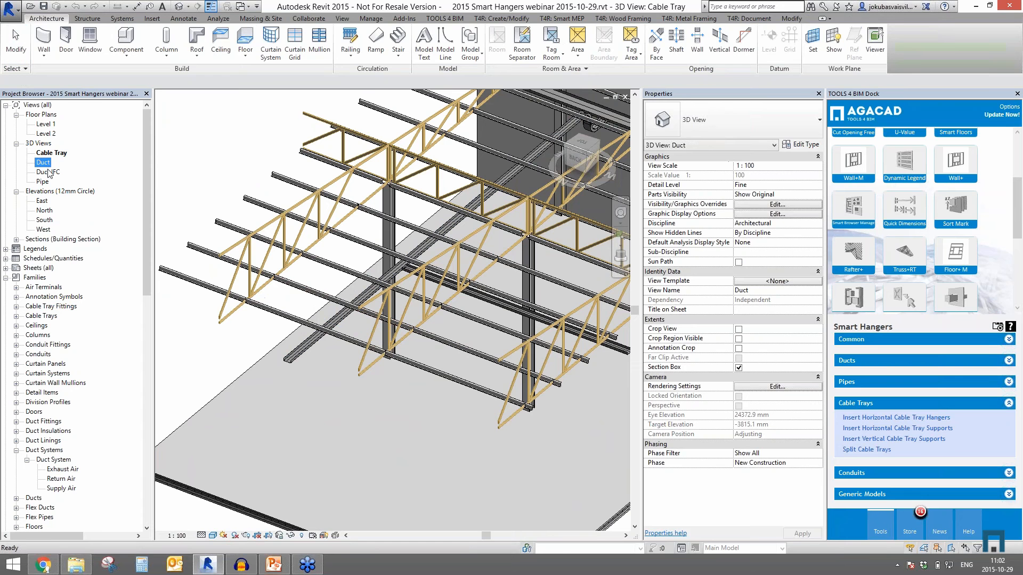
click(47, 172)
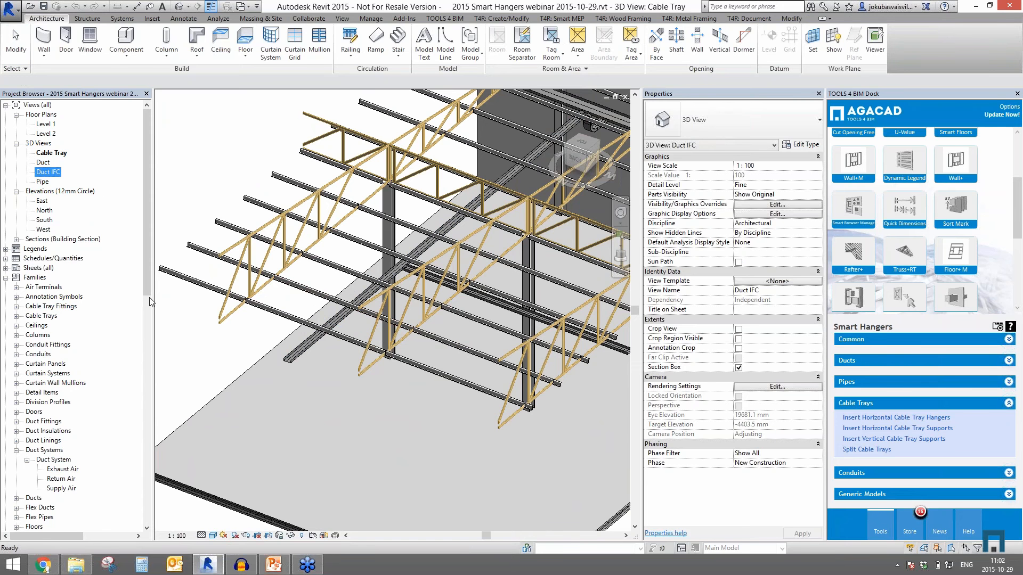
click(299, 287)
scroll(292, 339, down, 4)
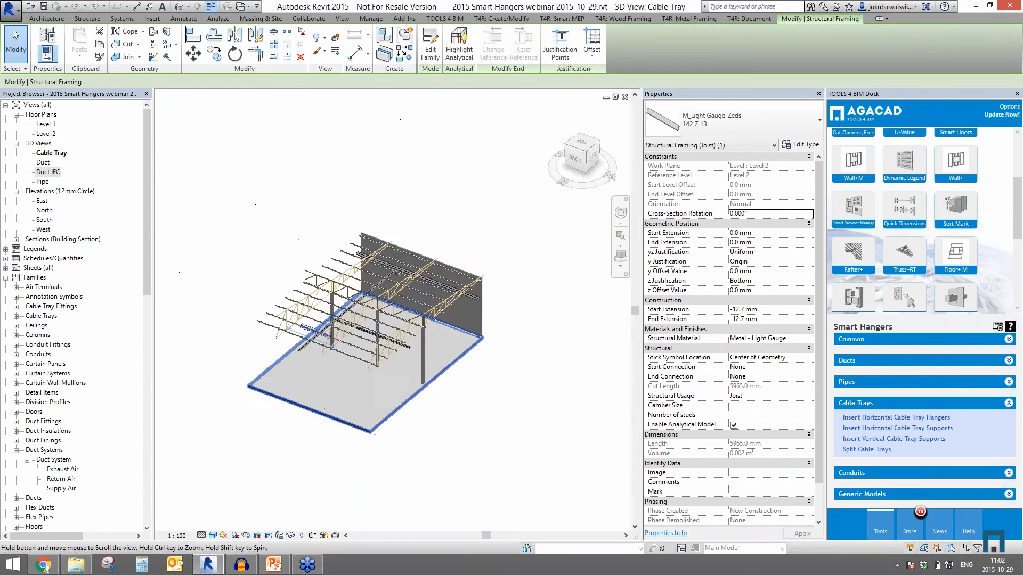
shift+middle_drag(463, 416, 446, 442)
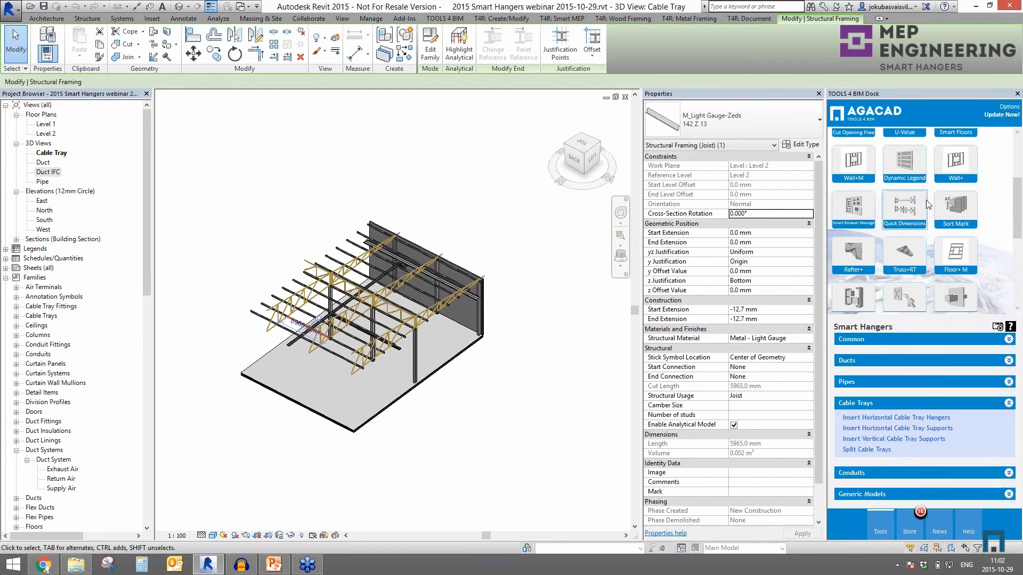
Open the Smart Hangers eHelp web page, look through its videos, documentation and sample projects, and return to the Revit model.
click(1010, 328)
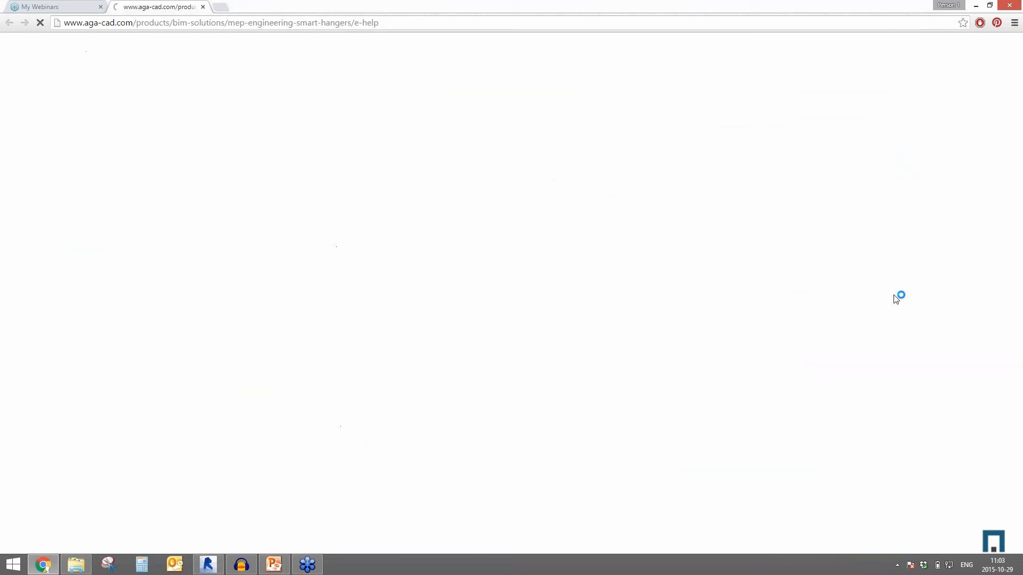
scroll(532, 288, down, 3)
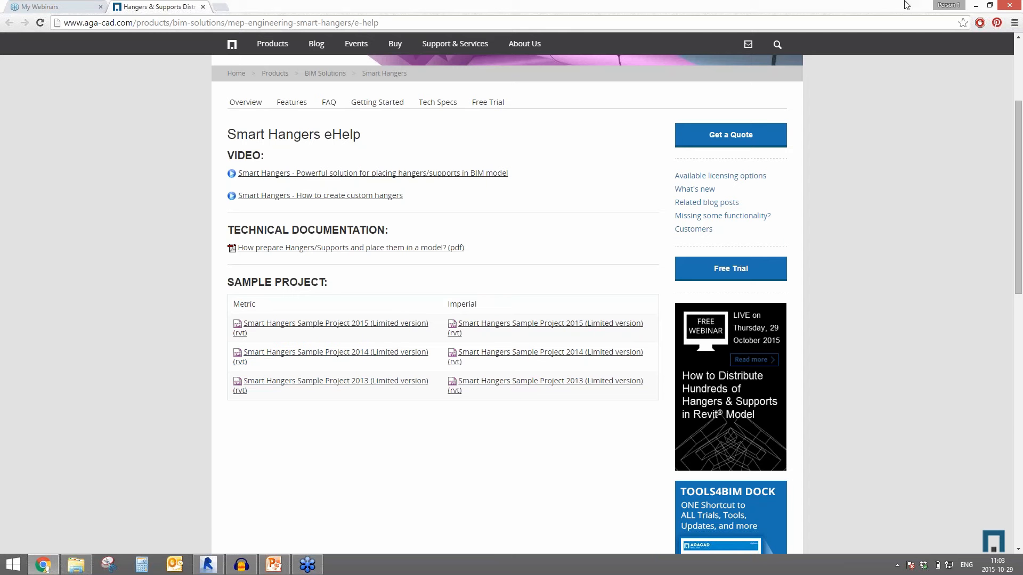
click(976, 6)
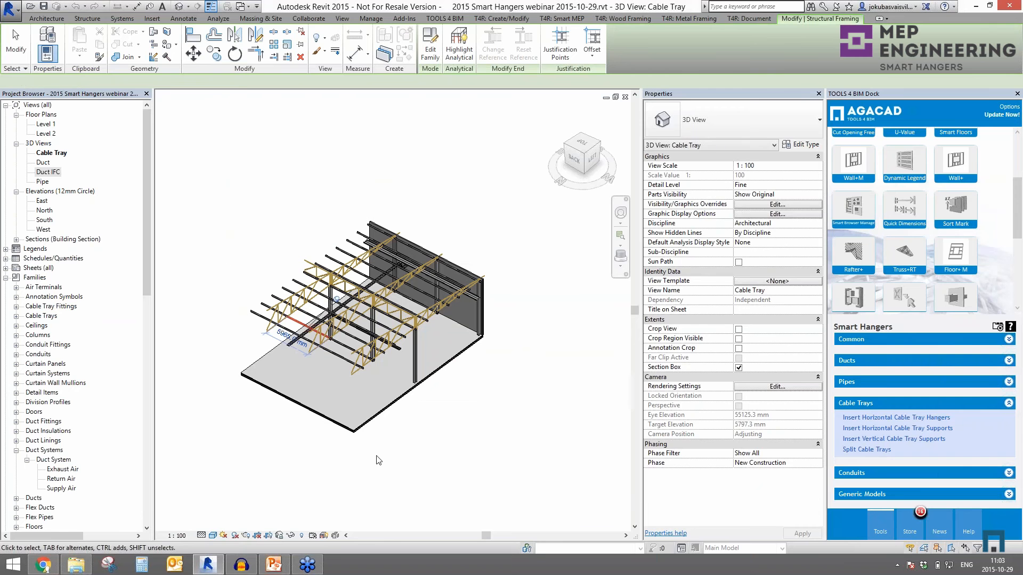
Show the hanger template project's 3D view beside the Cable Tray view and examine the template's sample hangers.
click(309, 327)
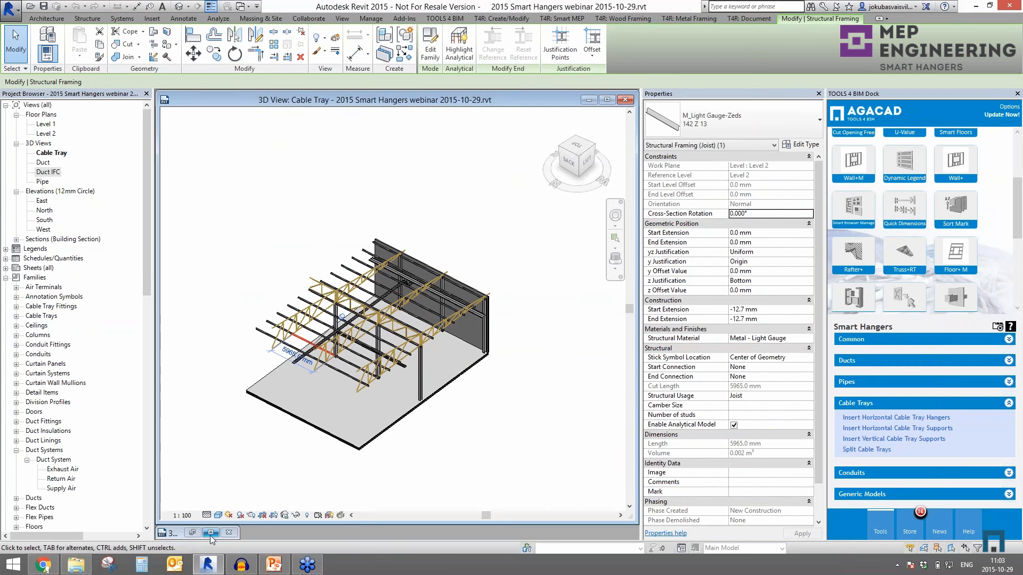
click(192, 533)
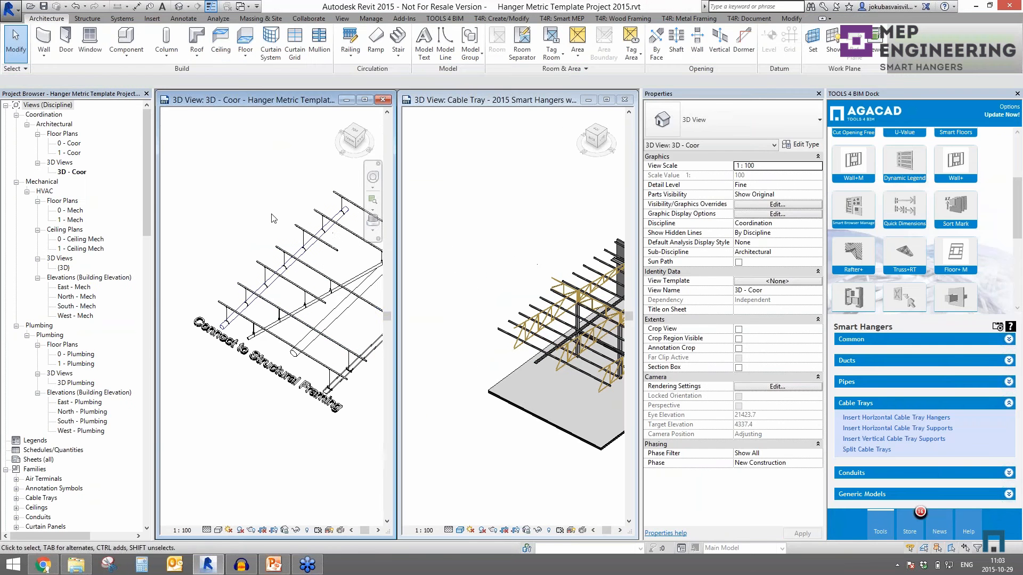
shift+middle_drag(281, 218, 321, 384)
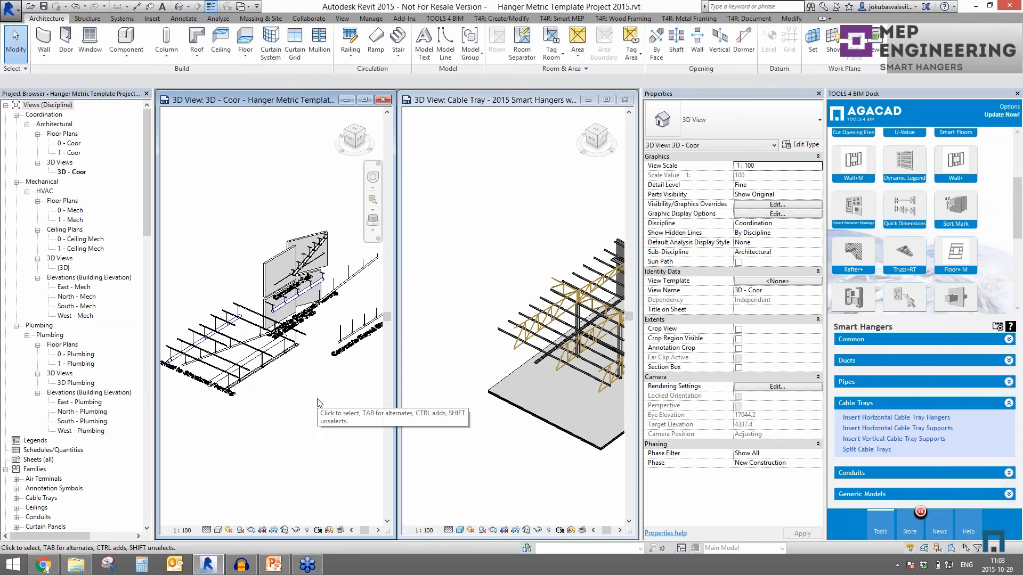
scroll(458, 358, down, 1)
click(438, 356)
middle_drag(512, 373, 434, 370)
shift+middle_drag(503, 394, 515, 414)
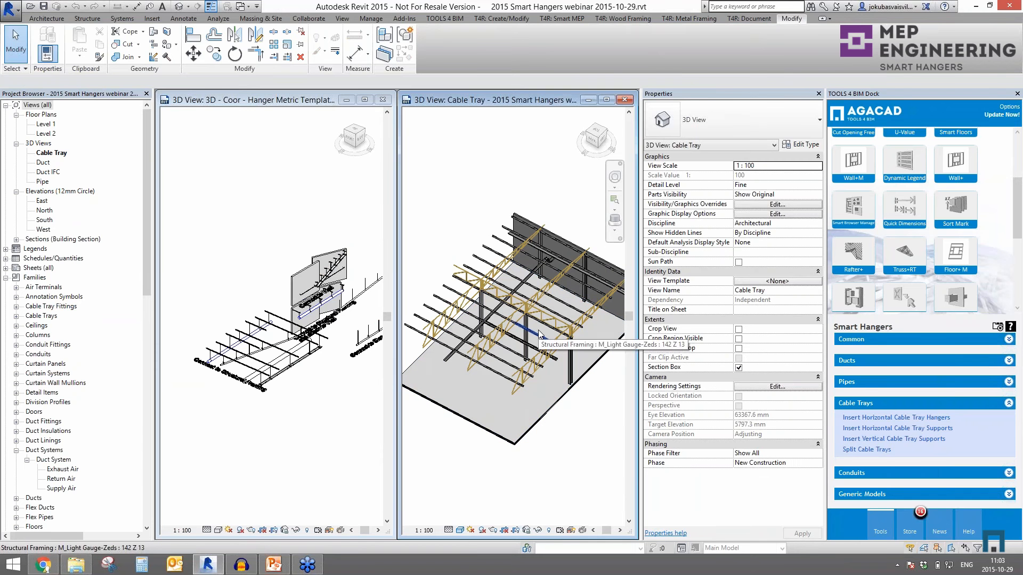
Open the Smart Hangers Project Family Browser and set its source project to Hanger Metric Template Project 2015.rvt.
click(847, 340)
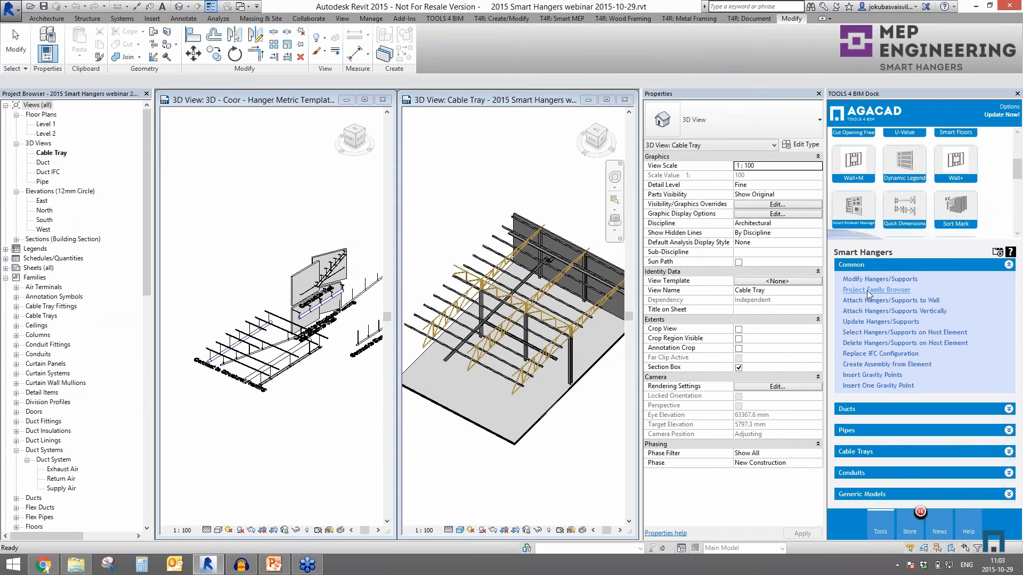
click(463, 340)
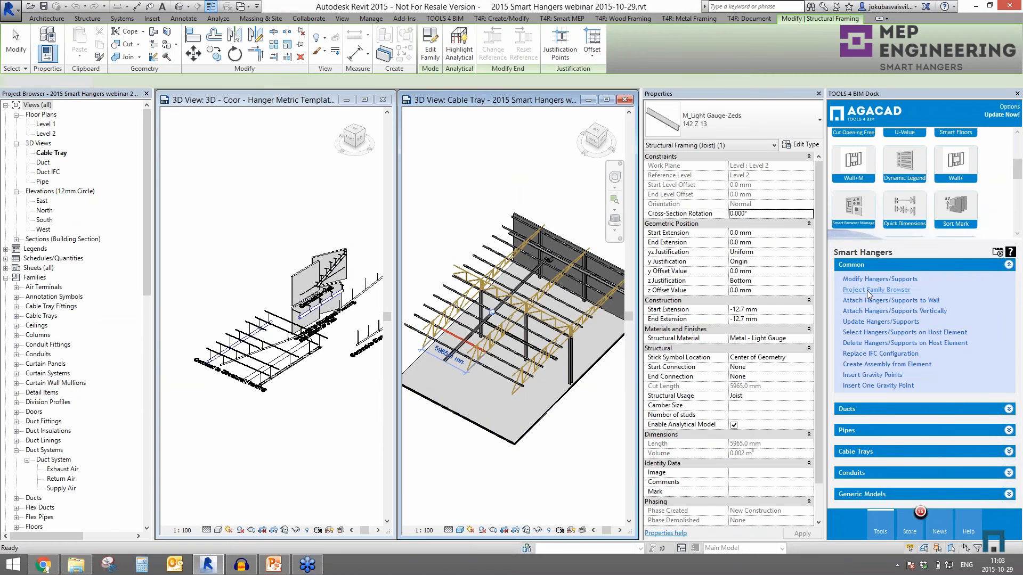
click(867, 291)
drag(375, 138, 479, 116)
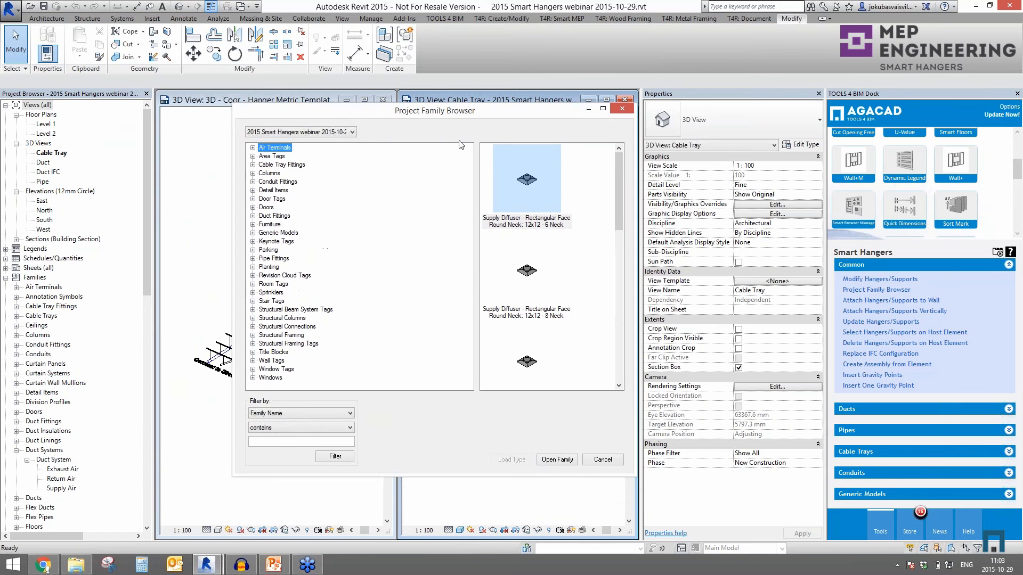
click(353, 132)
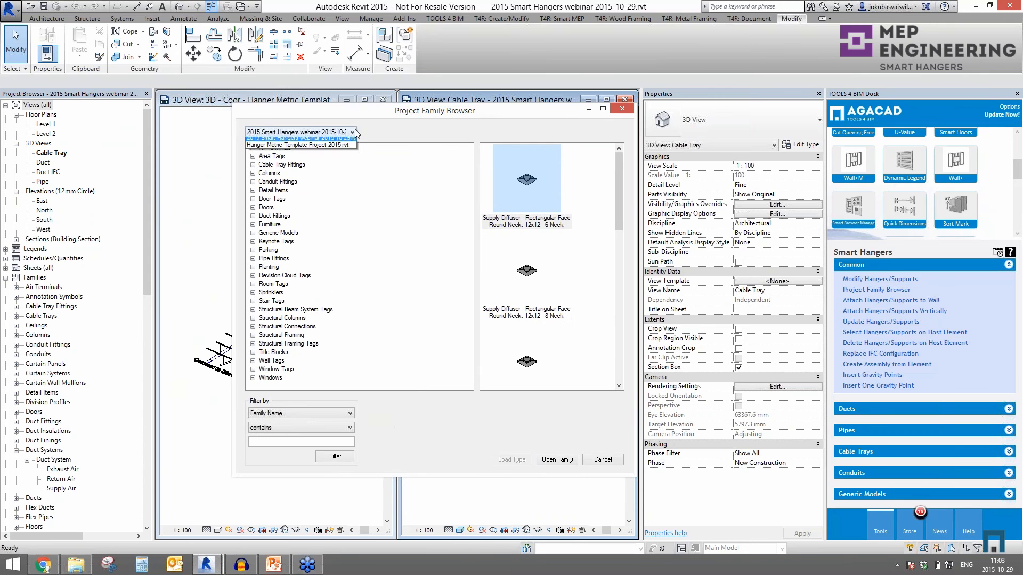
click(335, 148)
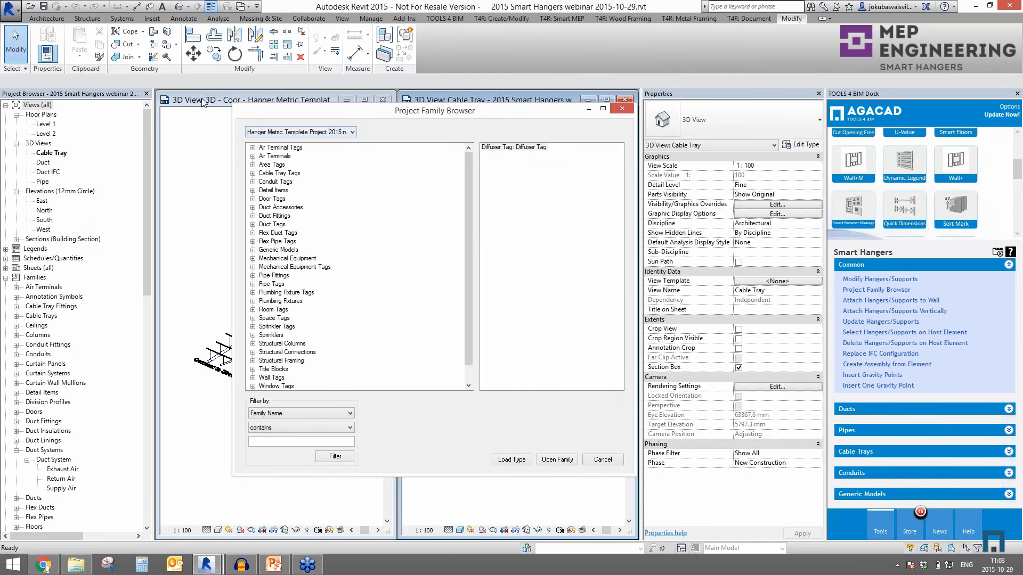
Select the family M_Cable Tray Hanger_with Supports_Single Rod_Web Connection_1 under Structural Connections.
drag(466, 213, 466, 232)
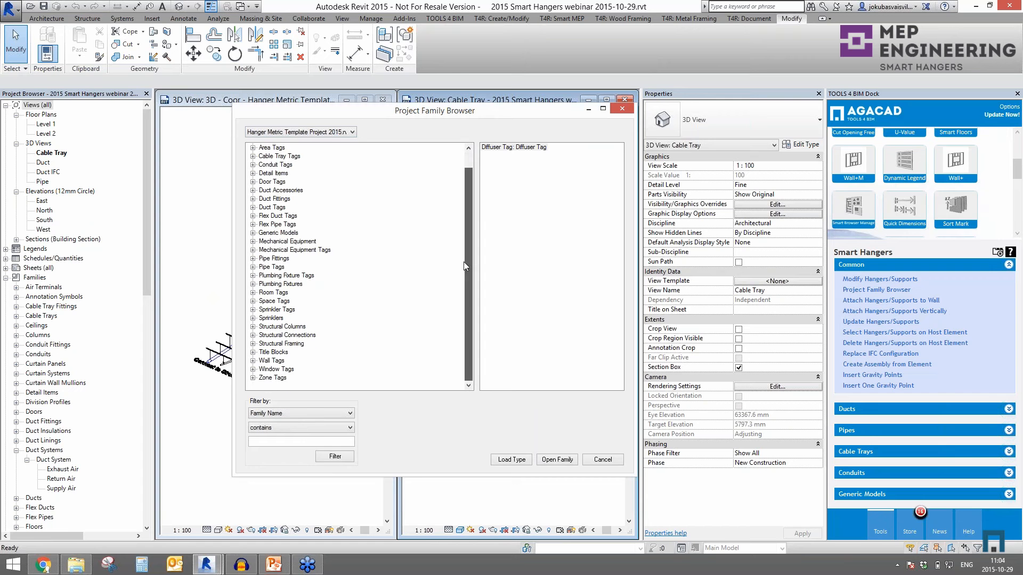
click(291, 336)
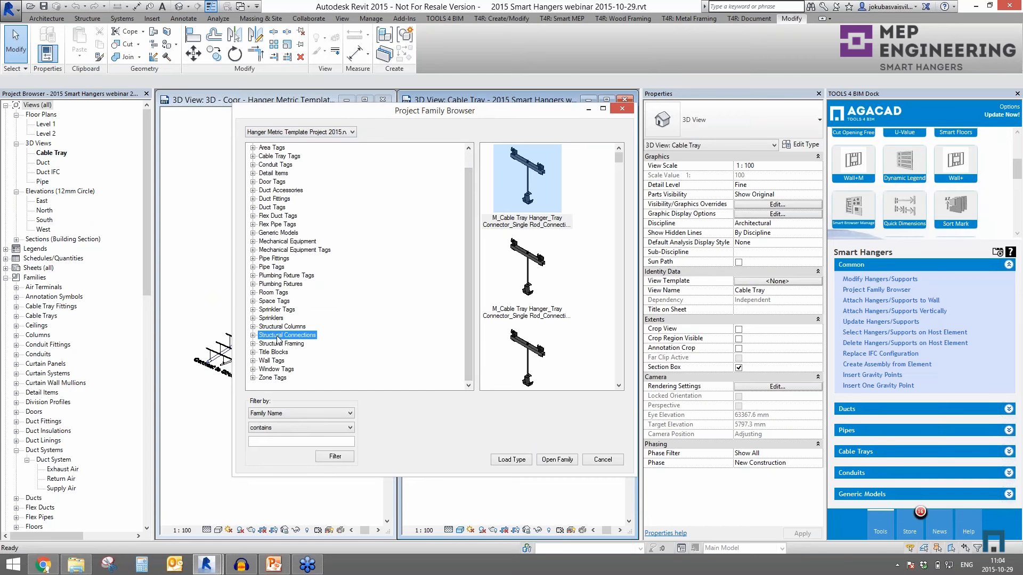
click(254, 336)
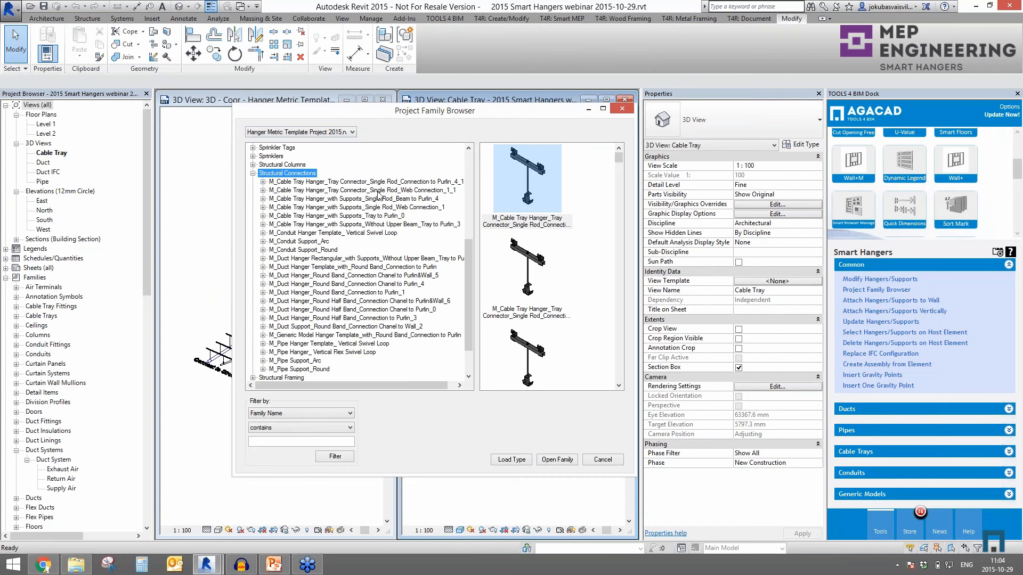
mouse_move(466, 296)
mouse_down()
mouse_move(468, 319)
mouse_move(476, 301)
mouse_up()
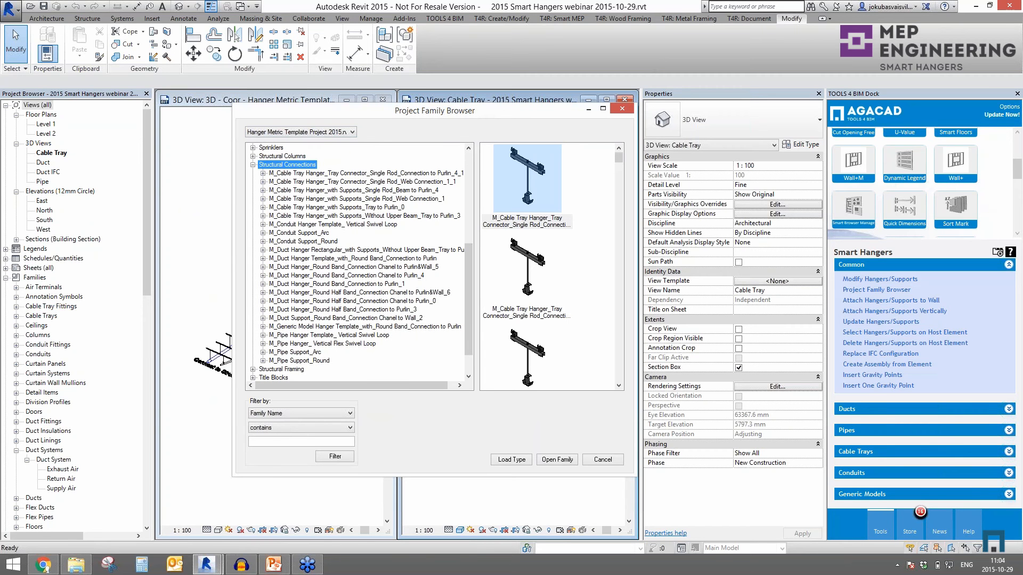
click(423, 200)
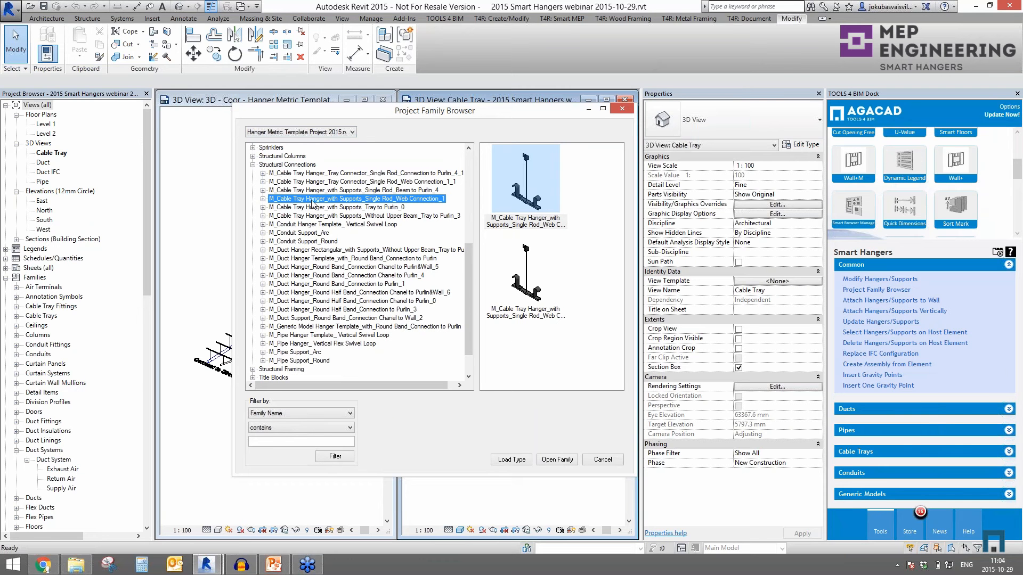
Load the selected hanger type into the webinar project, accepting the duplicate types, and close the family browser without placing an instance.
click(507, 461)
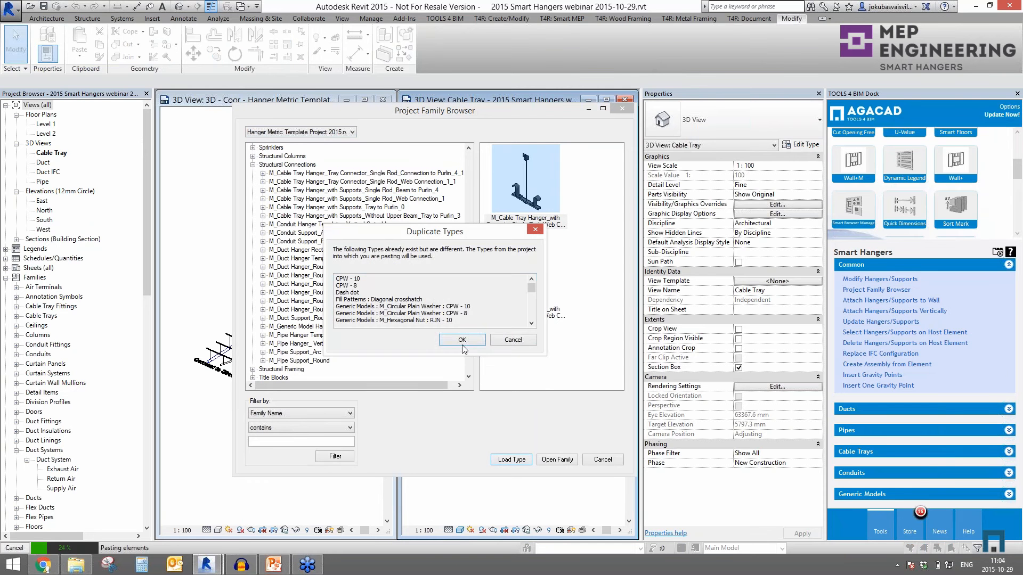
click(458, 340)
click(457, 340)
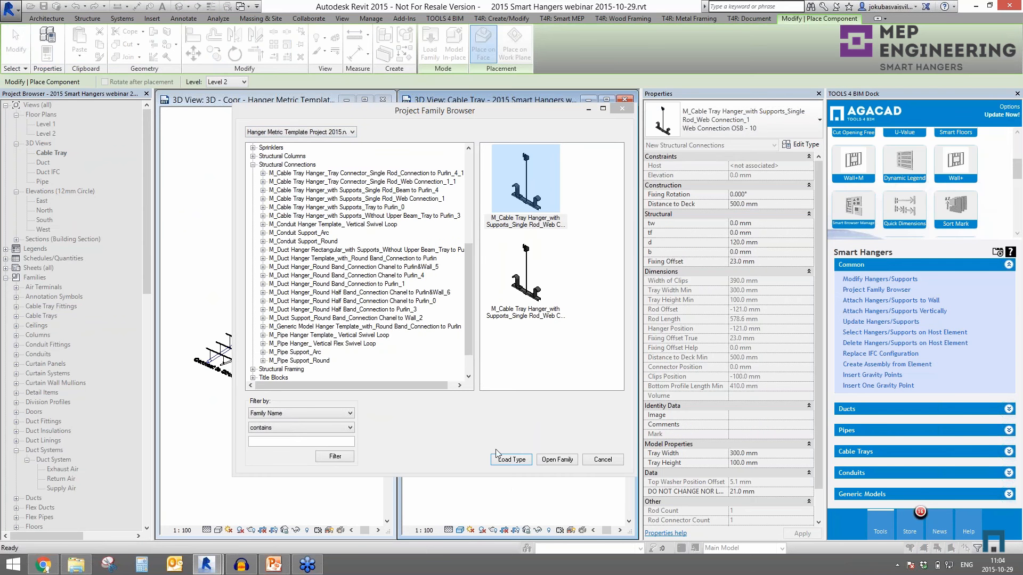
click(614, 109)
scroll(549, 274, up, 3)
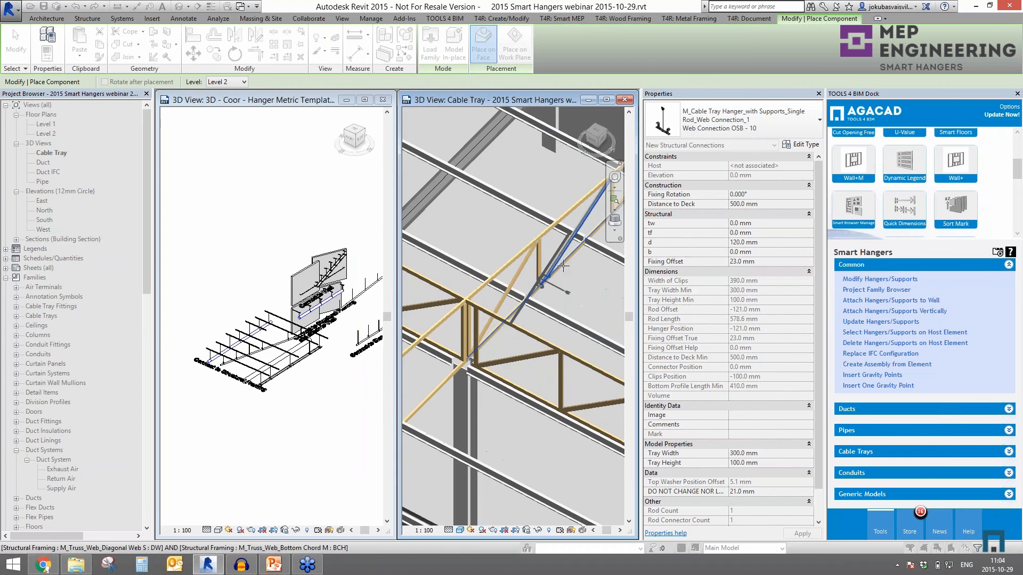
scroll(561, 337, down, 5)
scroll(559, 338, down, 1)
middle_drag(559, 338, 528, 352)
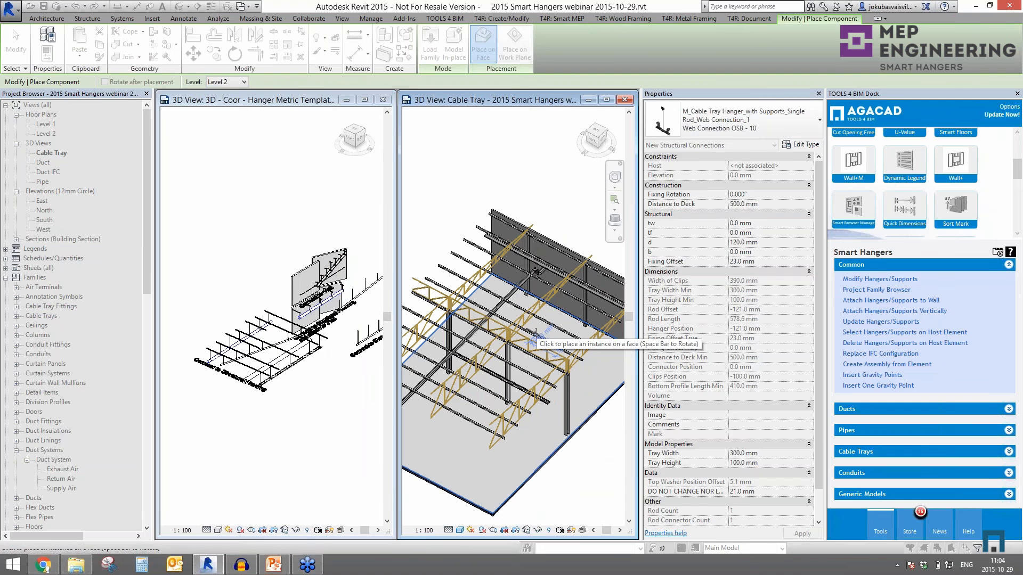
key(Escape)
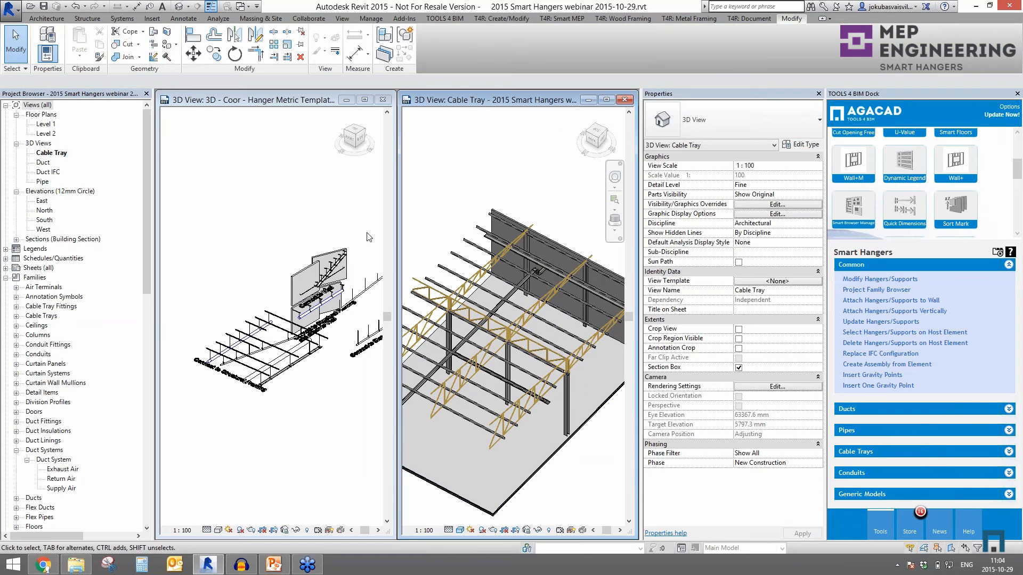
Maximize the Cable Tray 3D view and expand the Smart Hangers commands for cable trays.
click(320, 408)
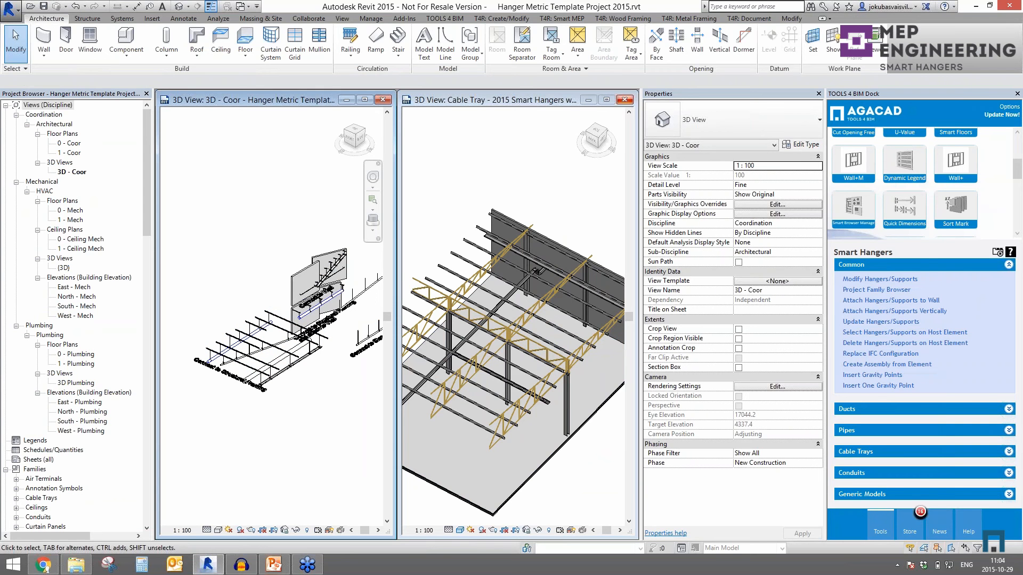
click(607, 100)
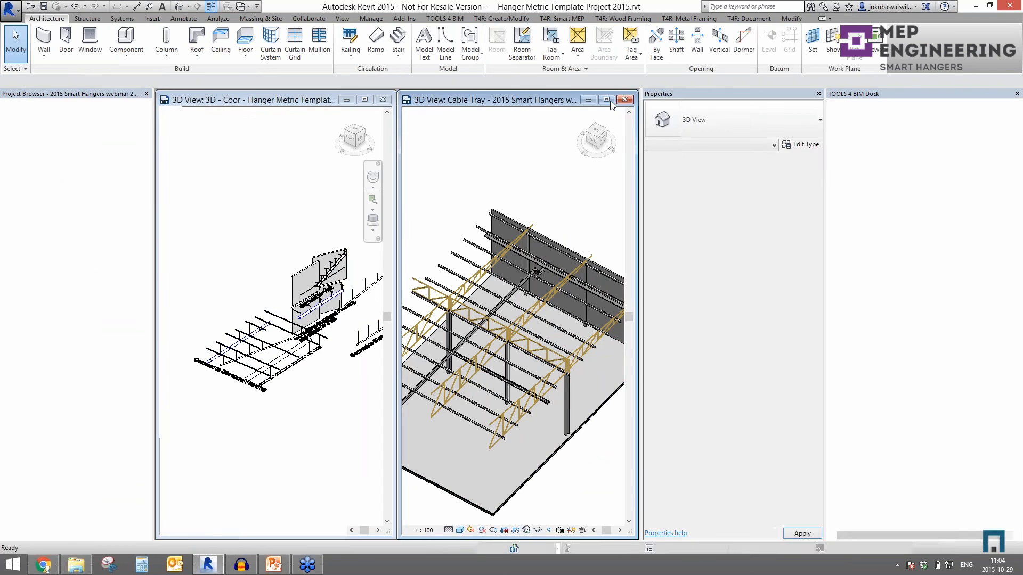
shift+middle_drag(539, 391, 541, 358)
scroll(266, 320, up, 4)
scroll(433, 376, down, 5)
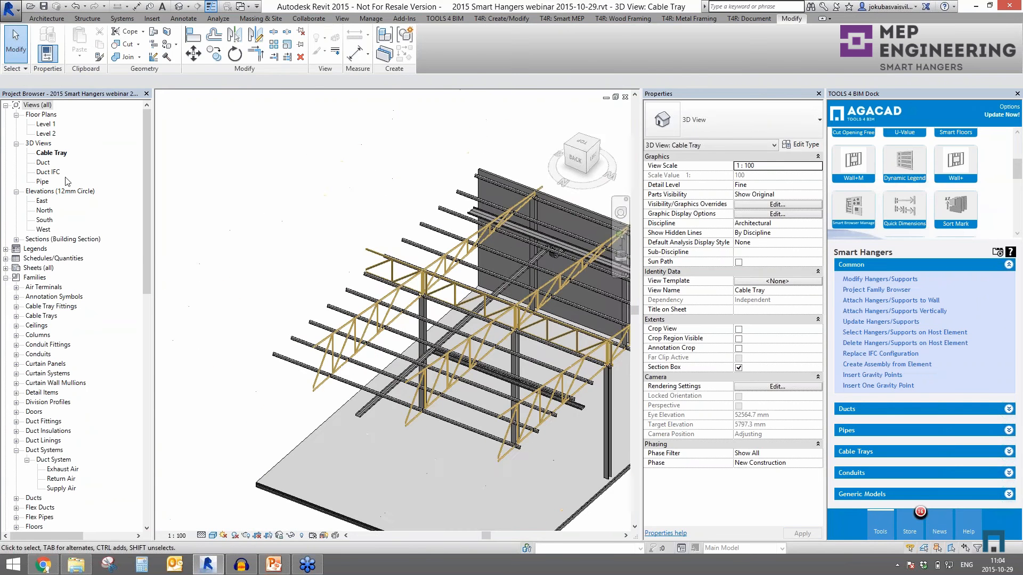
middle_drag(413, 355, 309, 336)
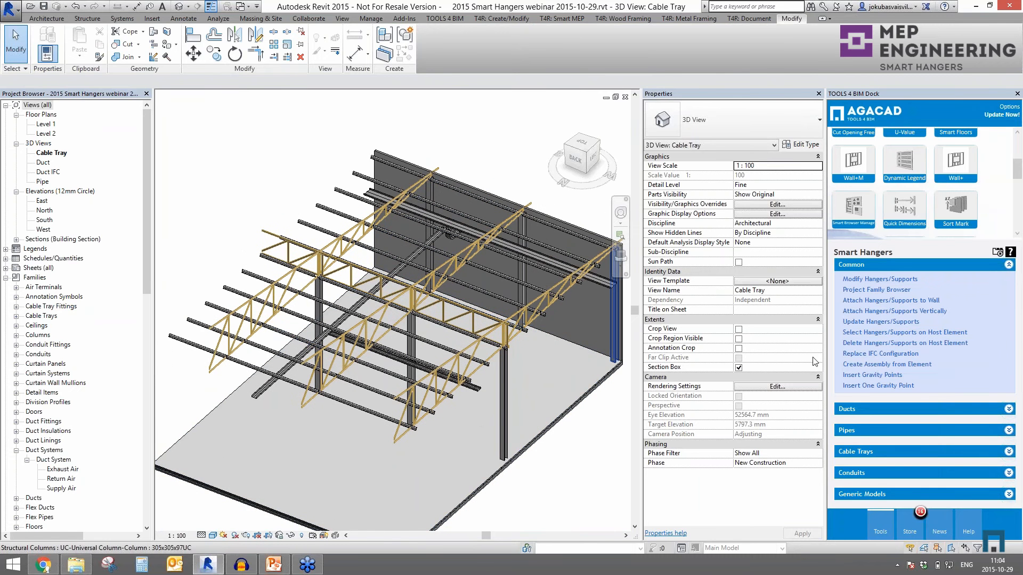
click(858, 453)
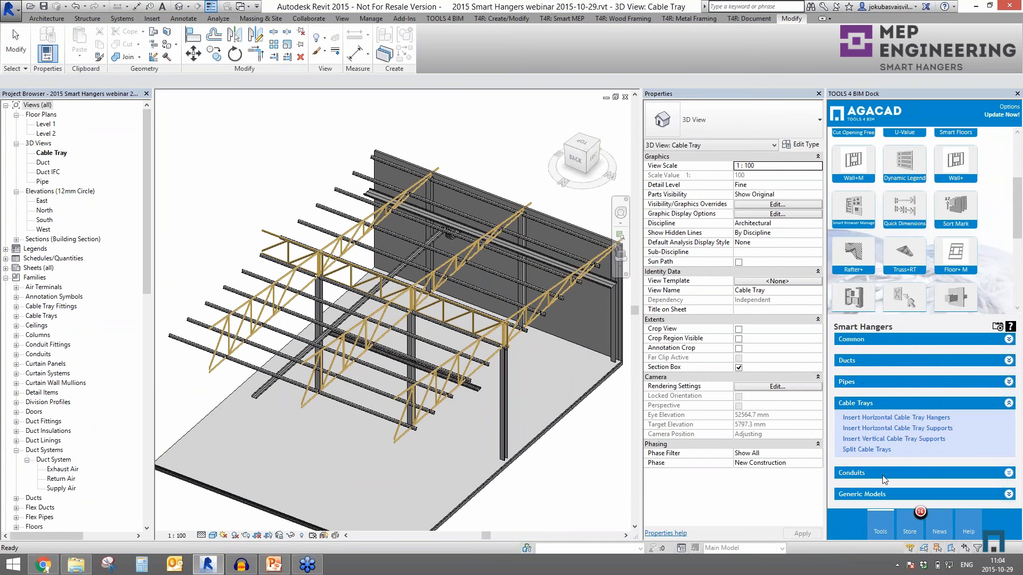
click(863, 417)
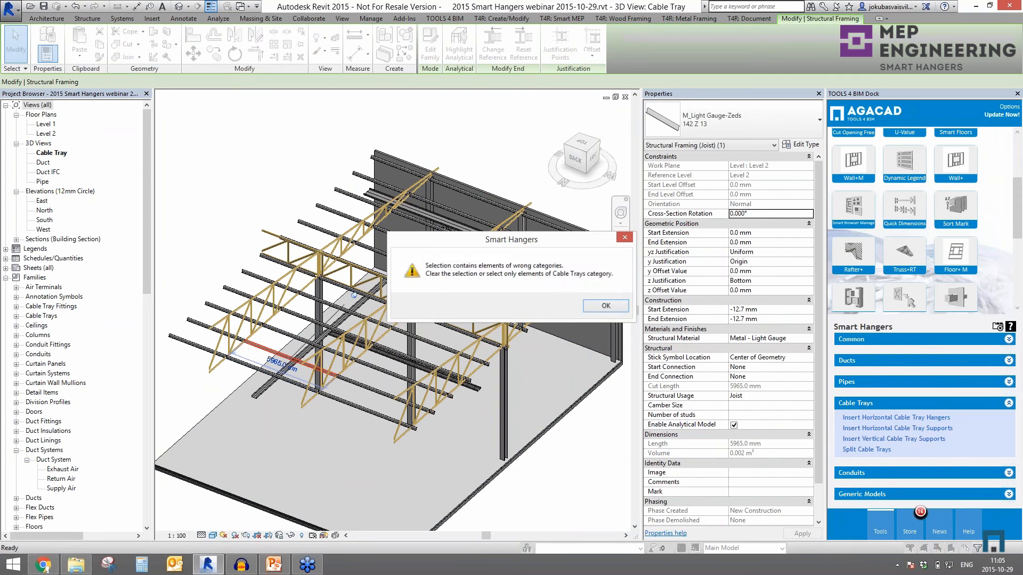
key(Escape)
key(Escape)
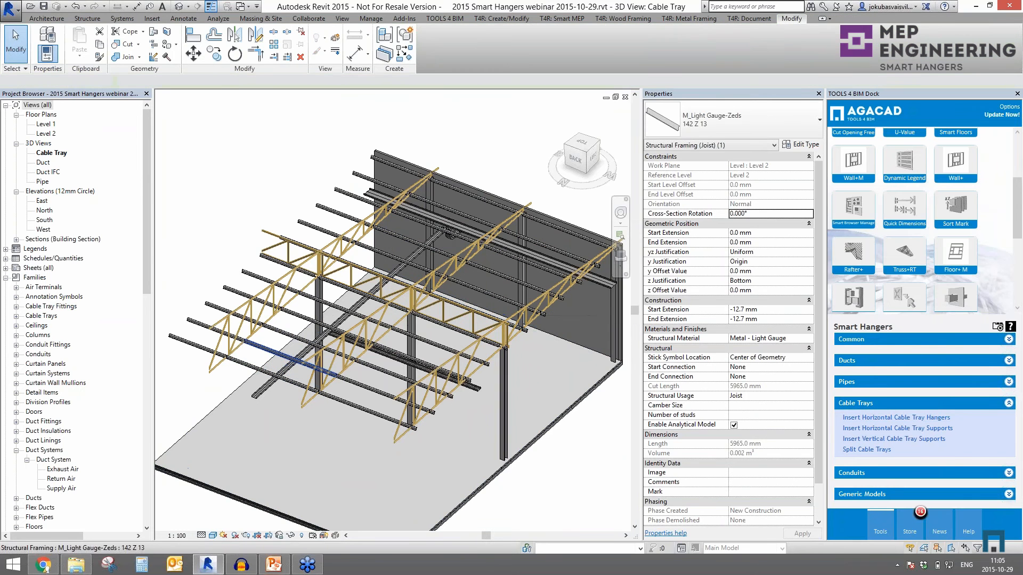
Start inserting horizontal cable tray hangers and add the single-rod cable tray hanger type Web Connection OSB - 10 to the insertion list.
click(904, 419)
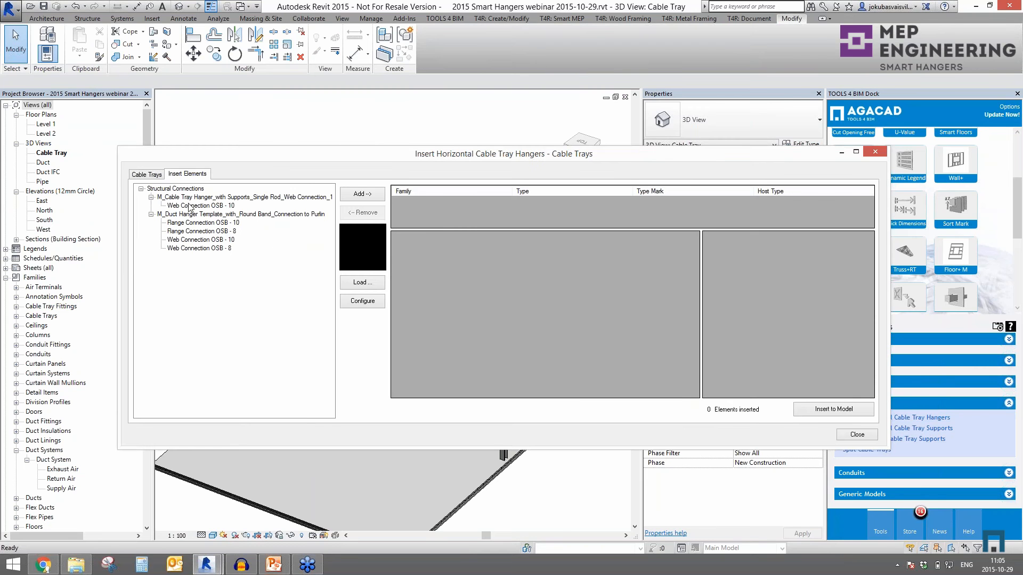
click(181, 206)
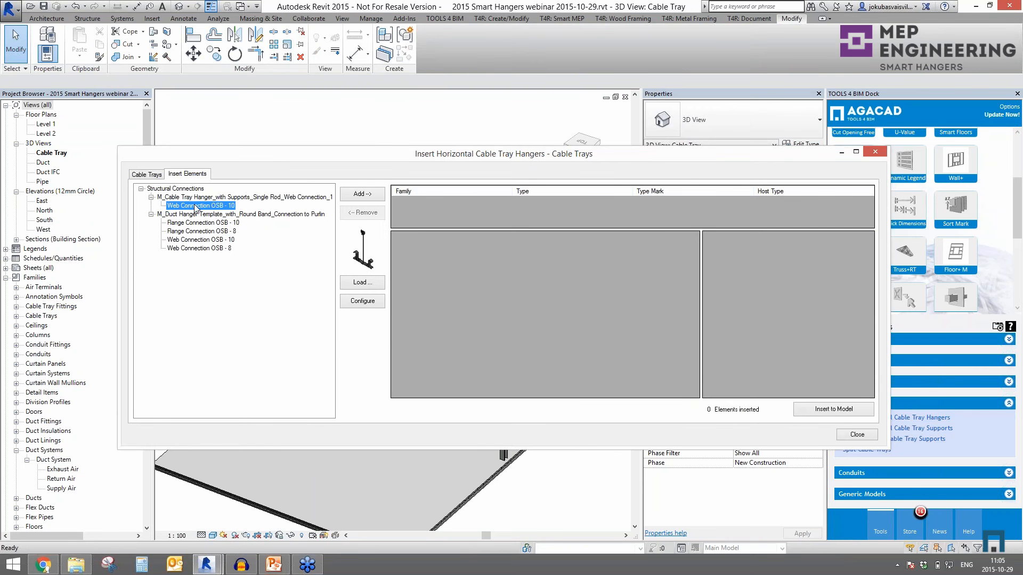
click(358, 195)
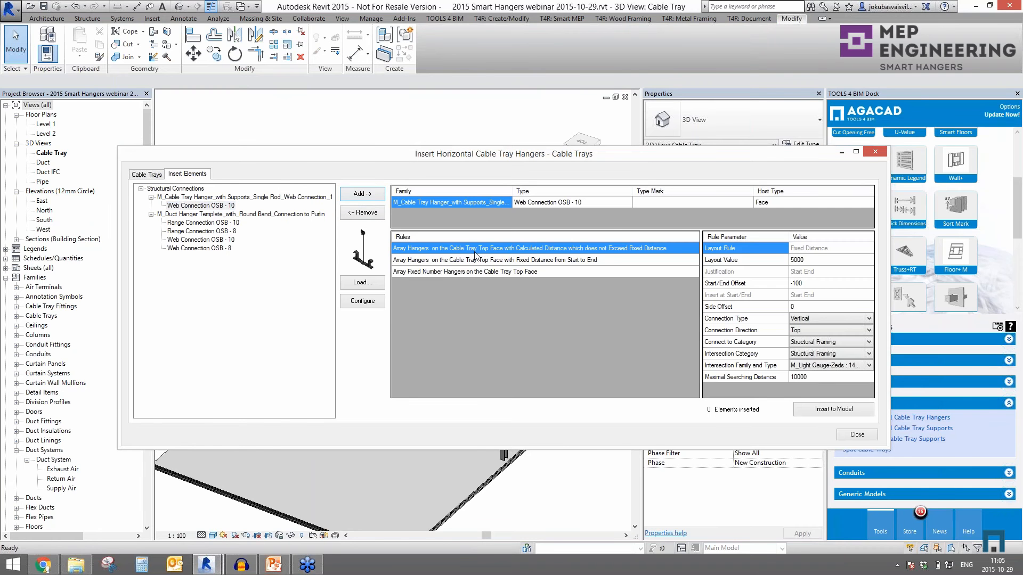
Compare the parameters of the three array rules, return to the calculated-distance rule, and review the categories available for the hanger connection.
click(480, 260)
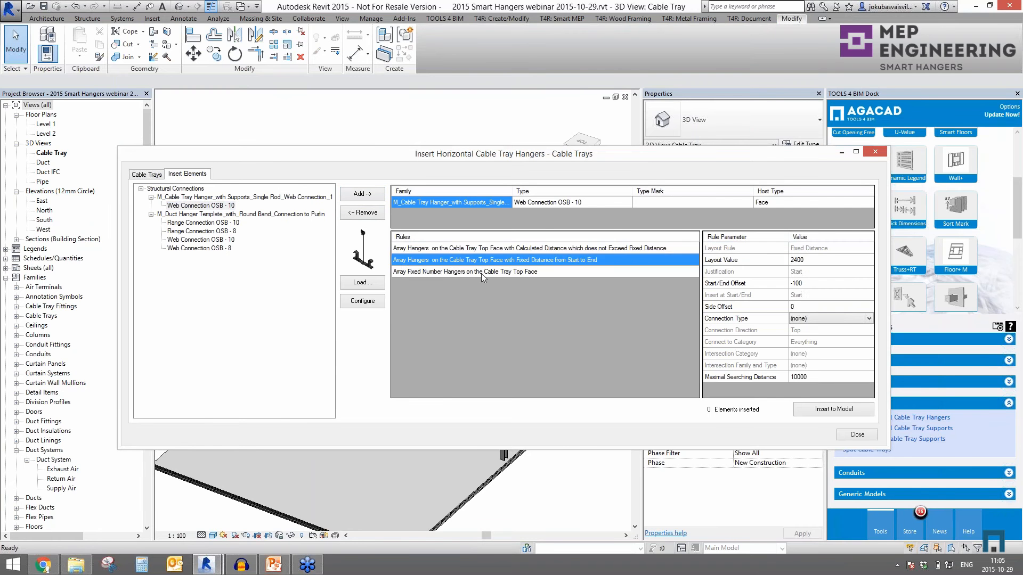
click(482, 272)
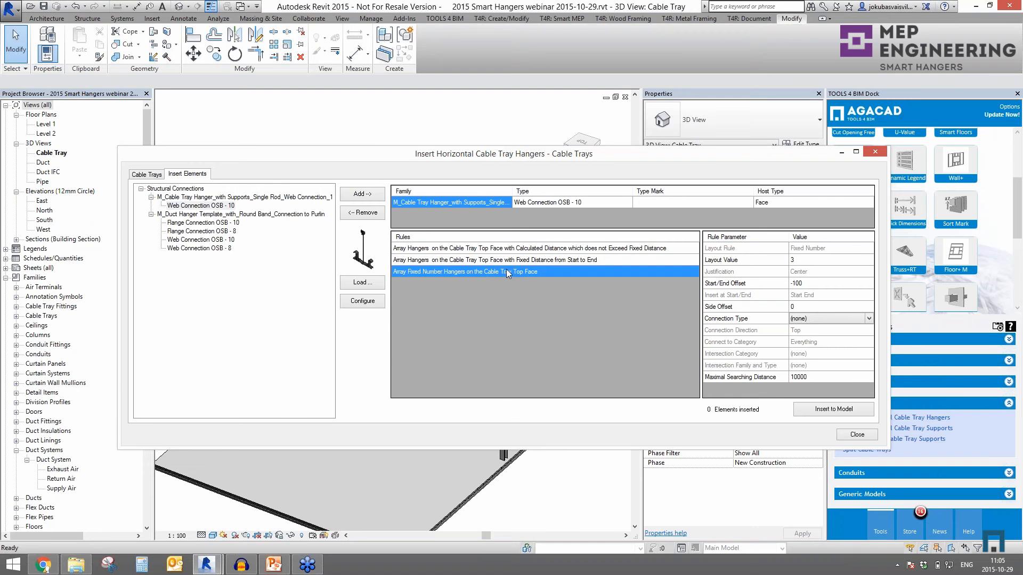
click(511, 248)
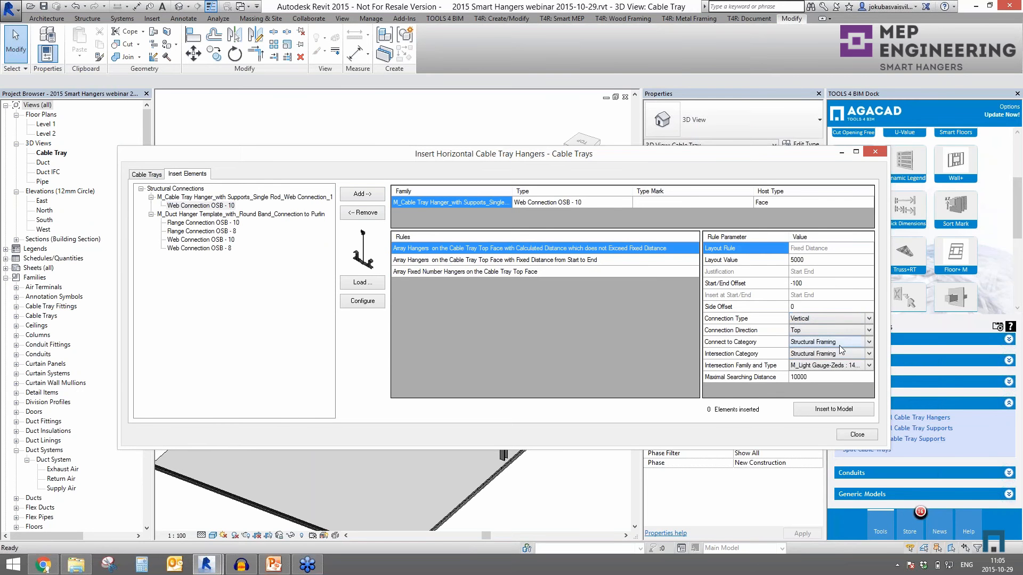
mouse_move(746, 347)
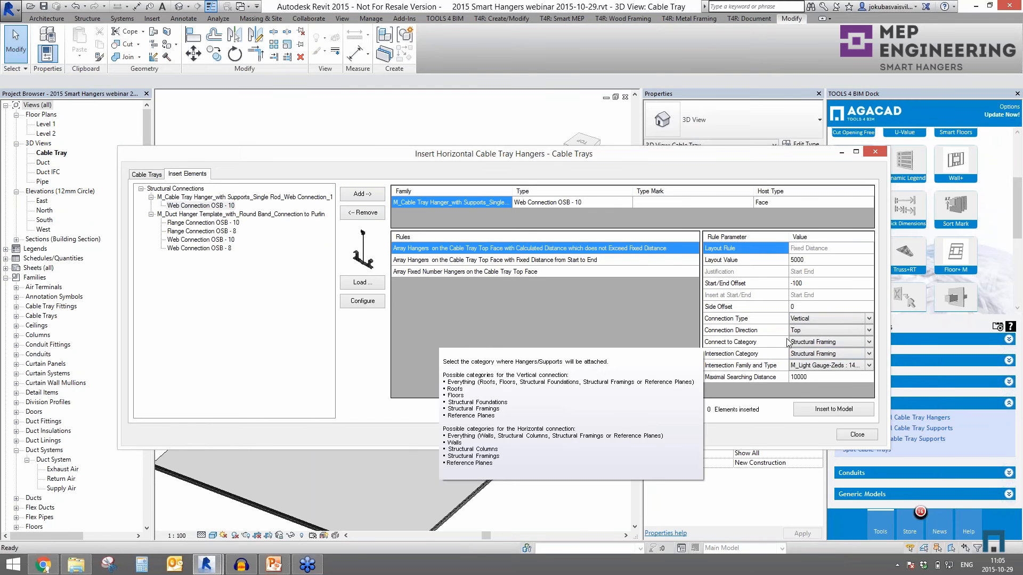
click(835, 343)
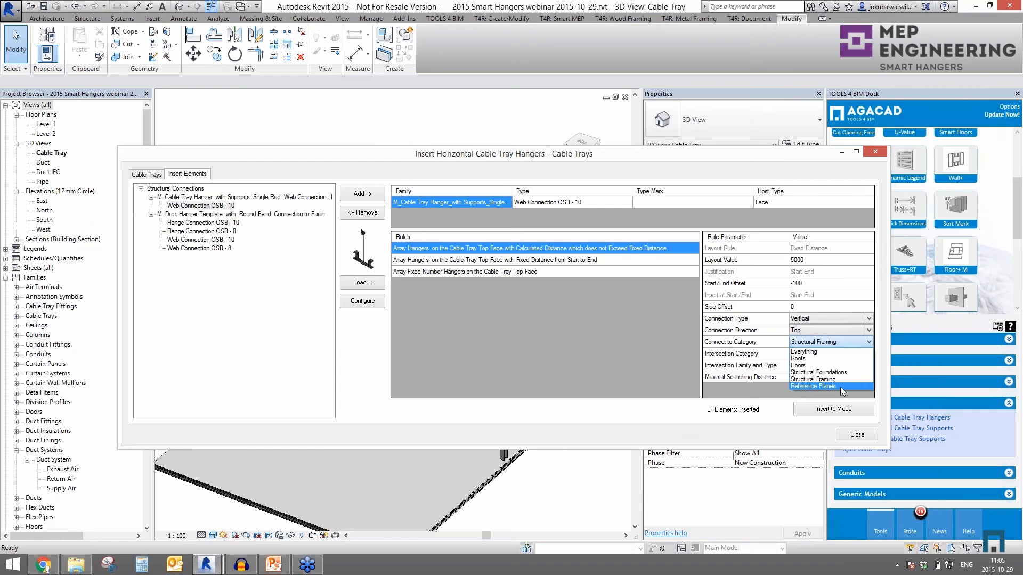
click(861, 343)
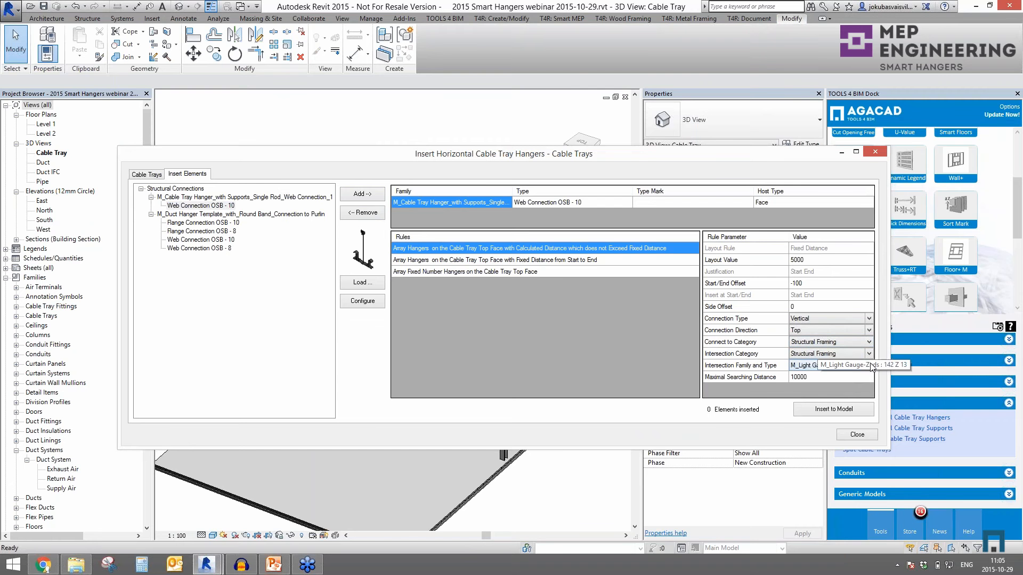
Choose M_Light Gauge-Zeds : 142 Z 13 as the intersection family and type, insert the hangers into the model, and close the dialog.
click(869, 366)
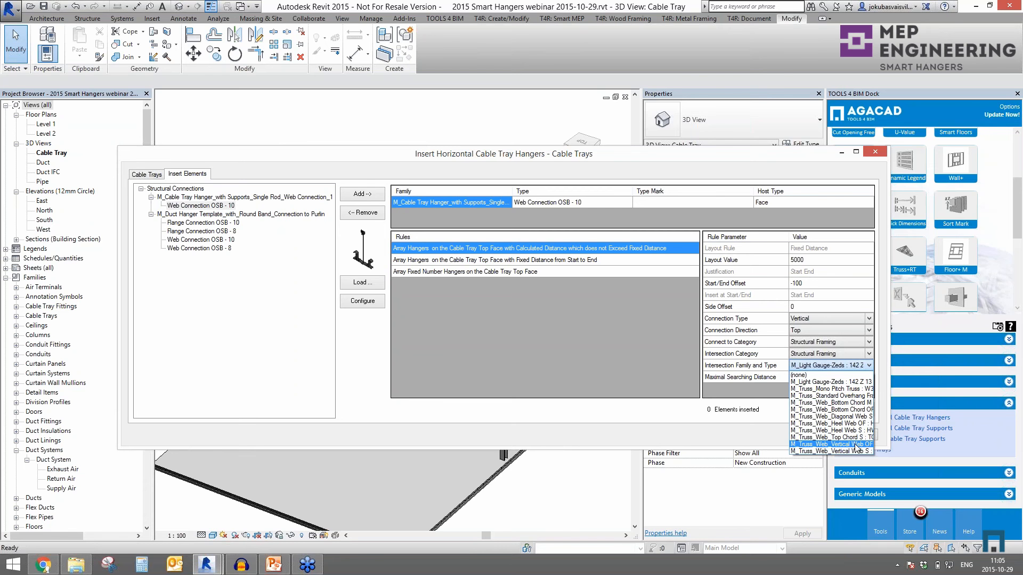
click(847, 382)
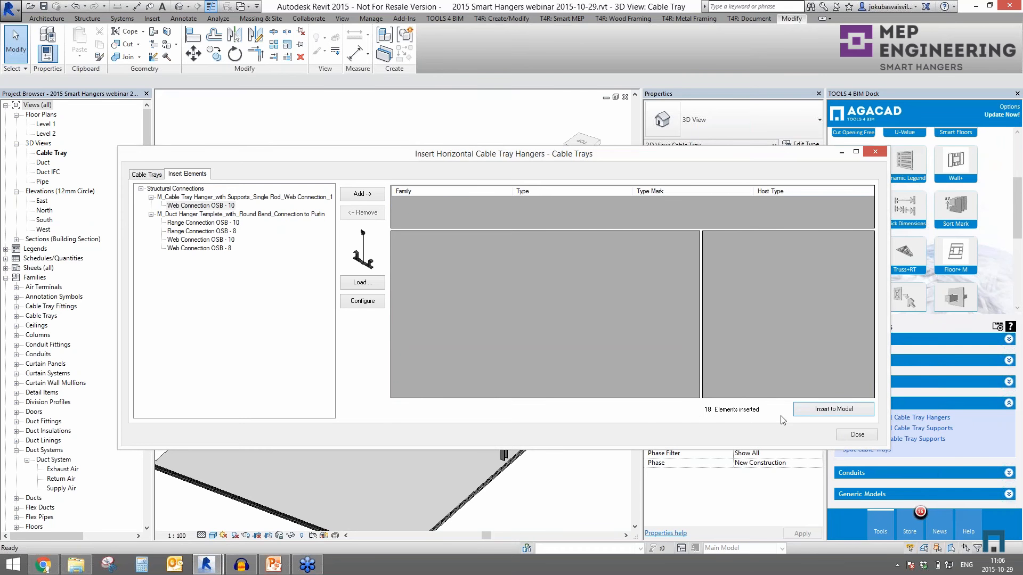
click(856, 435)
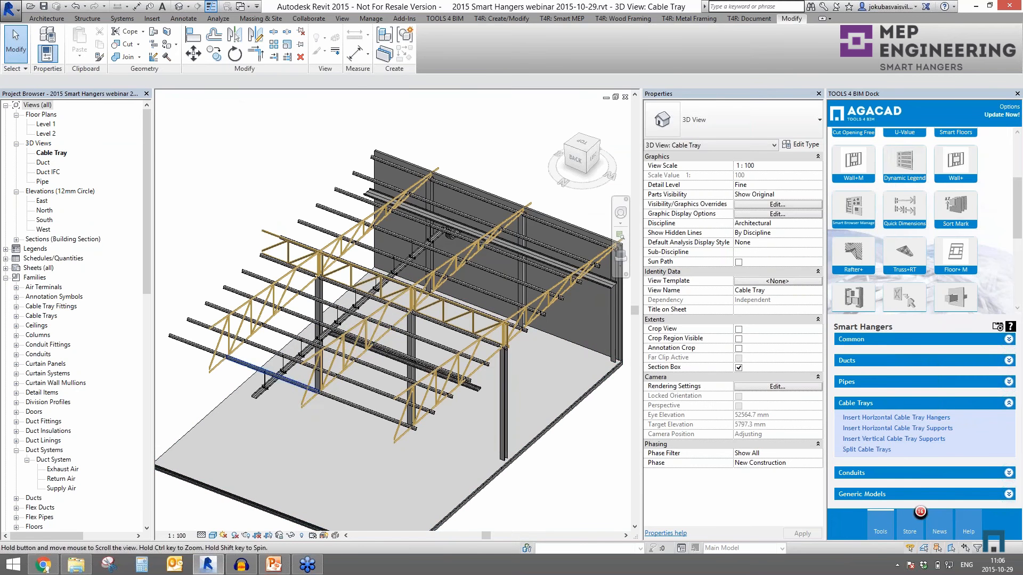
Examine the inserted hangers along the long cable tray and check the family type of a purlin they connect to.
scroll(255, 451, up, 6)
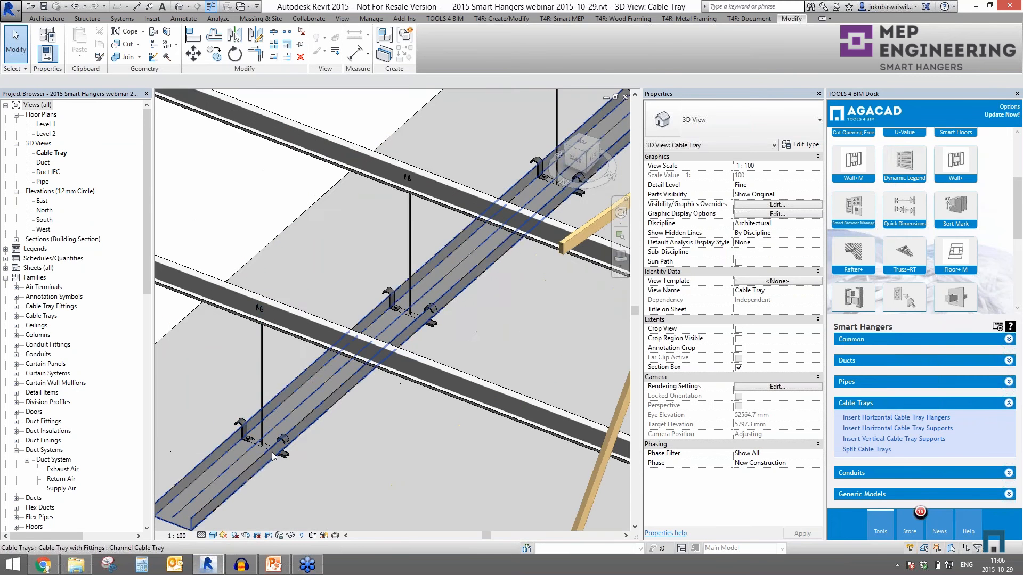
scroll(291, 438, up, 1)
middle_drag(508, 283, 315, 458)
middle_drag(524, 278, 371, 417)
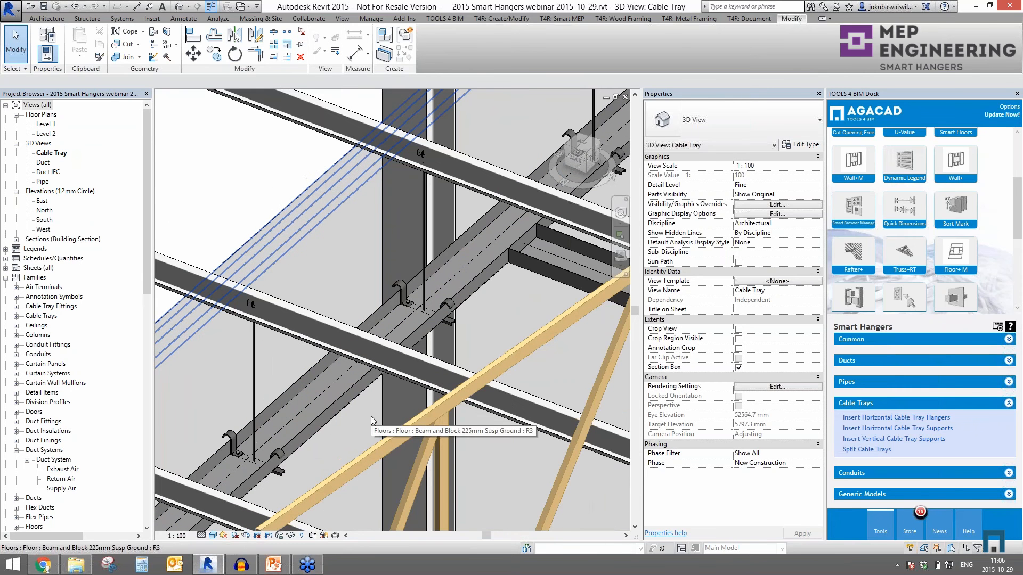
scroll(371, 417, down, 3)
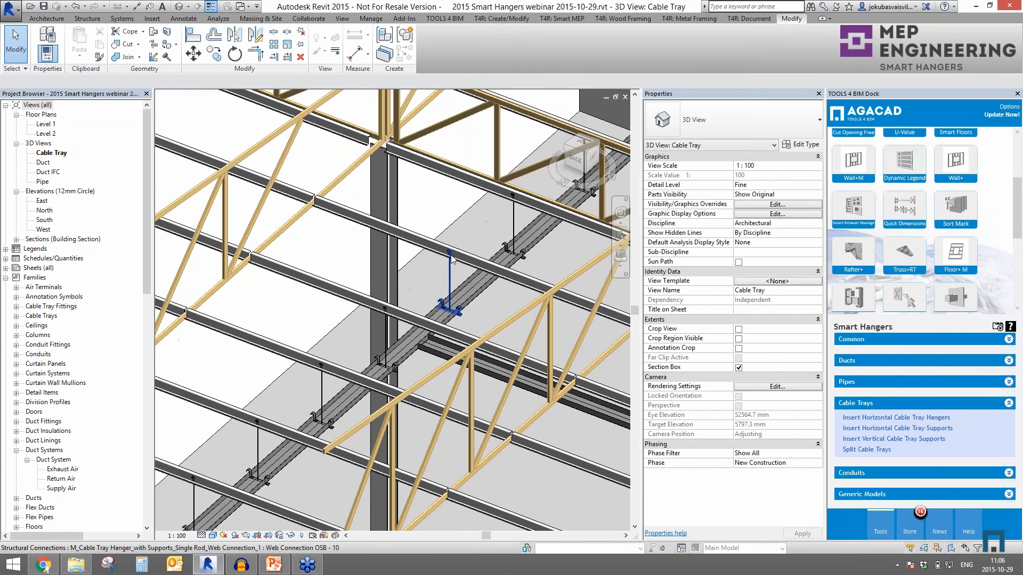
click(467, 260)
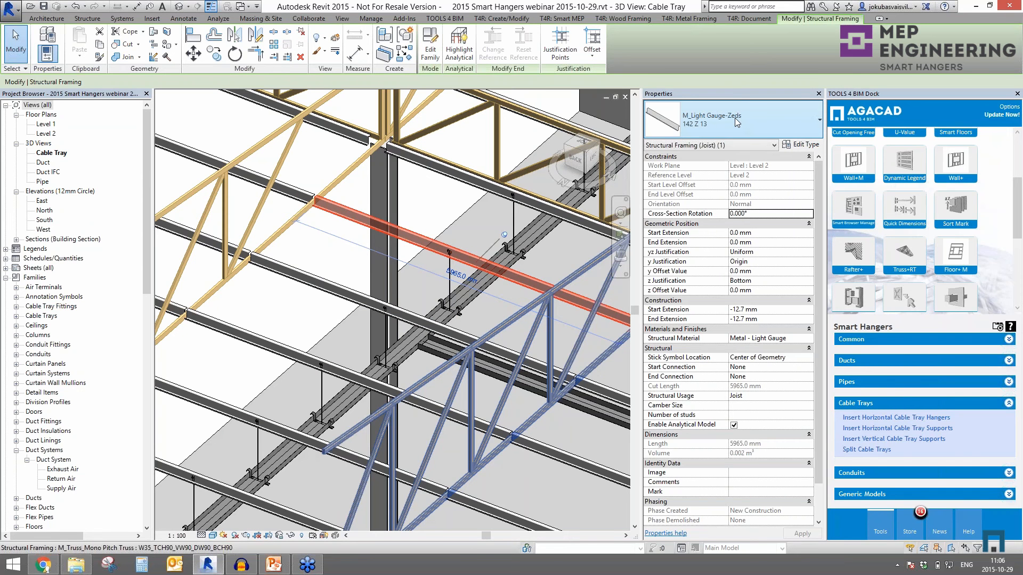
key(Escape)
Examine the short cable tray running parallel to the purlins and check the purlin beside it.
scroll(504, 262, down, 3)
shift+middle_drag(504, 305, 464, 368)
scroll(353, 407, up, 4)
scroll(353, 408, up, 1)
click(358, 390)
scroll(438, 406, down, 3)
middle_drag(494, 333, 456, 394)
scroll(319, 384, up, 3)
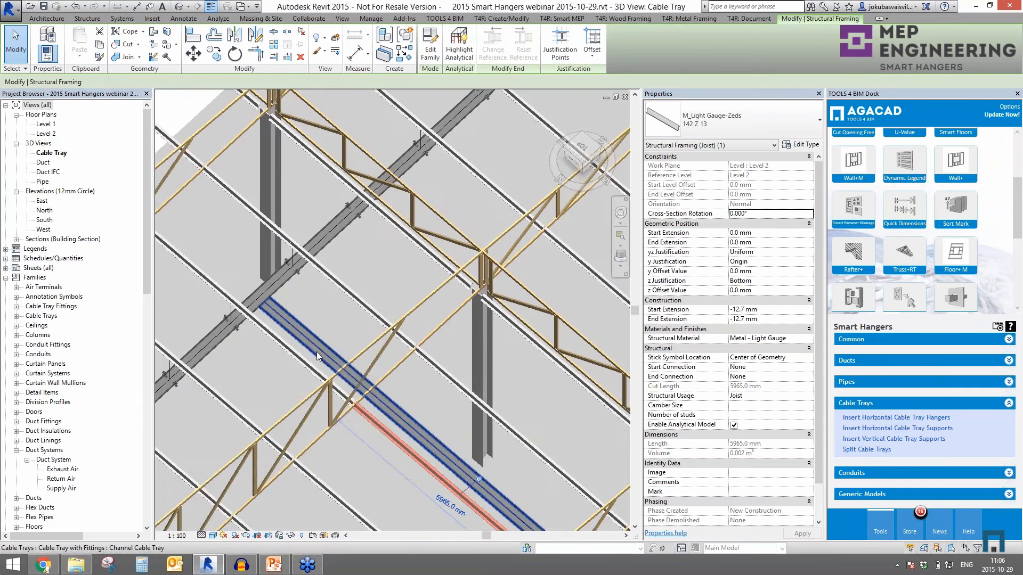
Examine the cable tray along the wall and check the family type of the truss crossing above it.
click(373, 390)
scroll(513, 362, down, 3)
middle_drag(514, 362, 323, 472)
scroll(411, 261, up, 2)
click(447, 265)
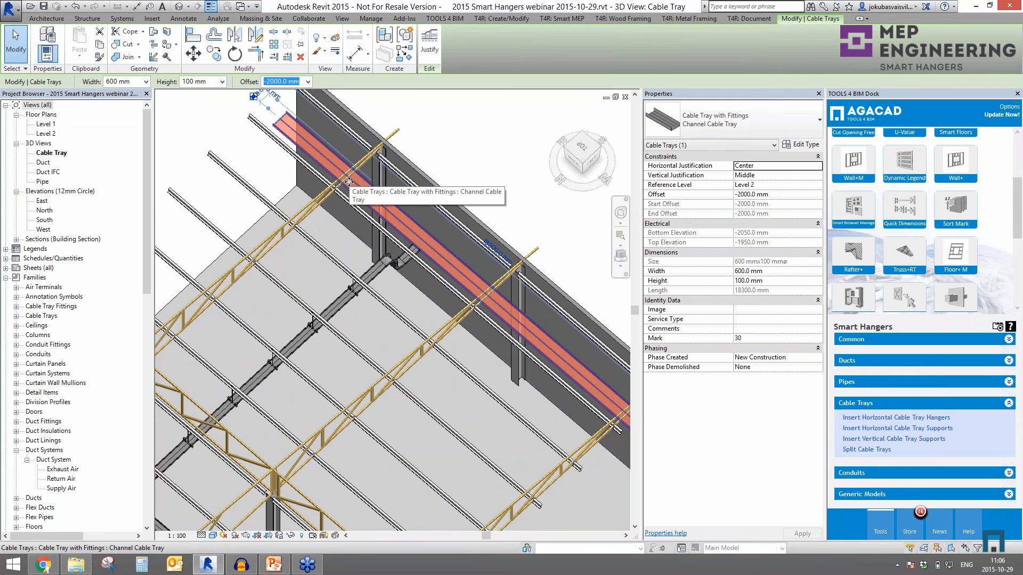
click(395, 135)
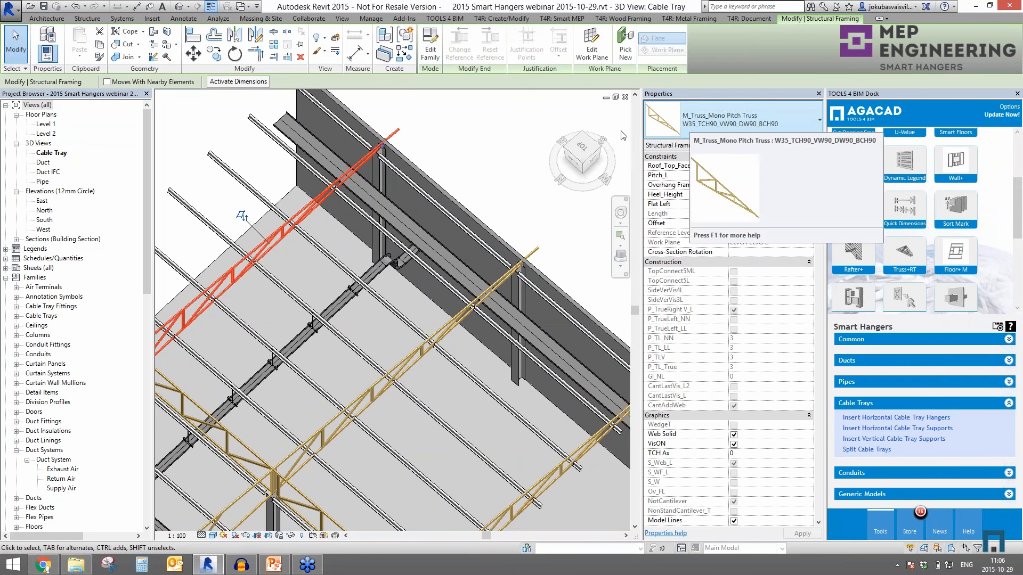
Select the cable tray along the wall together with the short parallel tray, leaving the purlin out of the selection.
click(426, 213)
scroll(388, 326, down, 3)
ctrl+click(388, 338)
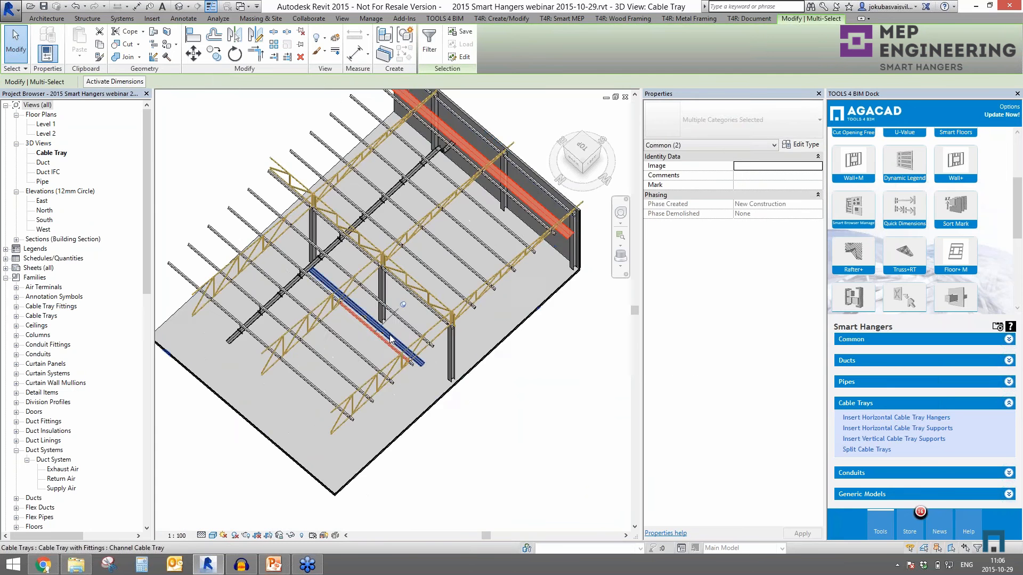
scroll(389, 336, up, 3)
shift+click(385, 350)
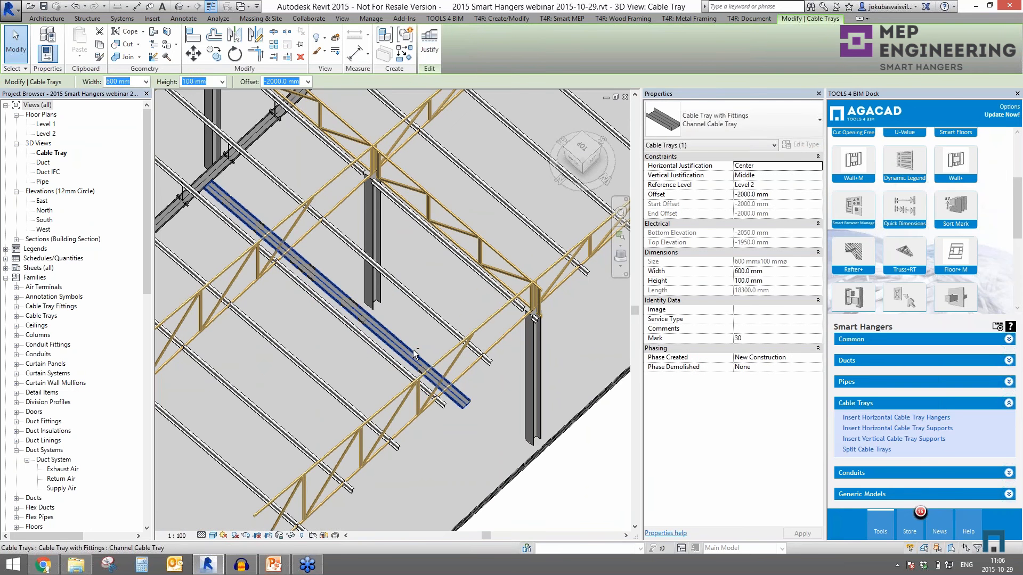
ctrl+click(411, 350)
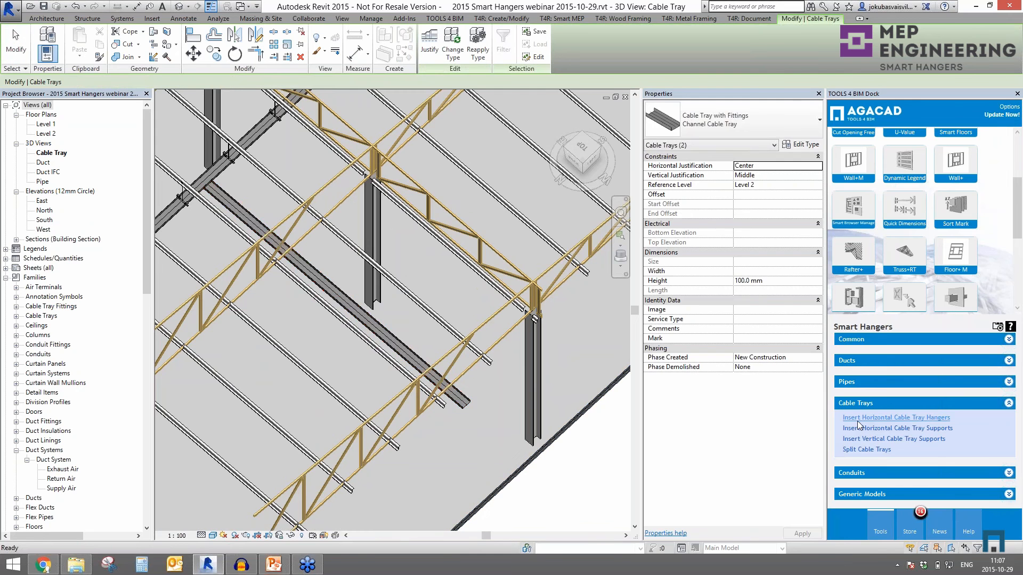
Start inserting horizontal hangers on the selected trays and add the single-rod cable tray hanger type Web Connection OSB - 10.
click(858, 419)
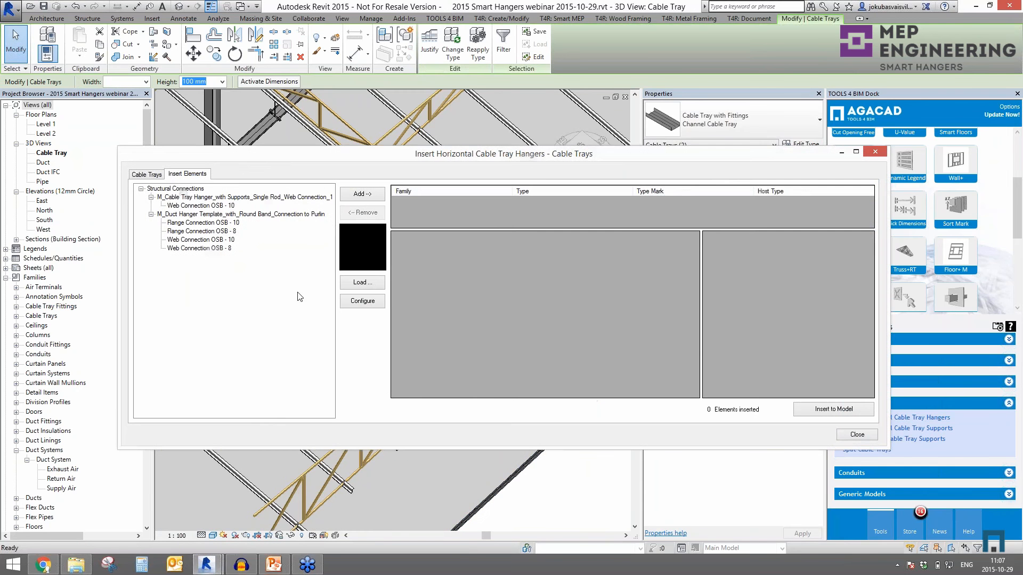
click(202, 206)
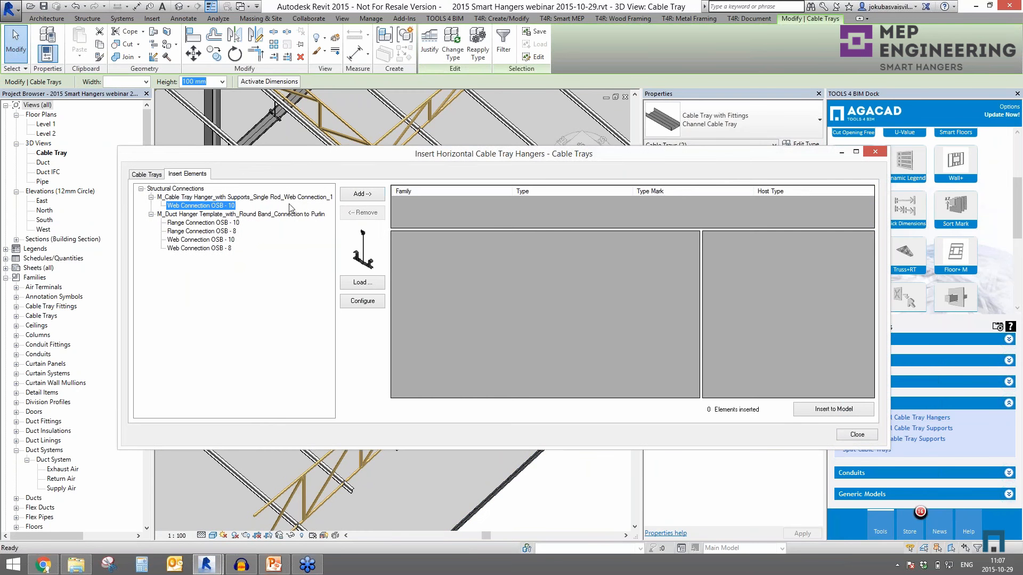
click(379, 195)
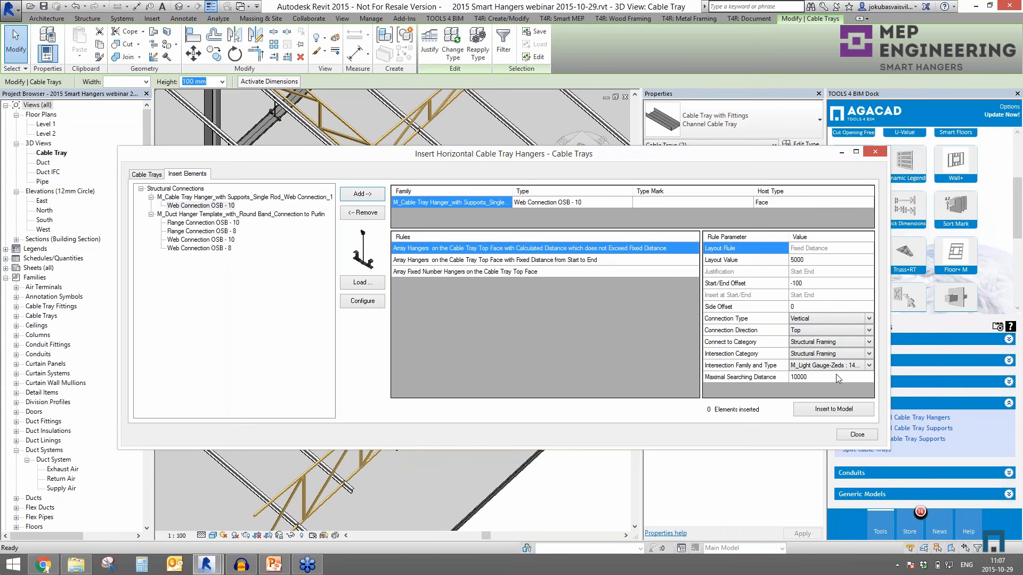
Choose M_Truss_Mono Pitch Truss as the intersection family and type, insert the hangers into the model, and close the dialog.
click(869, 366)
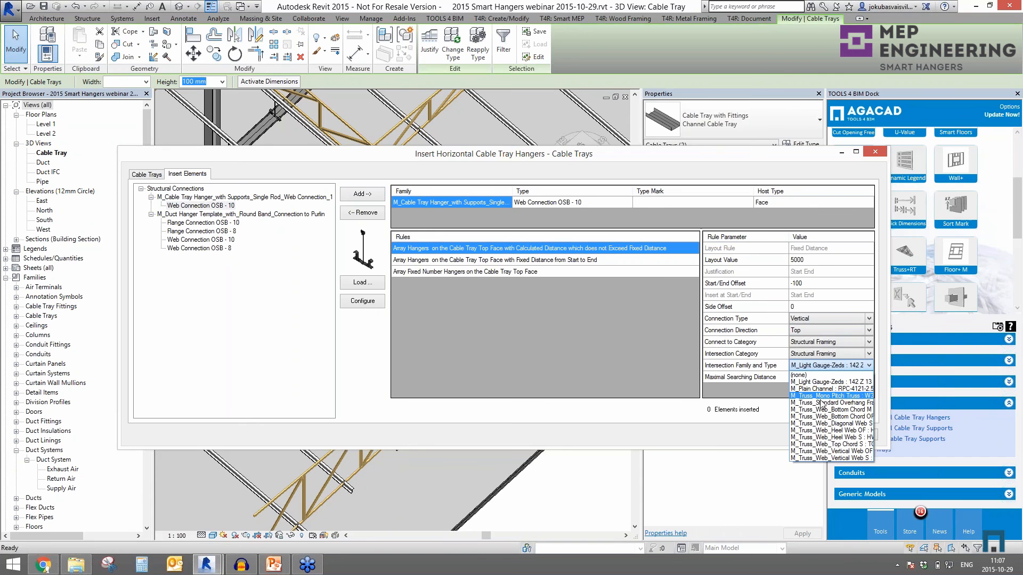
click(821, 396)
click(819, 413)
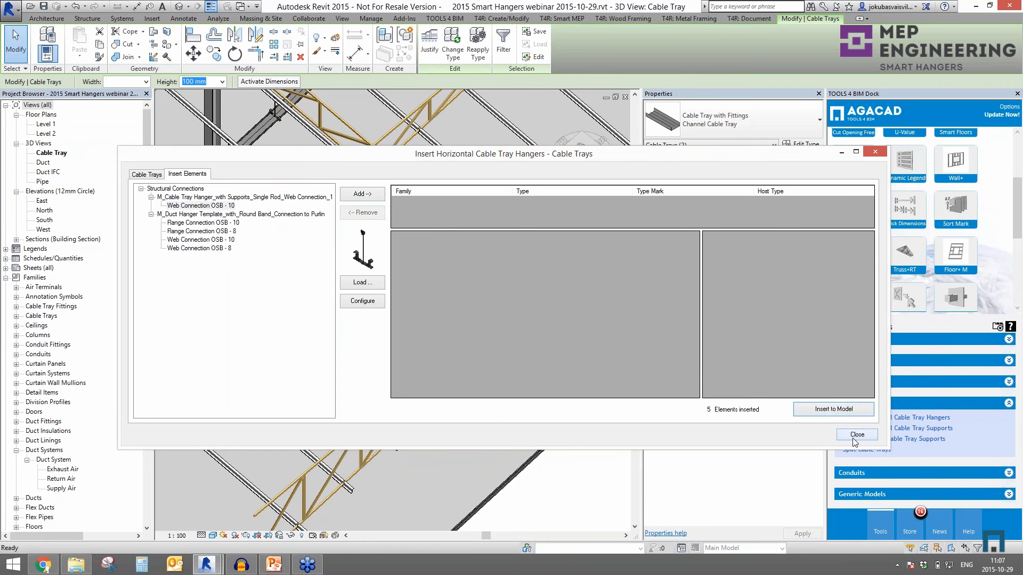
click(854, 435)
Clear the selection and examine the new hangers on both parallel cable trays where they connect to the trusses.
shift+middle_drag(471, 438, 483, 412)
key(Escape)
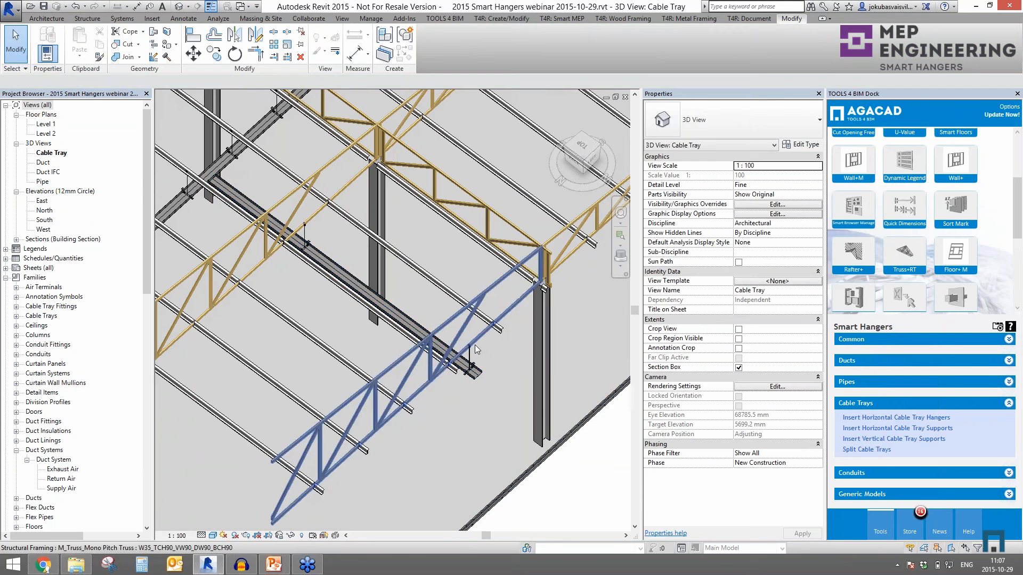
scroll(509, 343, down, 3)
middle_drag(509, 343, 362, 475)
scroll(497, 318, up, 4)
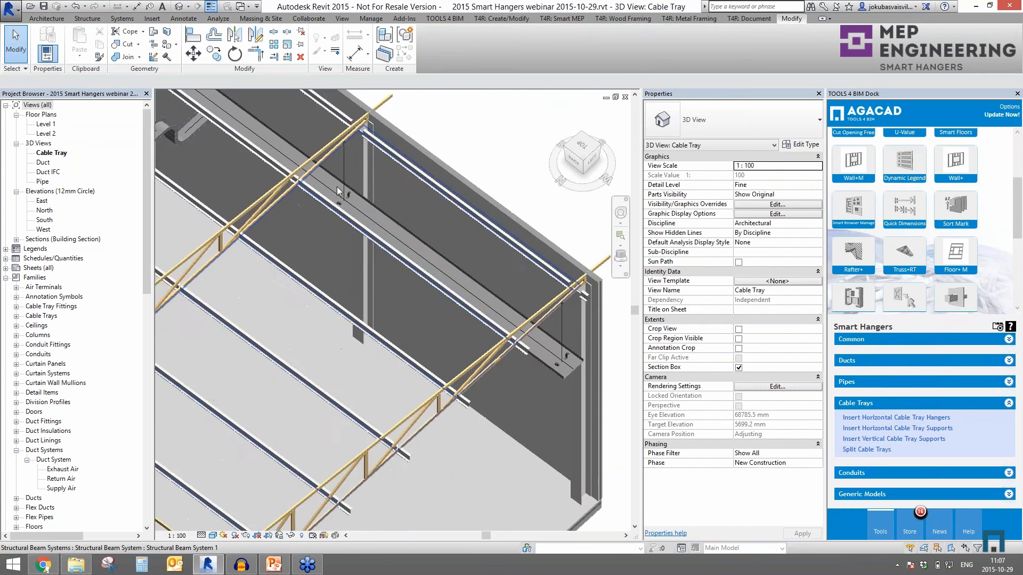
scroll(341, 186, down, 3)
middle_drag(308, 255, 465, 196)
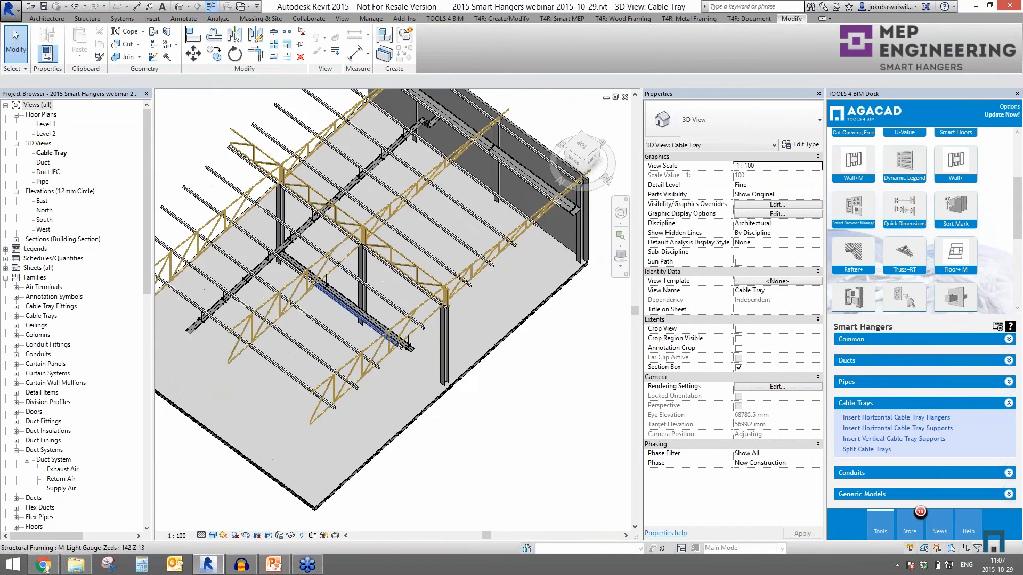
scroll(354, 301, up, 8)
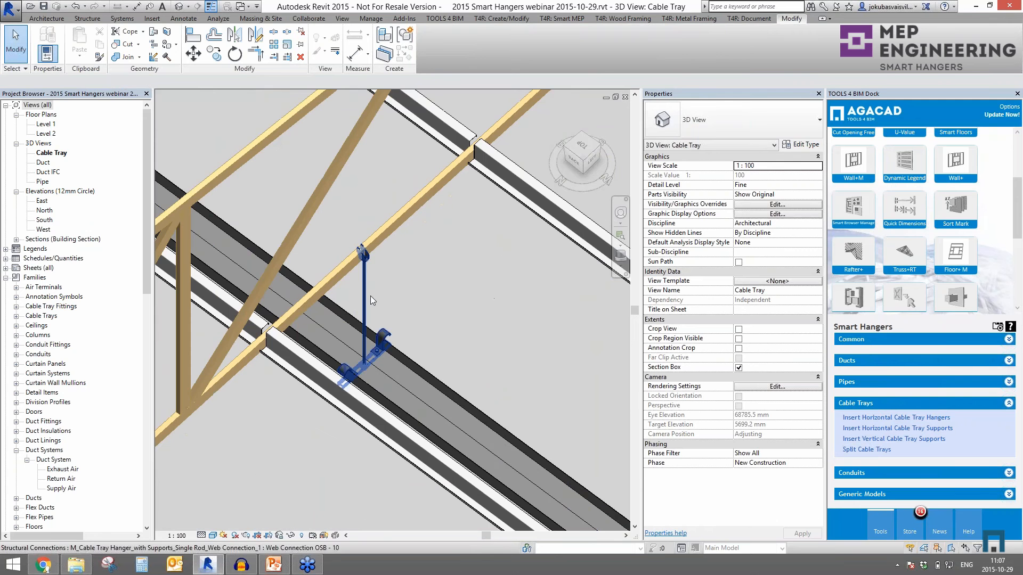
scroll(373, 321, down, 3)
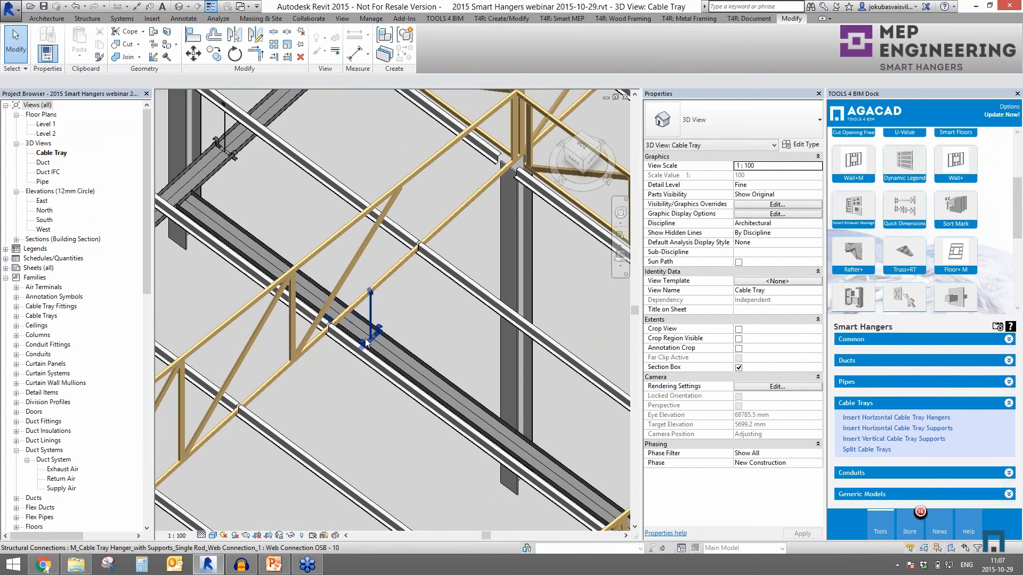
Open the Pipe 3D view and locate the Structural Connections families in the Project Browser.
double_click(42, 182)
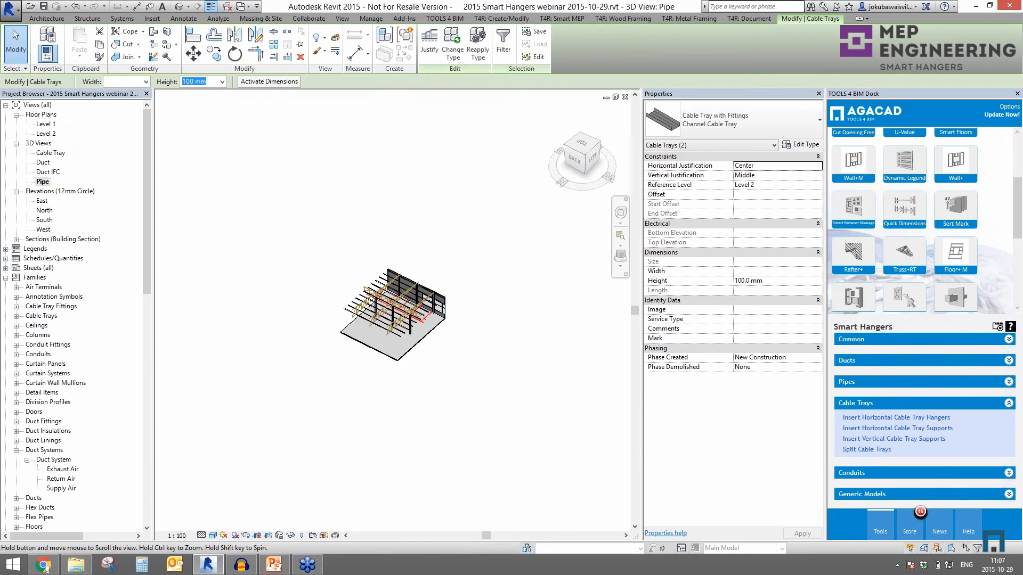
shift+middle_drag(380, 274, 381, 317)
scroll(381, 314, up, 6)
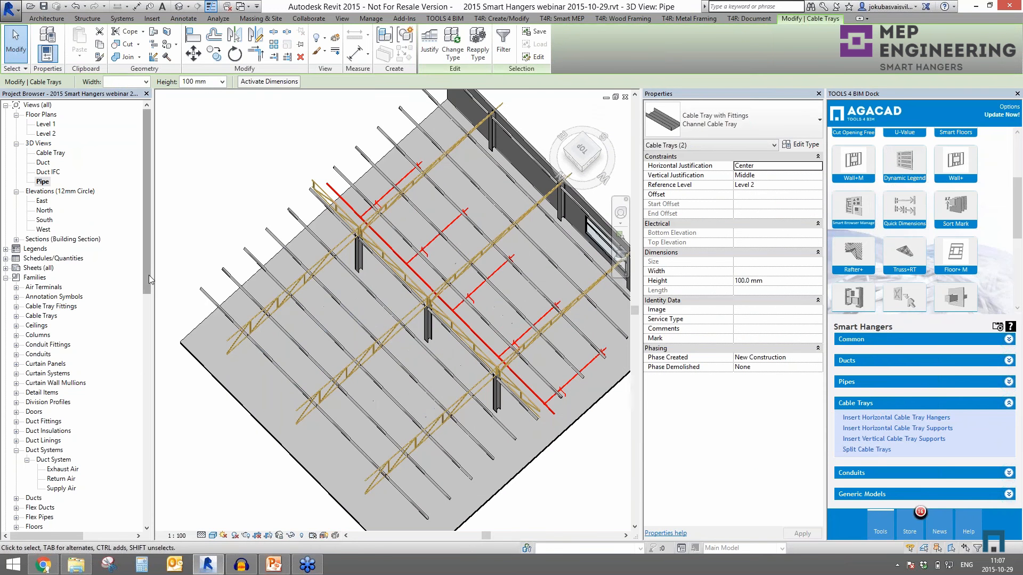
drag(146, 276, 146, 513)
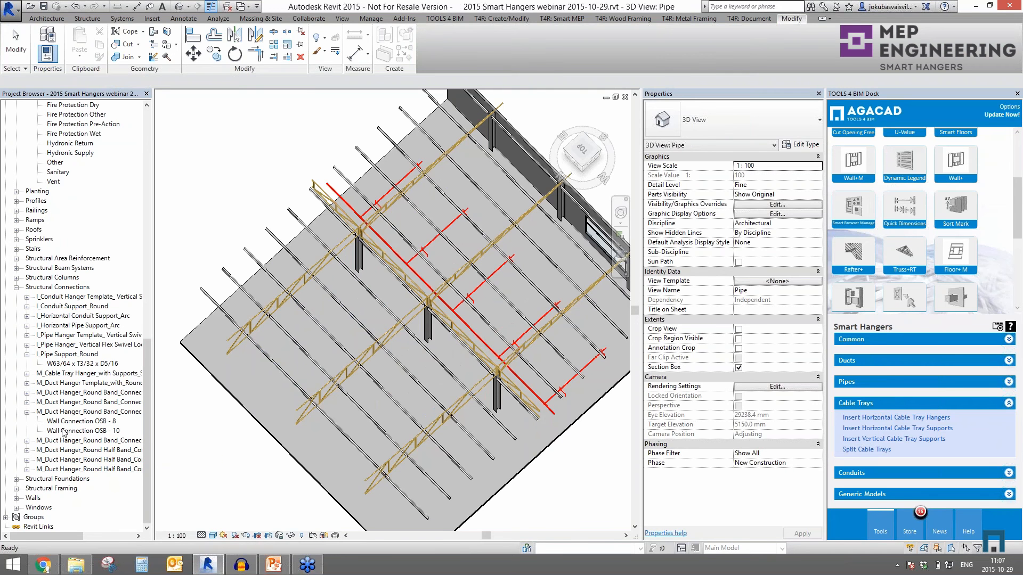
Examine the red branch pipes and their fittings in relation to the purlins and trusses.
shift+middle_drag(426, 430, 243, 347)
scroll(311, 487, up, 8)
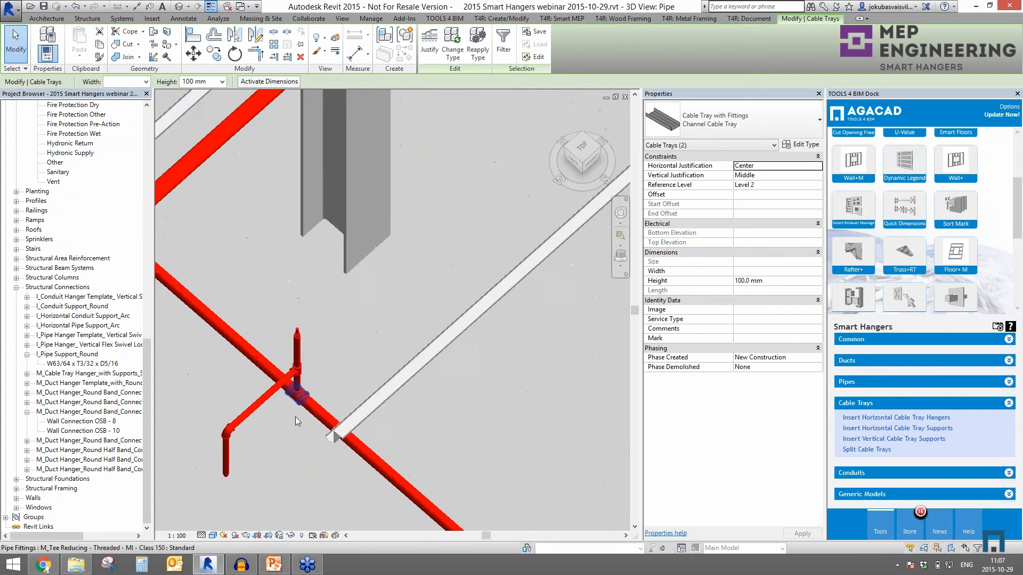
middle_drag(387, 503, 297, 330)
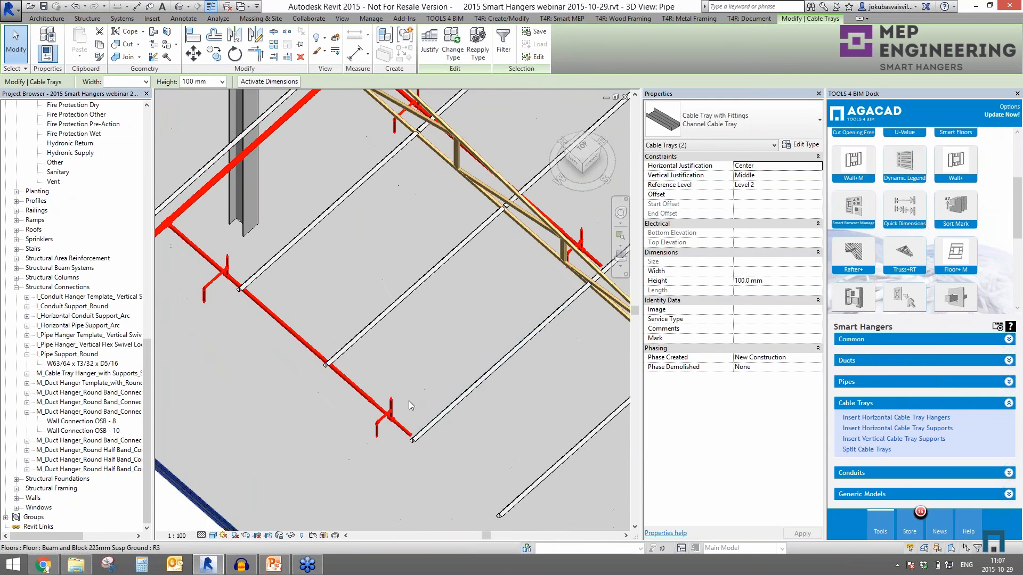
scroll(415, 387, down, 4)
middle_drag(462, 353, 289, 482)
scroll(375, 403, up, 4)
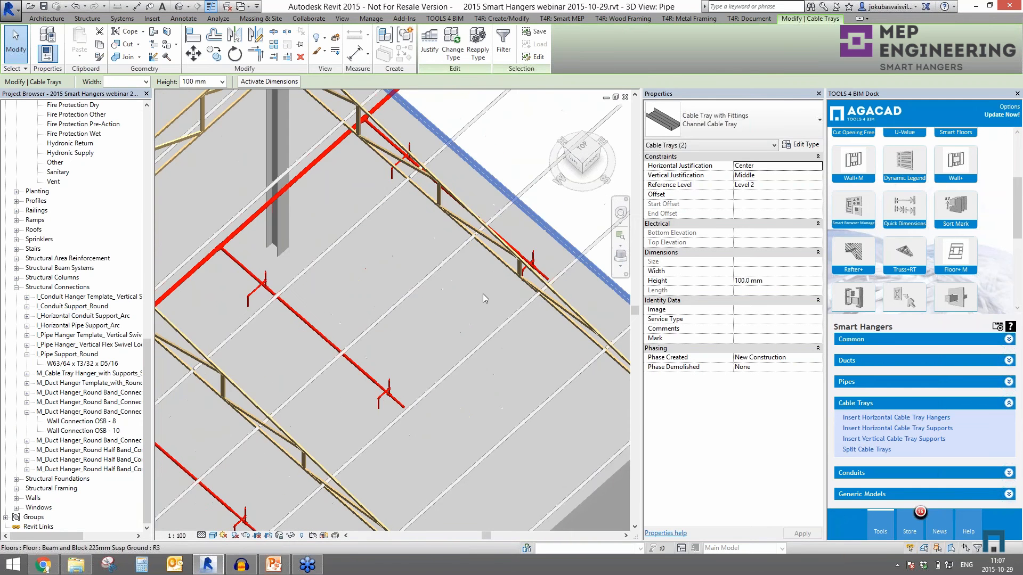
From a top view of the model, select the long and short 50 mm pipe segments of the first two red branches.
scroll(377, 399, down, 3)
shift+middle_drag(377, 493, 582, 494)
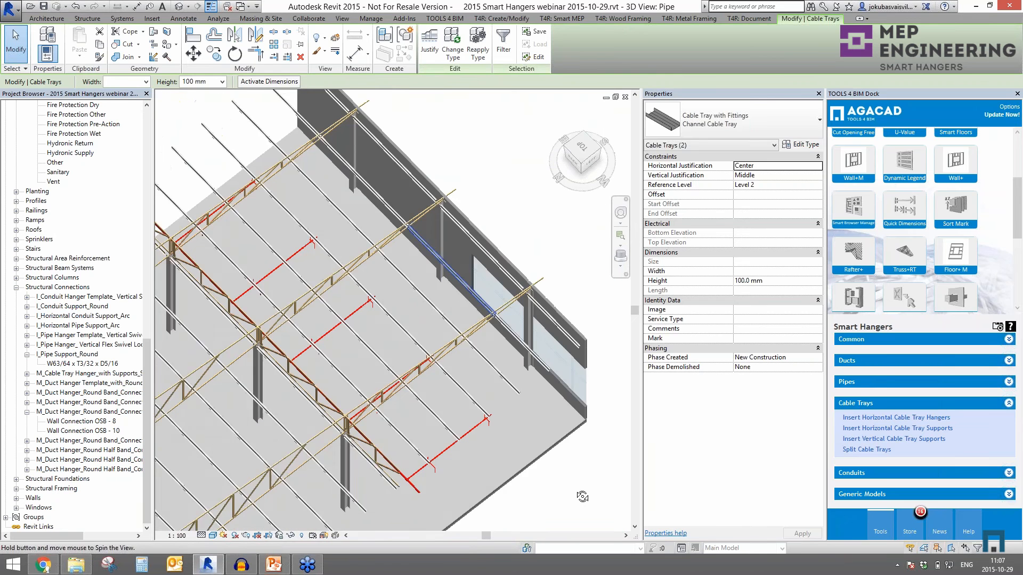
shift+middle_drag(288, 256, 287, 272)
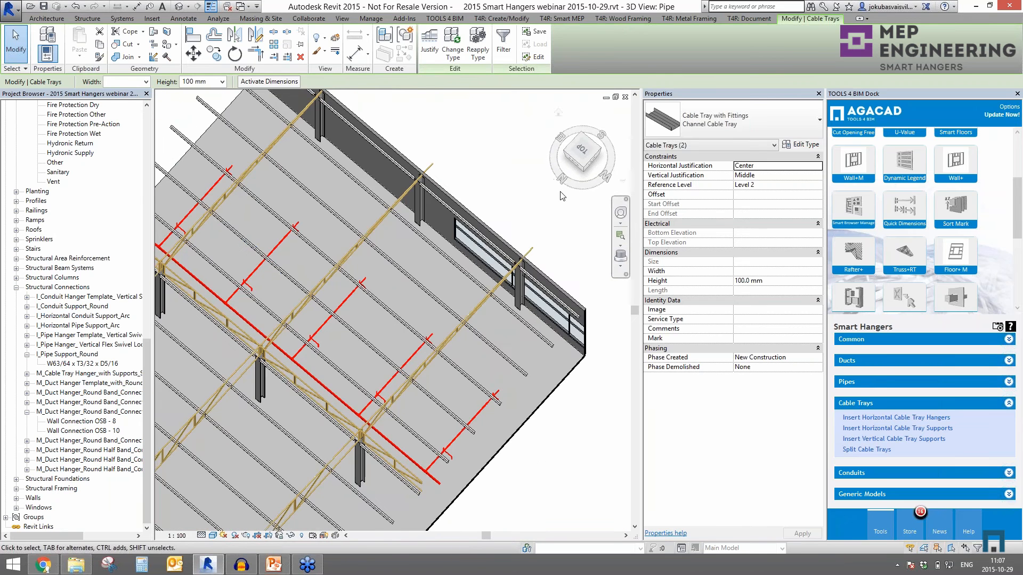
click(585, 149)
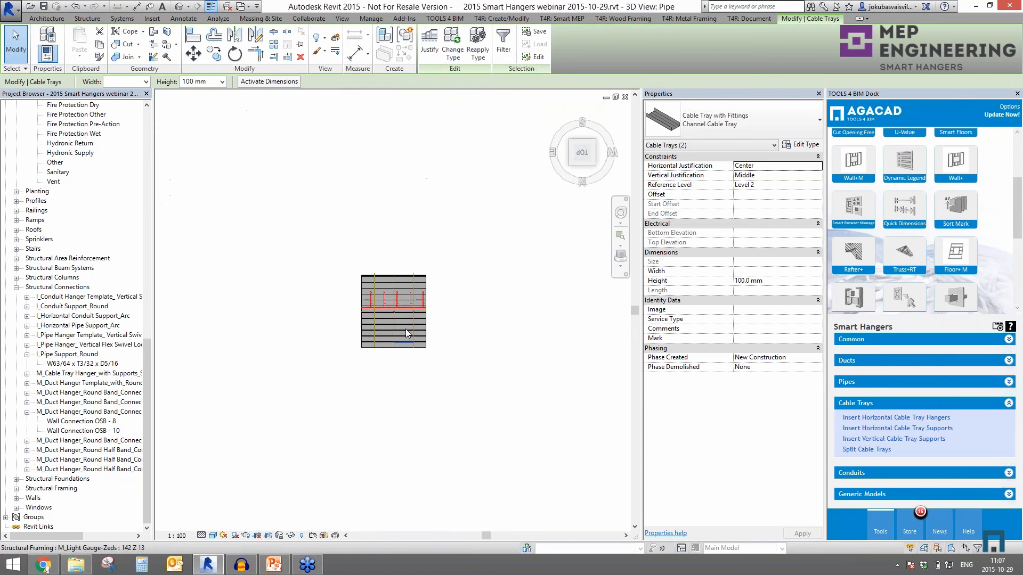
scroll(377, 302, up, 5)
scroll(344, 219, up, 4)
click(336, 216)
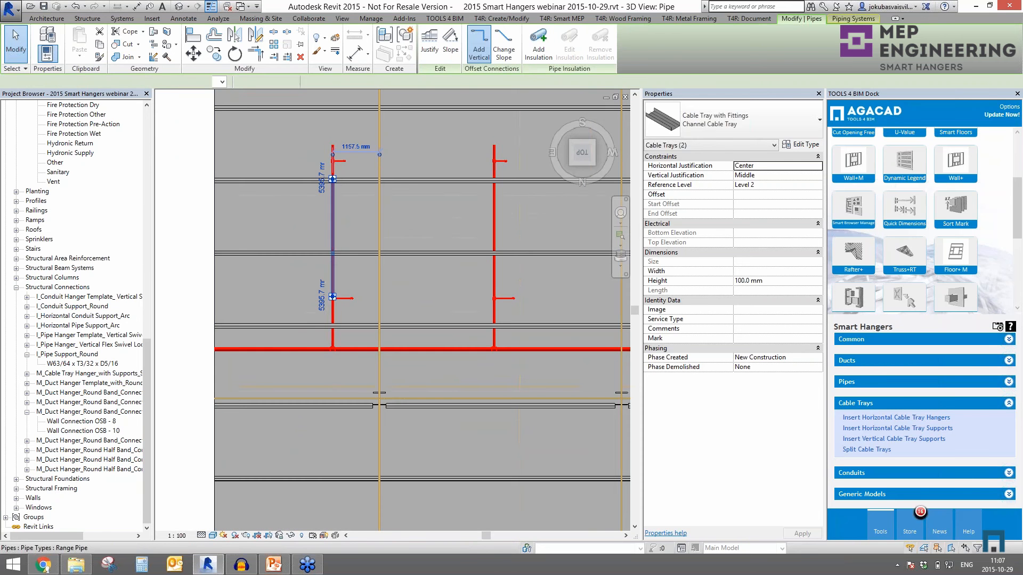
ctrl+click(334, 314)
ctrl+click(495, 223)
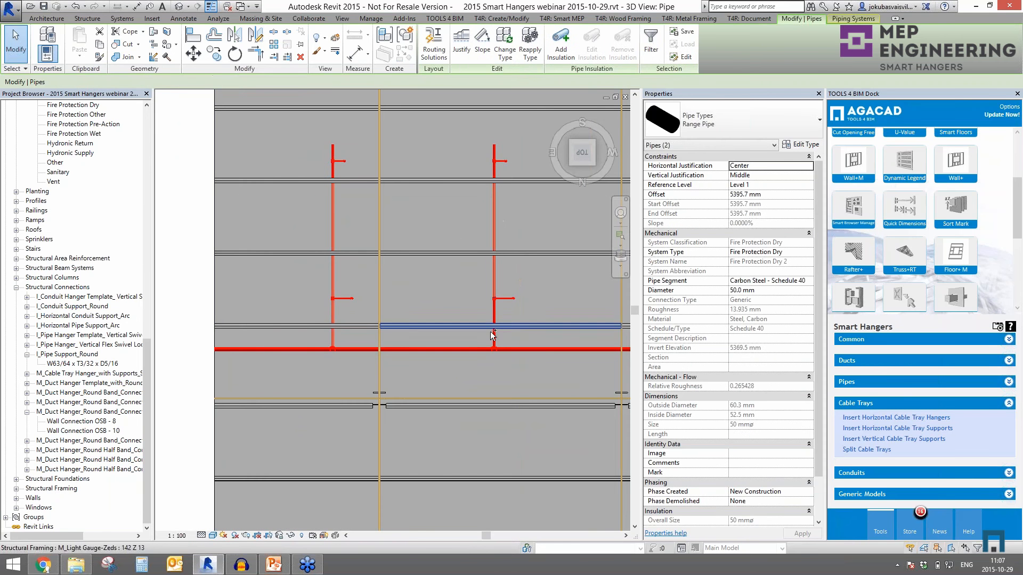
ctrl+click(495, 336)
Add the long and short 50 mm segments of the remaining three red branches to the pipe selection.
middle_drag(520, 280, 312, 318)
ctrl+click(451, 244)
ctrl+click(451, 358)
middle_drag(445, 250, 522, 264)
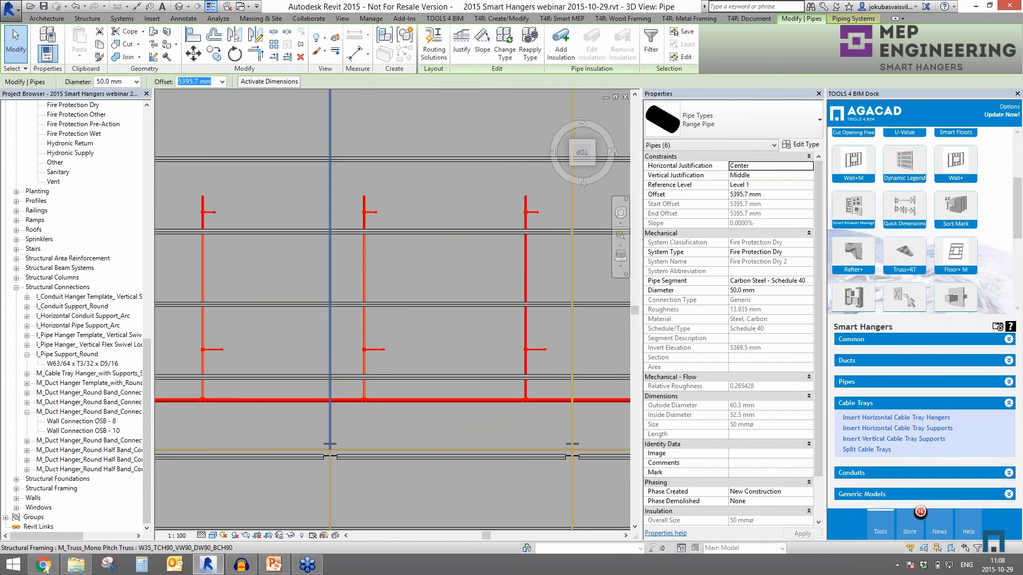
ctrl+click(526, 263)
ctrl+click(526, 367)
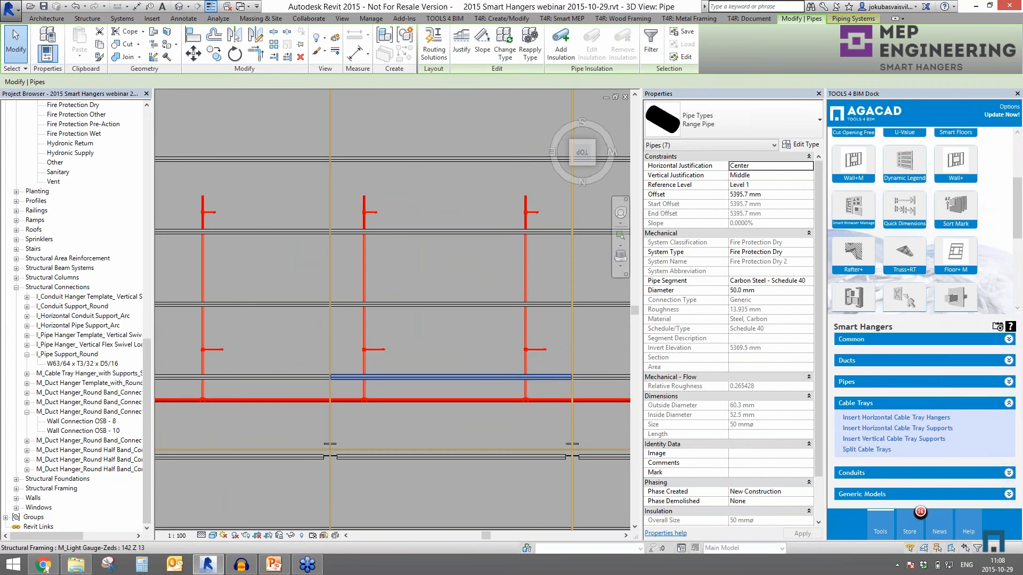
scroll(551, 375, down, 3)
ctrl+click(611, 358)
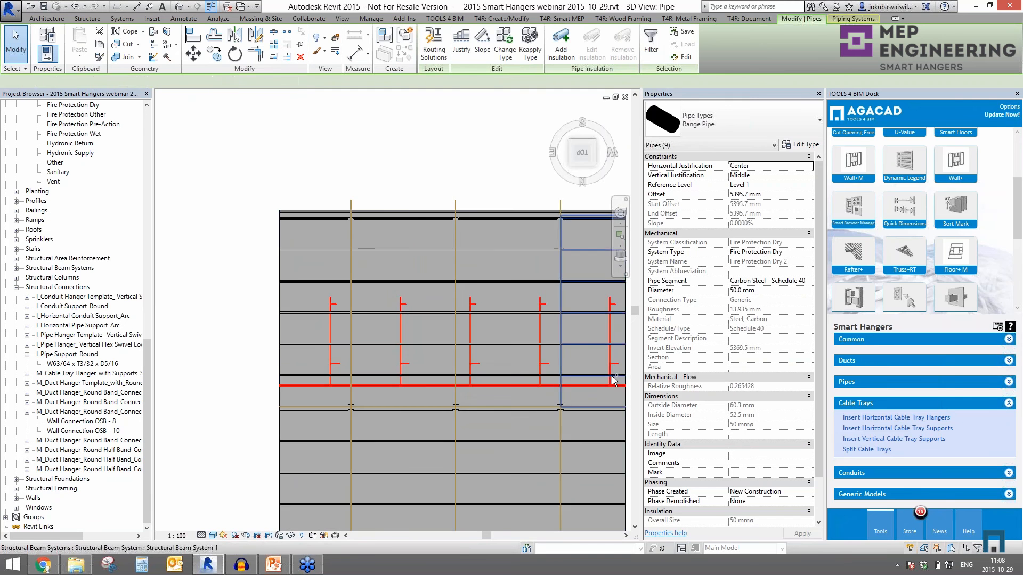
scroll(611, 378, up, 4)
ctrl+click(613, 380)
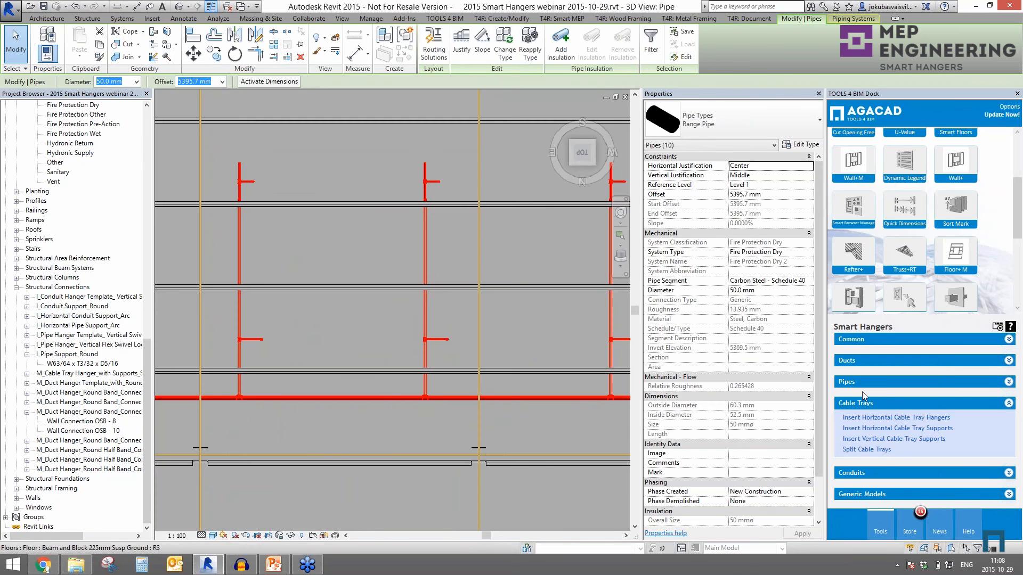
Start inserting horizontal pipe hangers and add the Flex Connection type of I_Pipe Hanger_ Vertical Flex Swivel Loop.
click(845, 381)
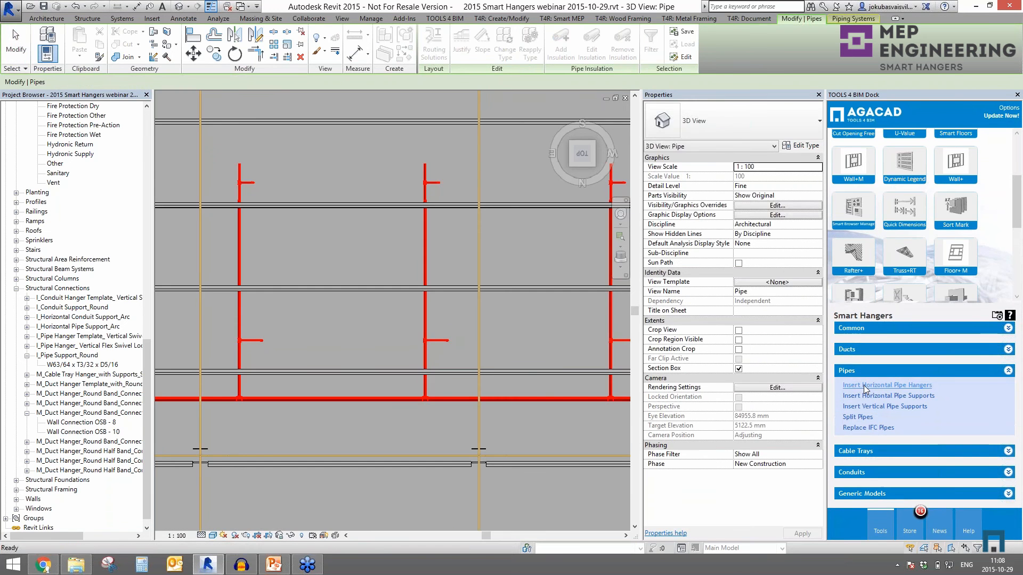
click(865, 386)
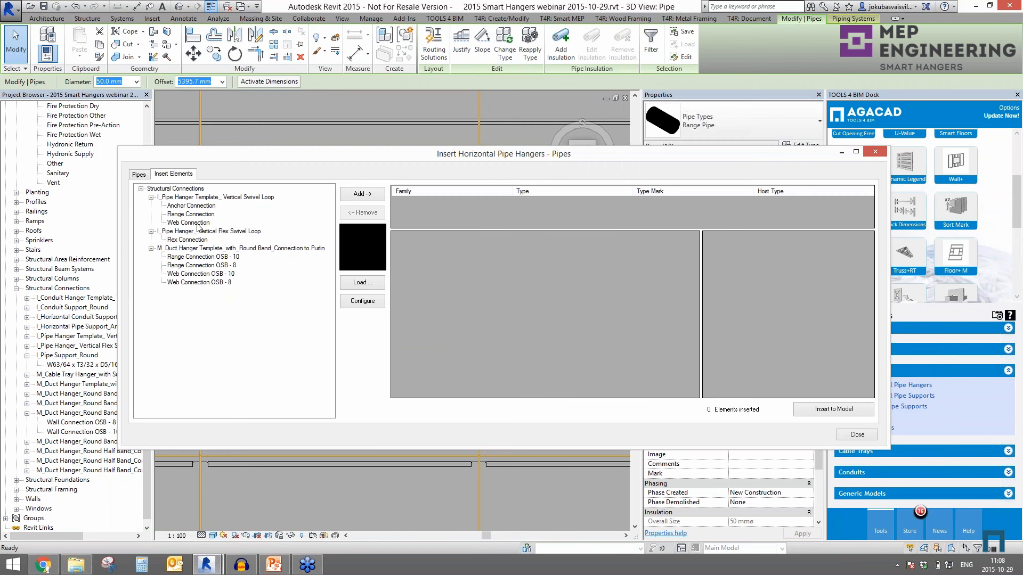
click(195, 207)
click(189, 240)
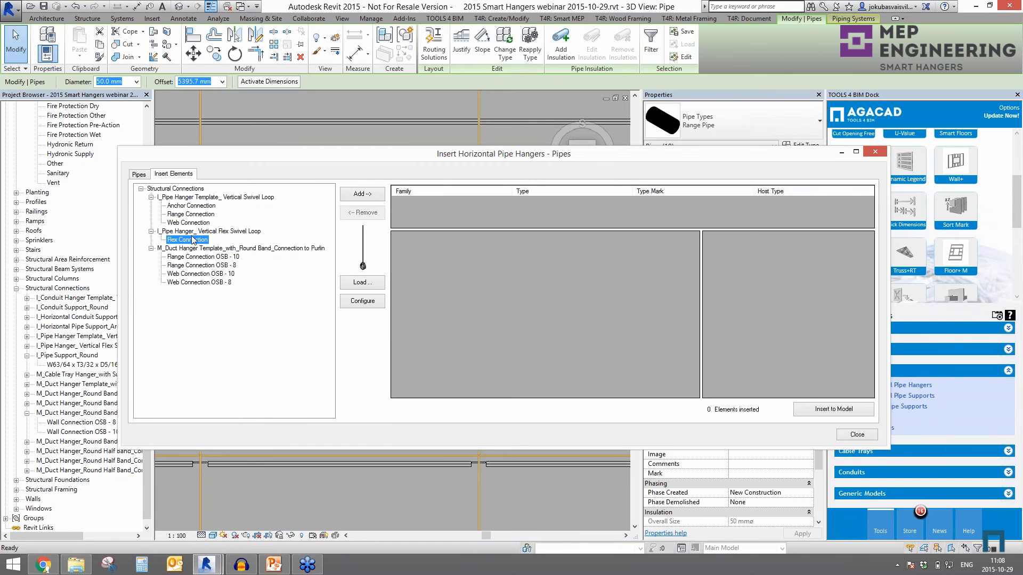
click(370, 195)
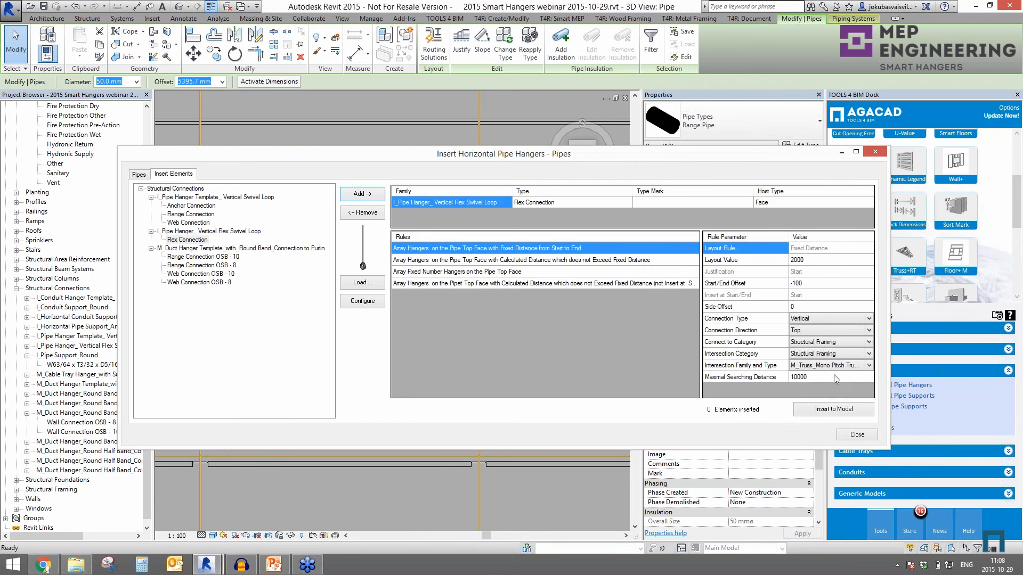
Set the intersection family and type to M_Light Gauge-Zeds : 142 Z 13, and insert the hangers into the model.
click(868, 366)
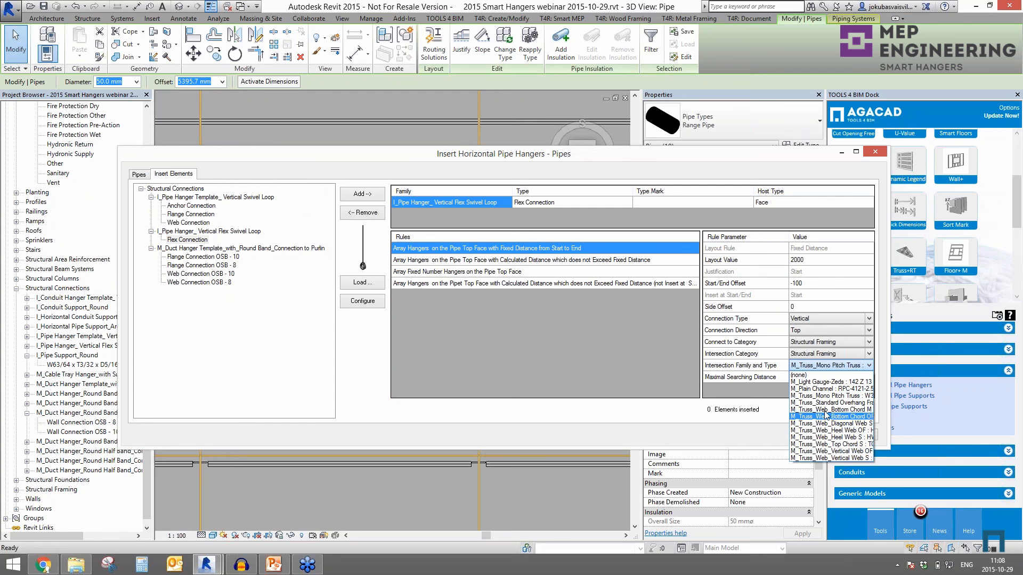
click(820, 383)
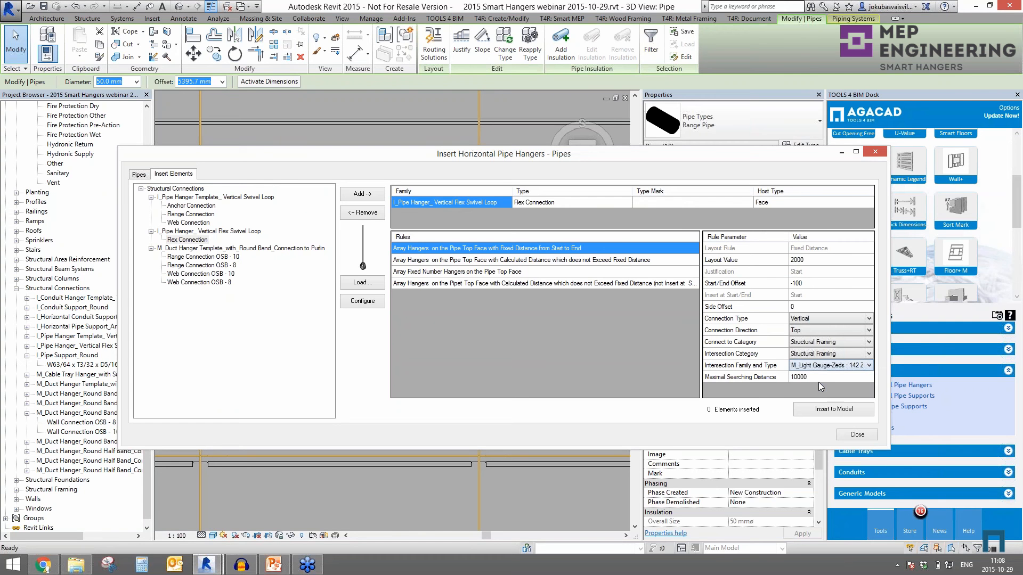
click(830, 410)
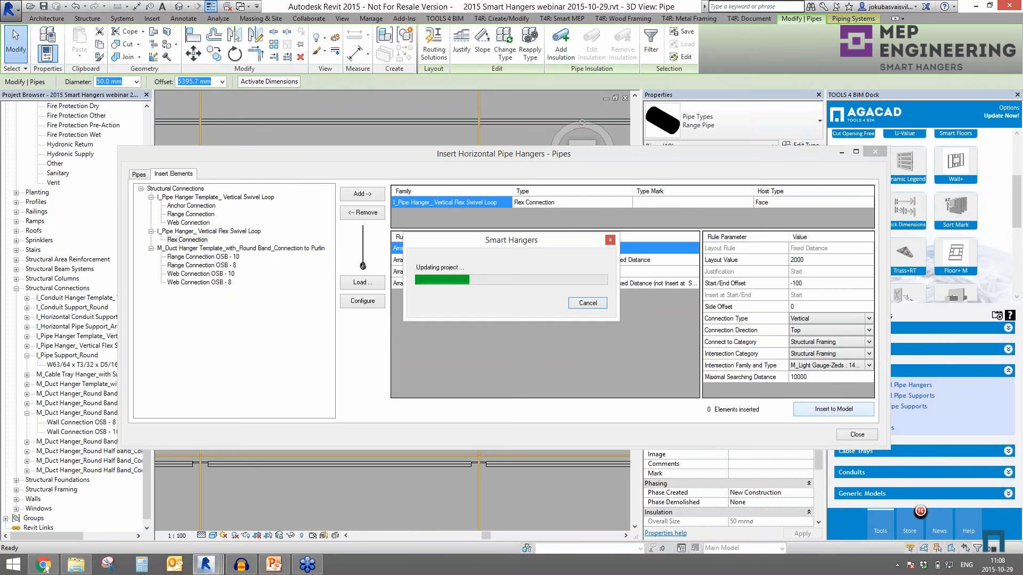
click(852, 436)
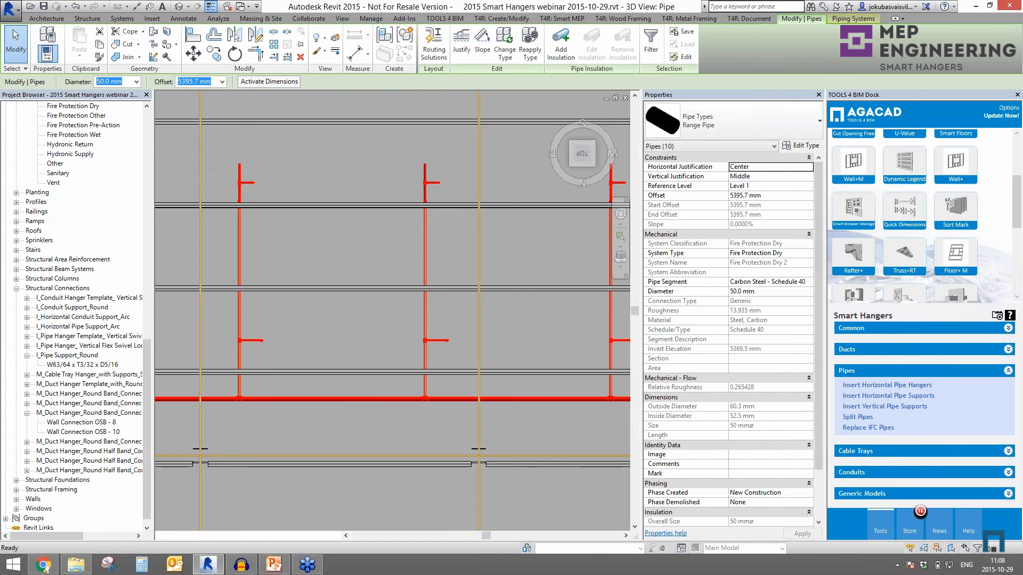
Examine the new hangers on the branch pipes where they connect to the purlins.
shift+middle_drag(534, 430, 344, 445)
scroll(348, 448, up, 3)
scroll(407, 447, up, 3)
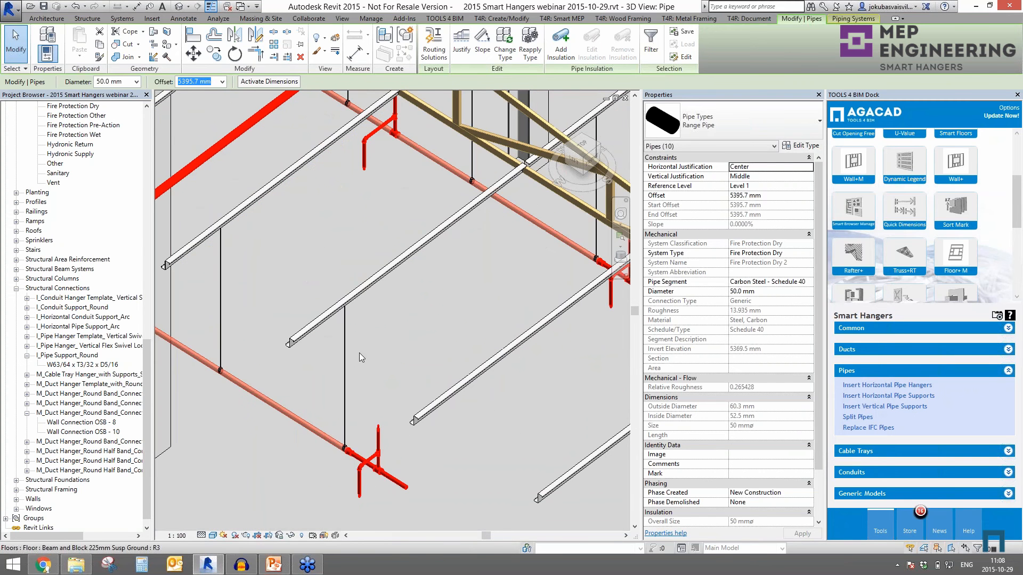
scroll(361, 387, up, 5)
scroll(482, 465, down, 5)
scroll(482, 464, down, 4)
Select the 80 mm distribution pipe segments of the red main line between the branches.
shift+middle_drag(481, 464, 401, 329)
click(376, 325)
ctrl+click(288, 390)
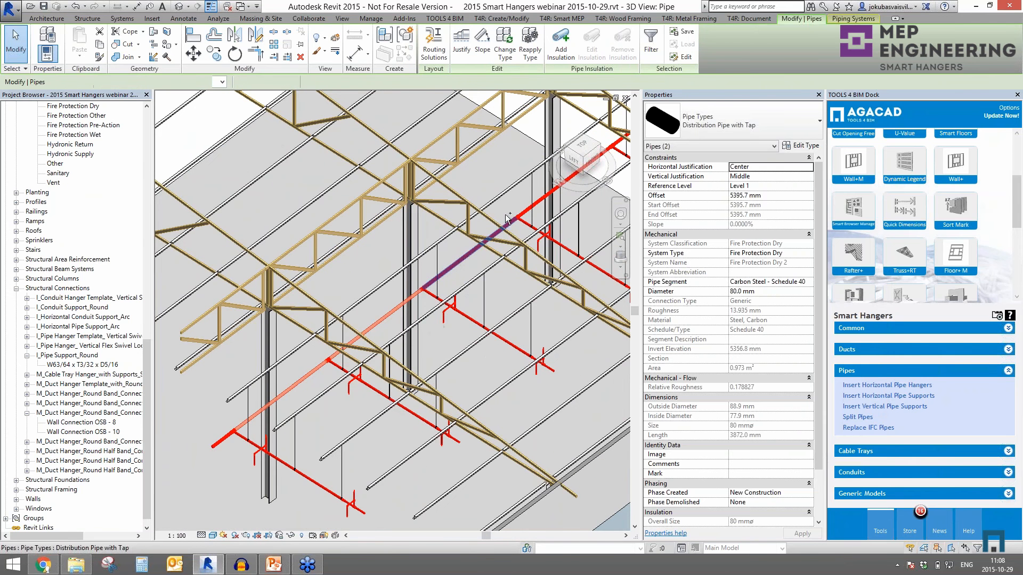
ctrl+click(459, 259)
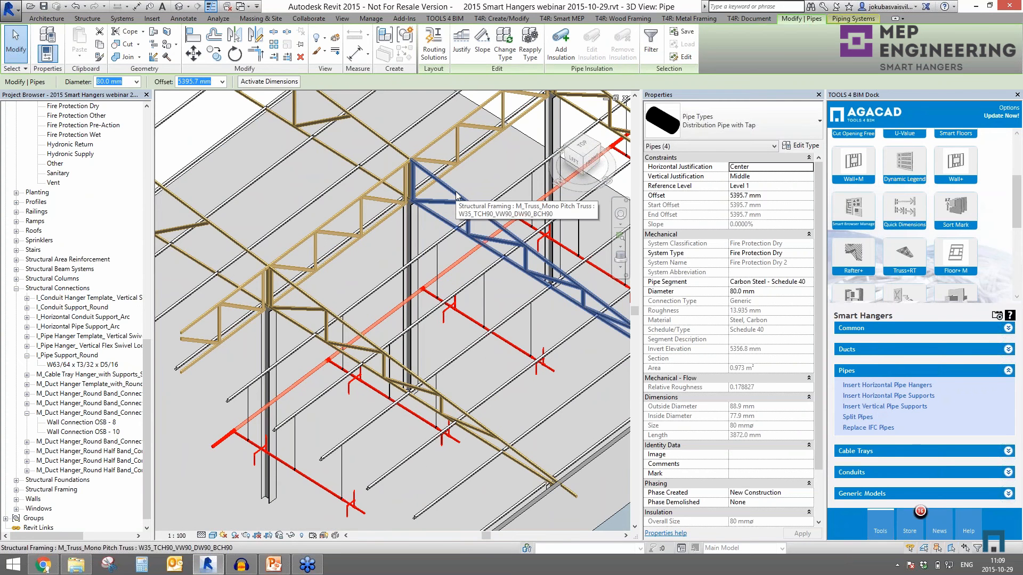
Add the Anchor Connection of I_Pipe Hanger Template_ Vertical Swivel Loop as horizontal pipe hanger, with M_Truss_Mono Pitch Truss as the intersection family and type.
click(864, 385)
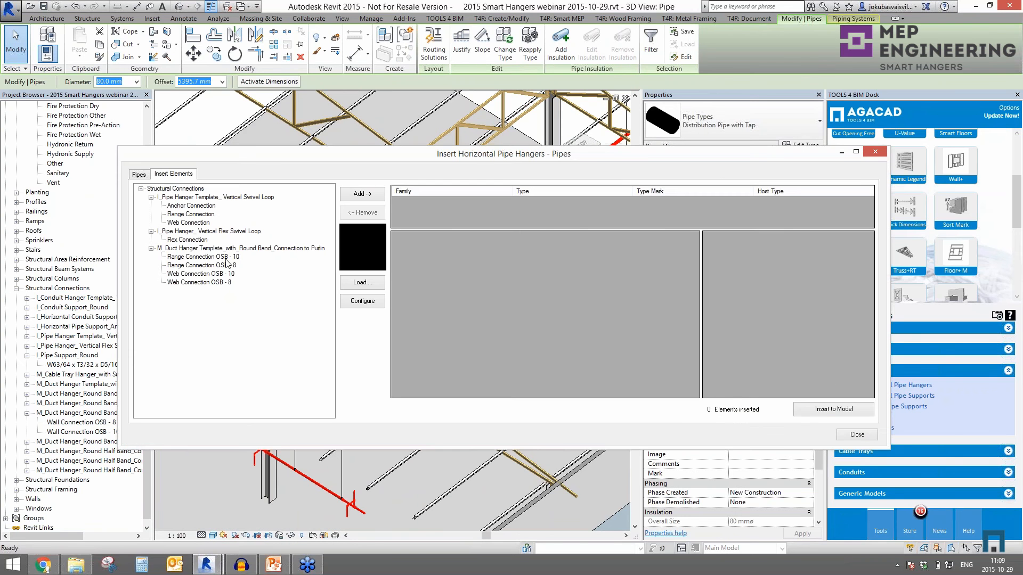
click(193, 258)
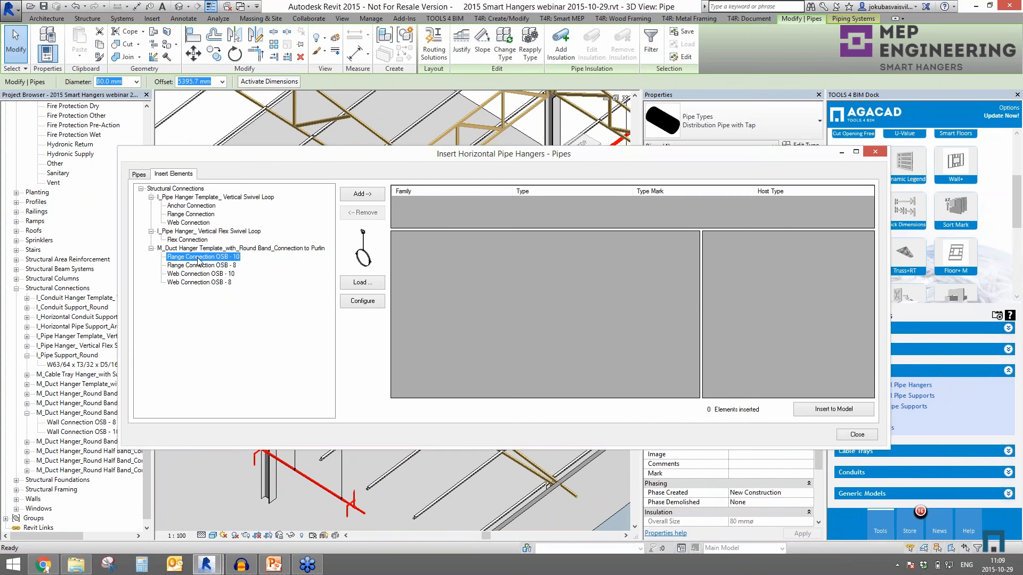
click(188, 215)
click(212, 206)
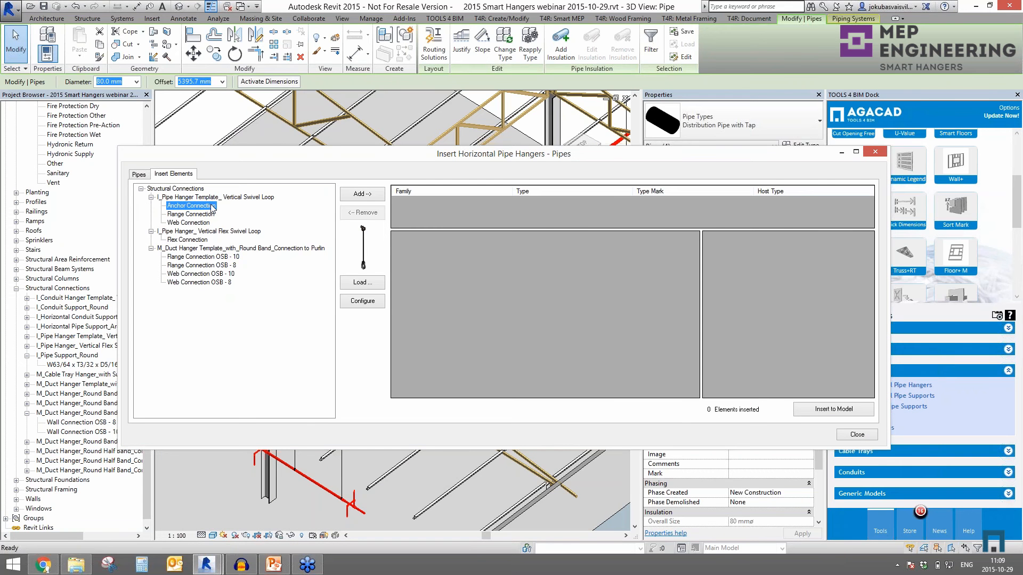
click(367, 199)
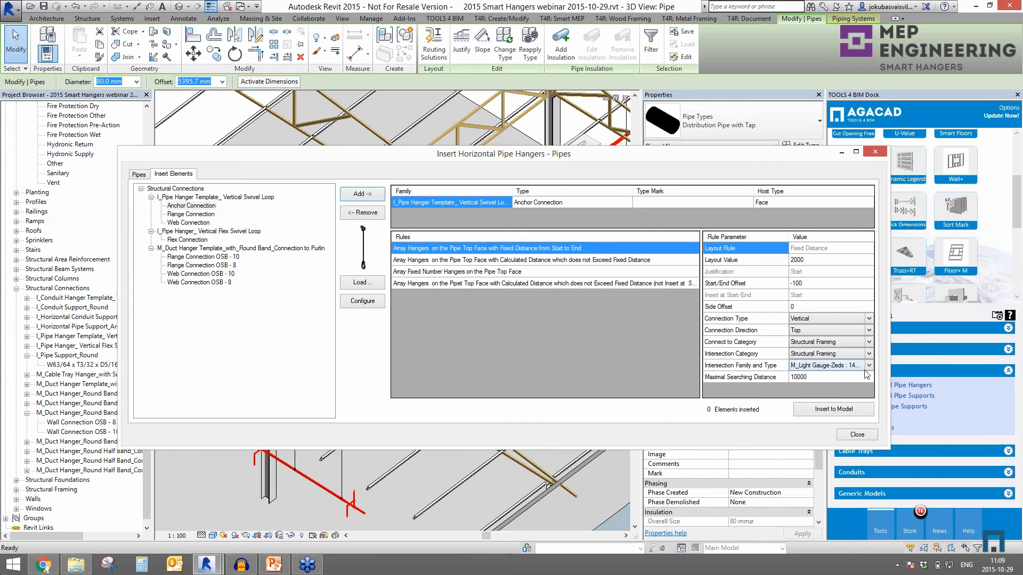
click(869, 367)
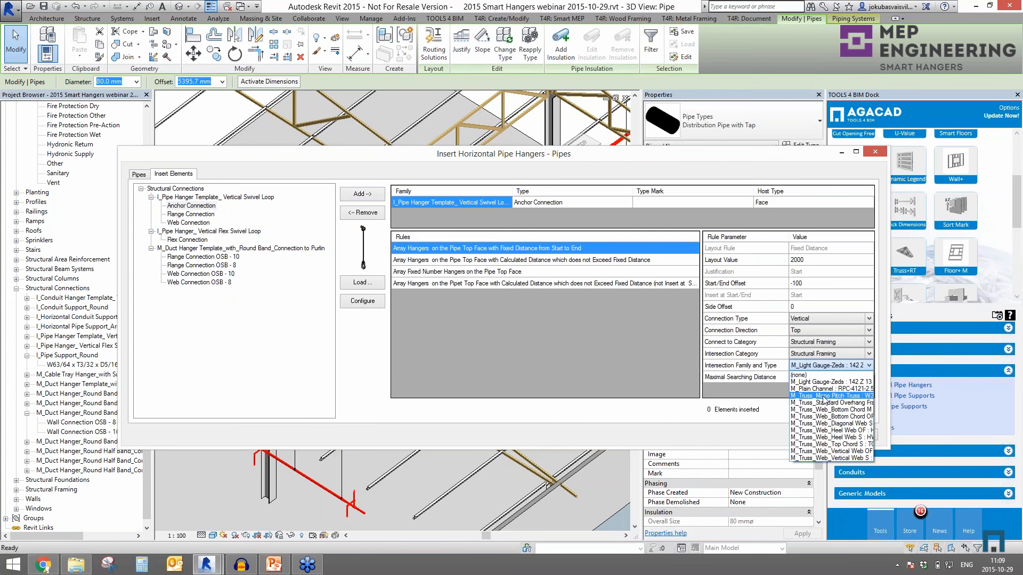
click(827, 396)
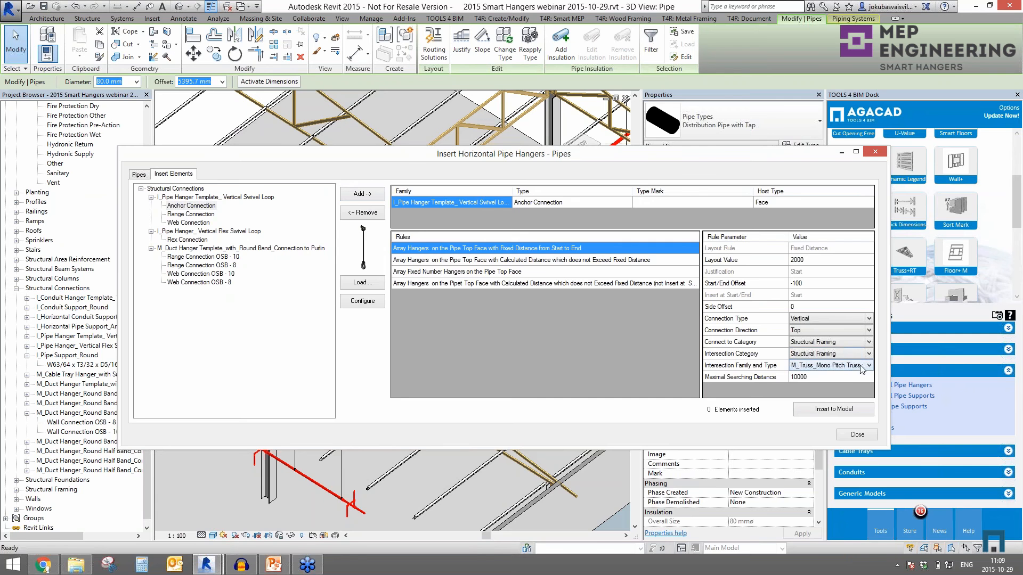
Review the options for the intersection category and the connect-to category in the hanger rule.
drag(499, 169, 431, 142)
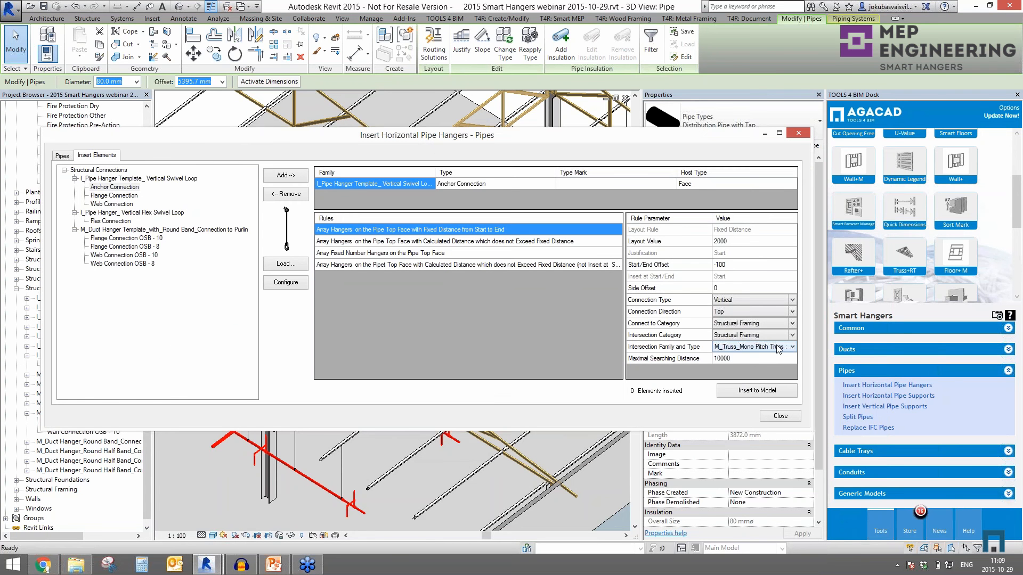
click(792, 335)
click(790, 334)
click(792, 323)
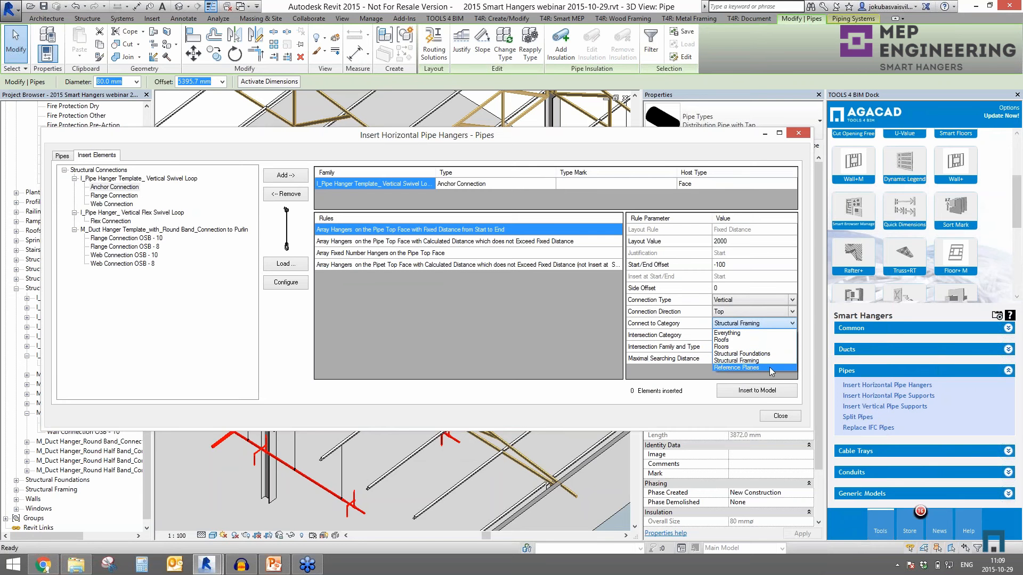
click(792, 325)
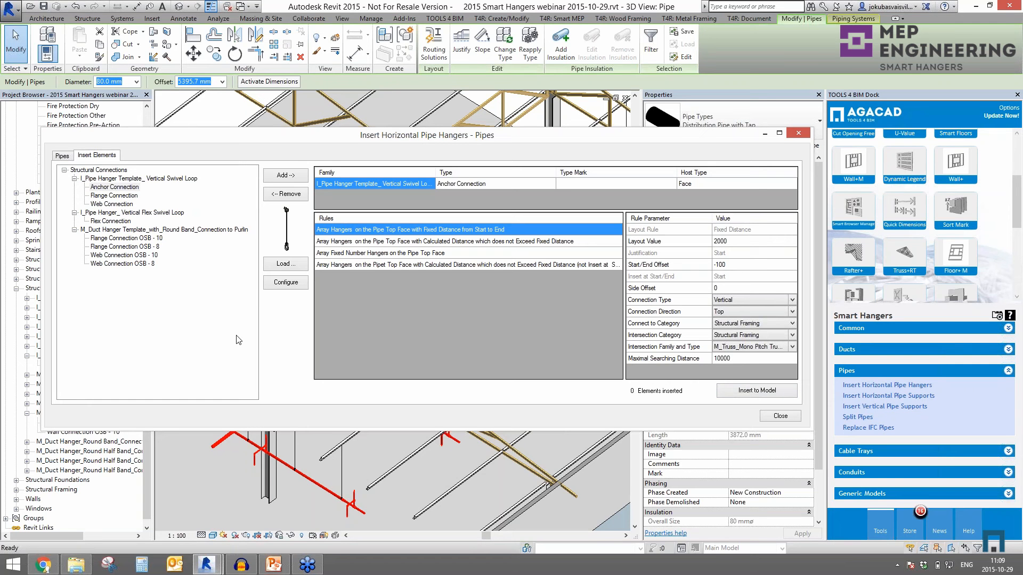
Insert the anchor hangers into the model and inspect them along the main pipe beneath the trusses.
click(767, 389)
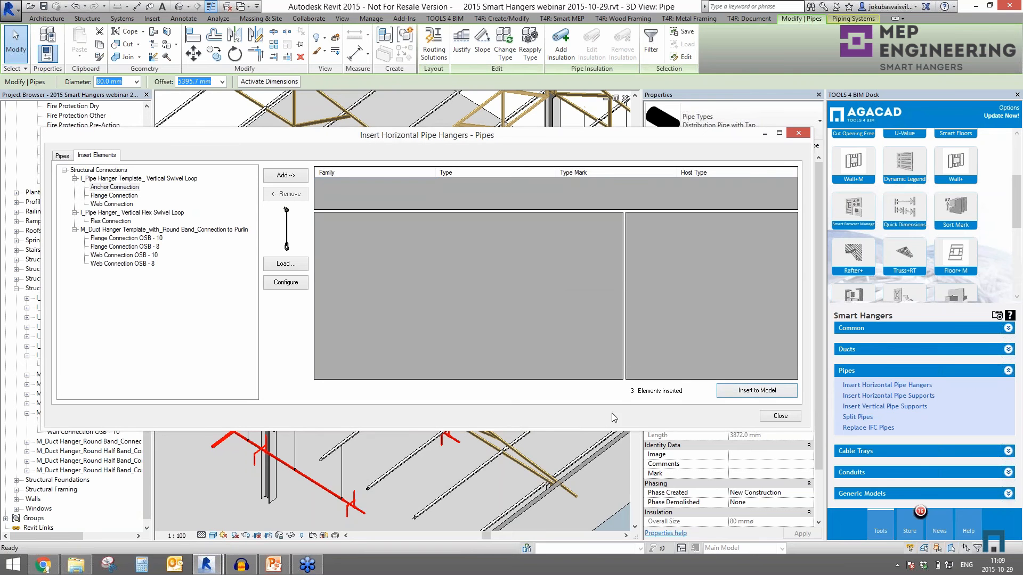
click(782, 417)
shift+middle_drag(362, 445, 394, 464)
middle_drag(495, 377, 395, 472)
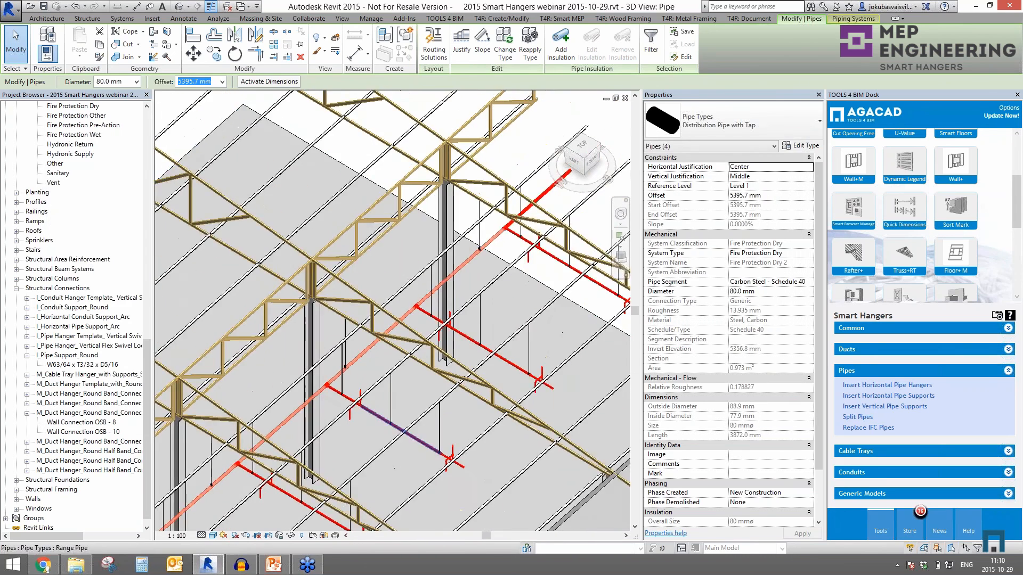
scroll(495, 402, down, 2)
mouse_move(516, 404)
shift+middle_down()
mouse_move(514, 364)
mouse_move(514, 393)
shift+middle_up()
middle_drag(478, 422, 485, 390)
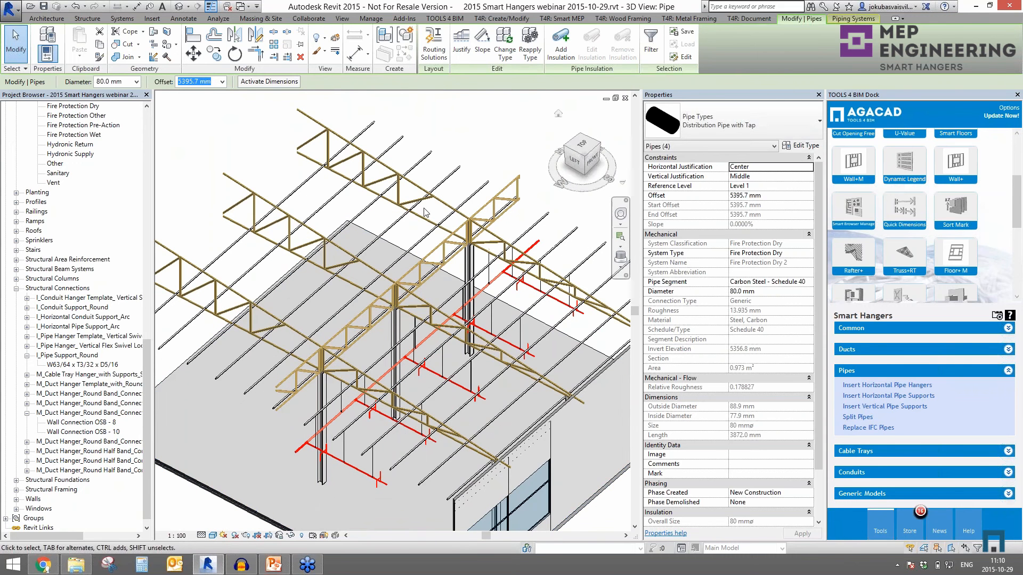
Open the Duct 3D view and bring the ductwork under the roof structure into view.
drag(148, 373, 161, 178)
scroll(80, 176, up, 3)
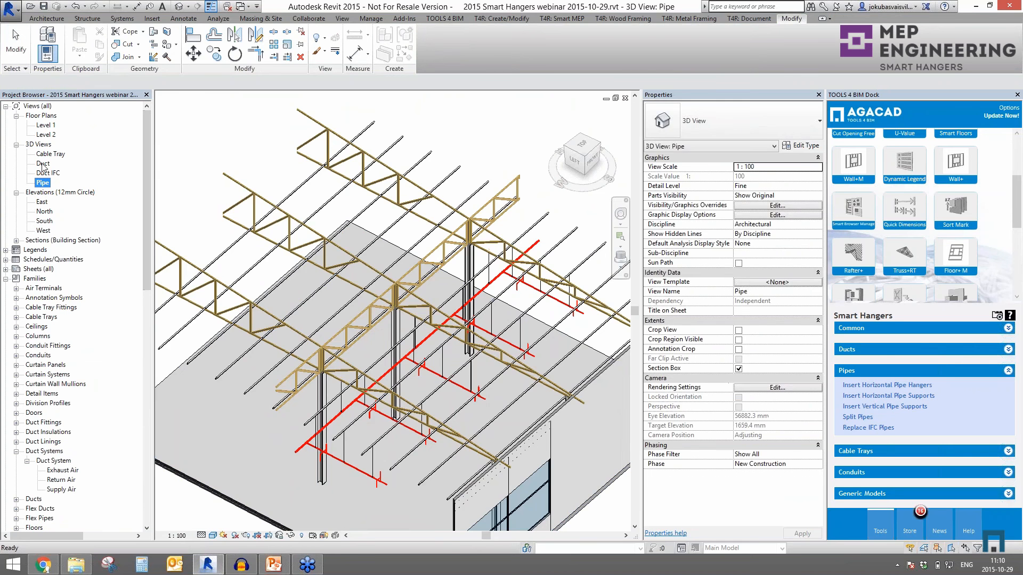
double_click(43, 163)
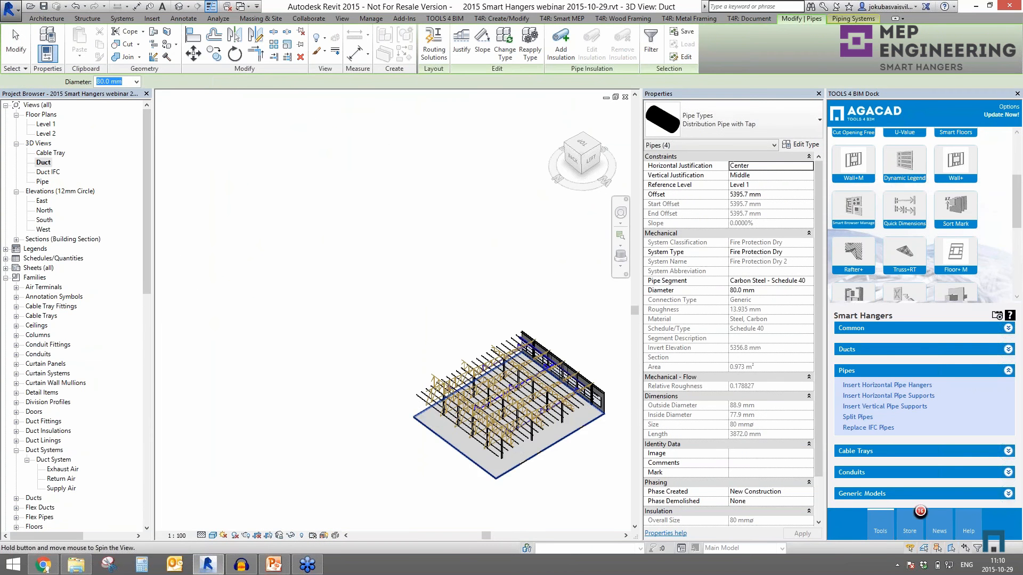
scroll(402, 476, up, 5)
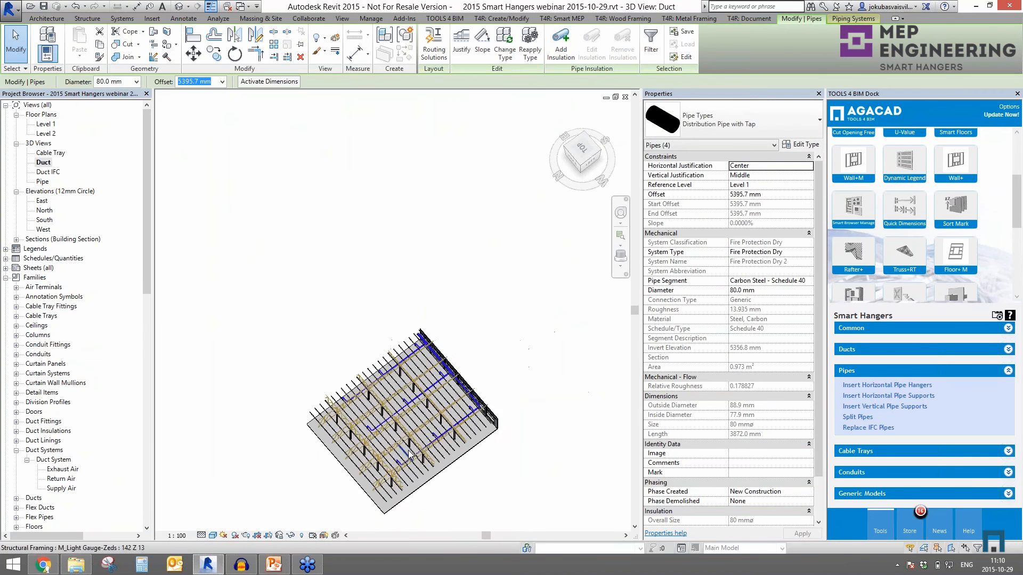
Clear the pipe selection and examine the round ductwork running beneath the trusses and purlins.
scroll(402, 476, up, 2)
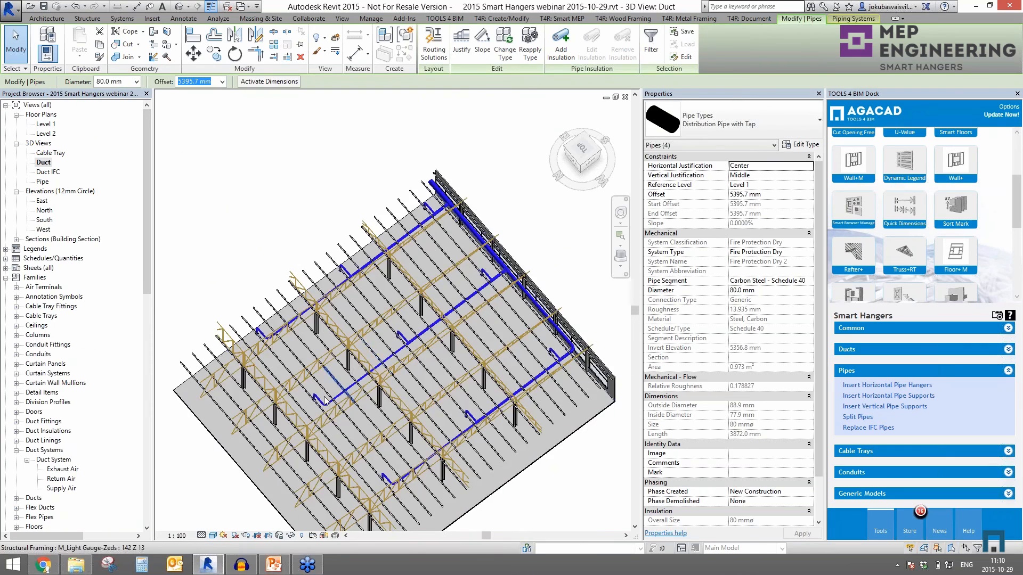
scroll(364, 421, up, 2)
scroll(363, 420, down, 3)
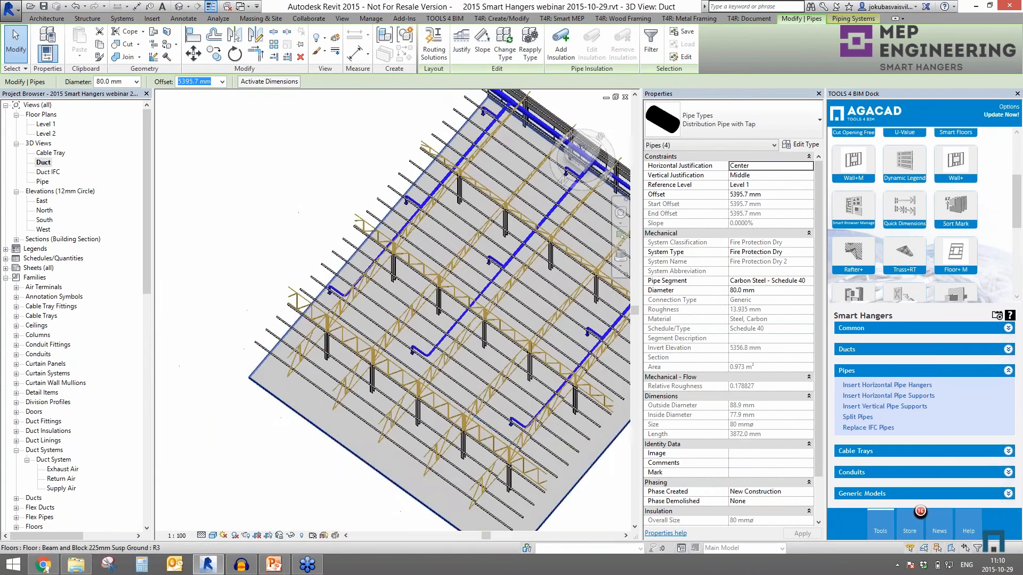
shift+middle_drag(440, 350, 426, 312)
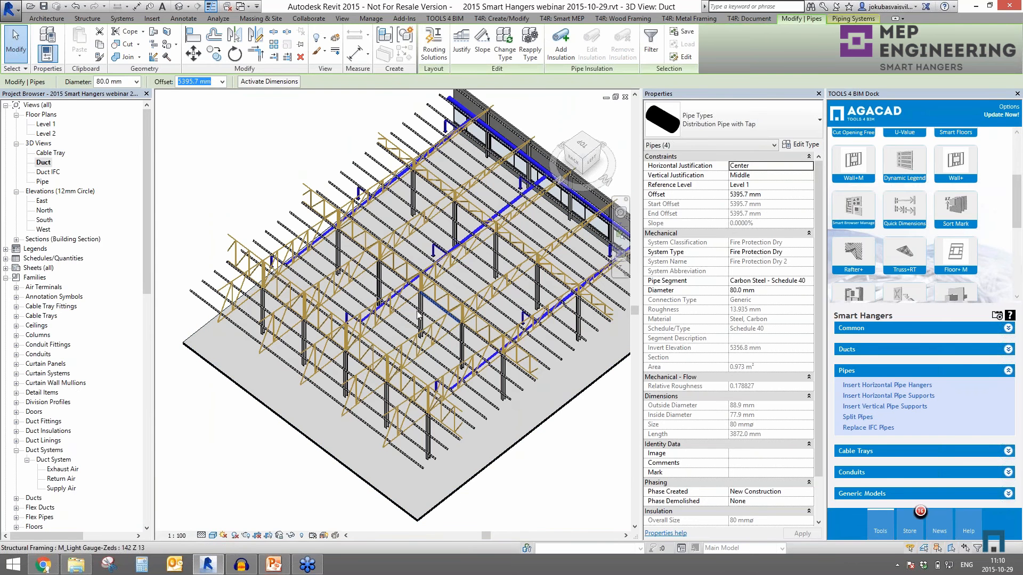
click(252, 159)
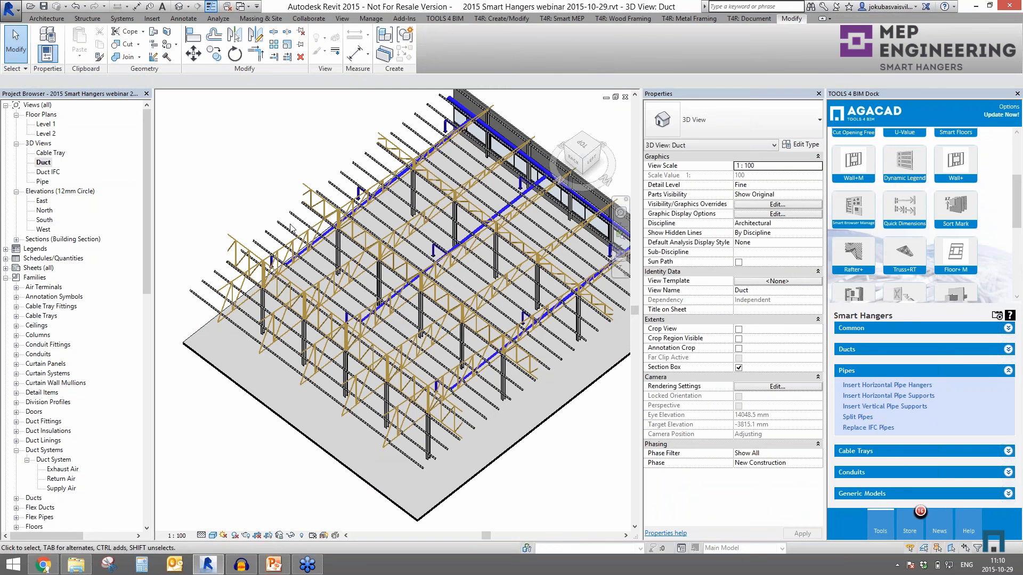
scroll(308, 256, up, 5)
scroll(496, 366, down, 3)
scroll(497, 365, down, 5)
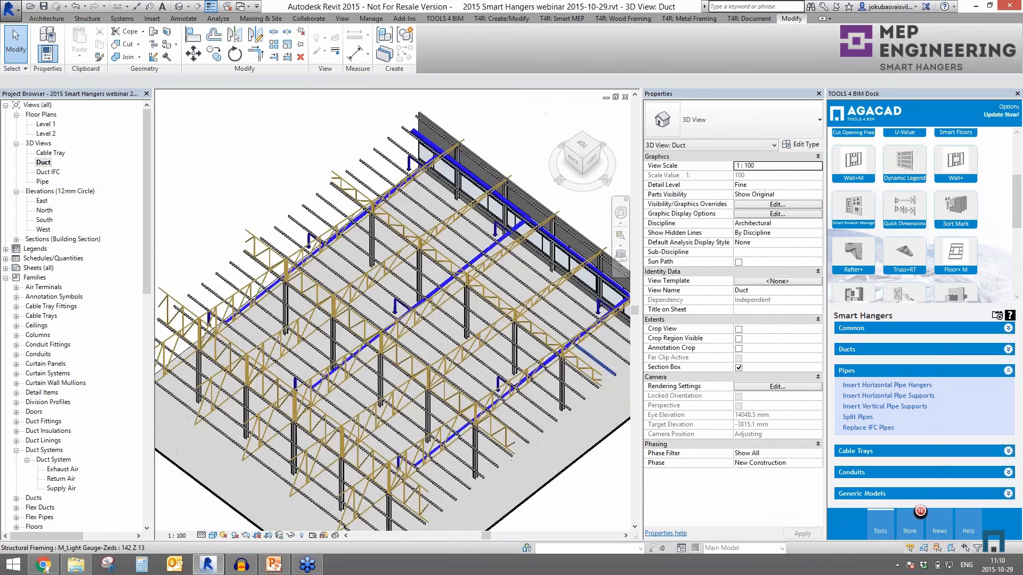
Add Flange Connection OSB - 10 of M_Duct Hanger Template_with_Round Band_Connection to Purlin as the horizontal duct hanger.
click(853, 352)
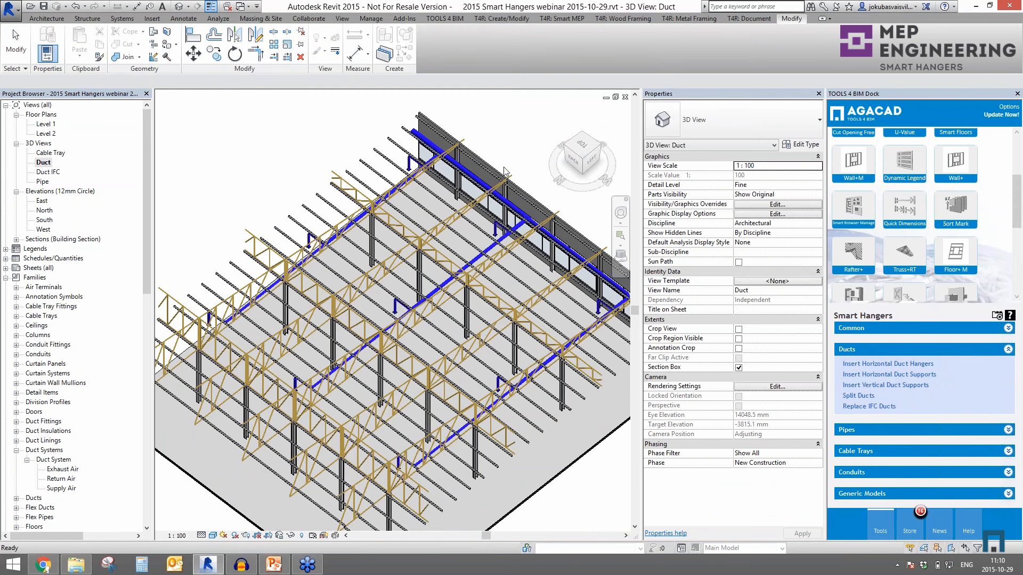
scroll(496, 173, up, 5)
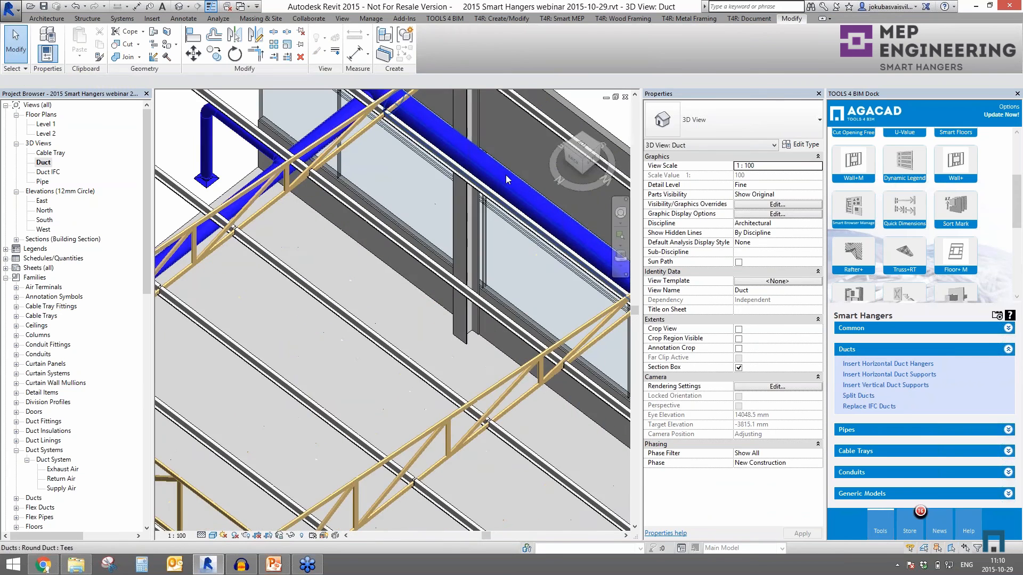
scroll(501, 176, down, 5)
middle_drag(500, 277, 504, 240)
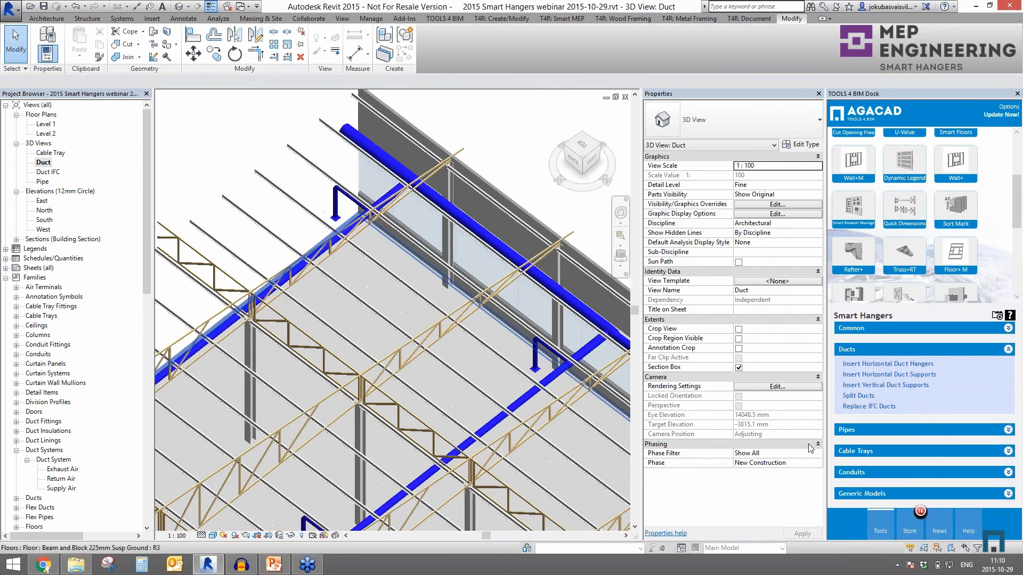
click(874, 364)
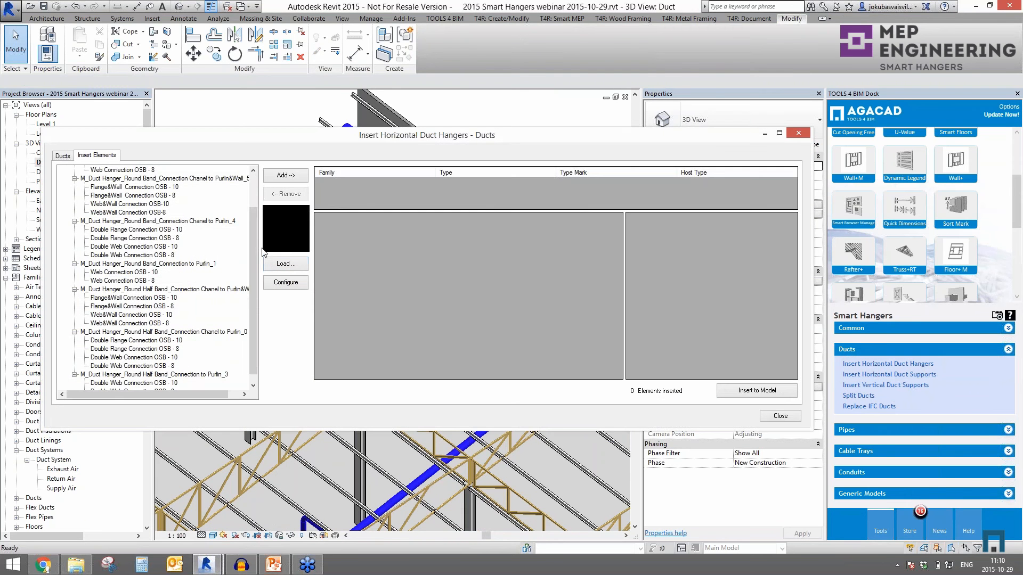
scroll(256, 240, up, 3)
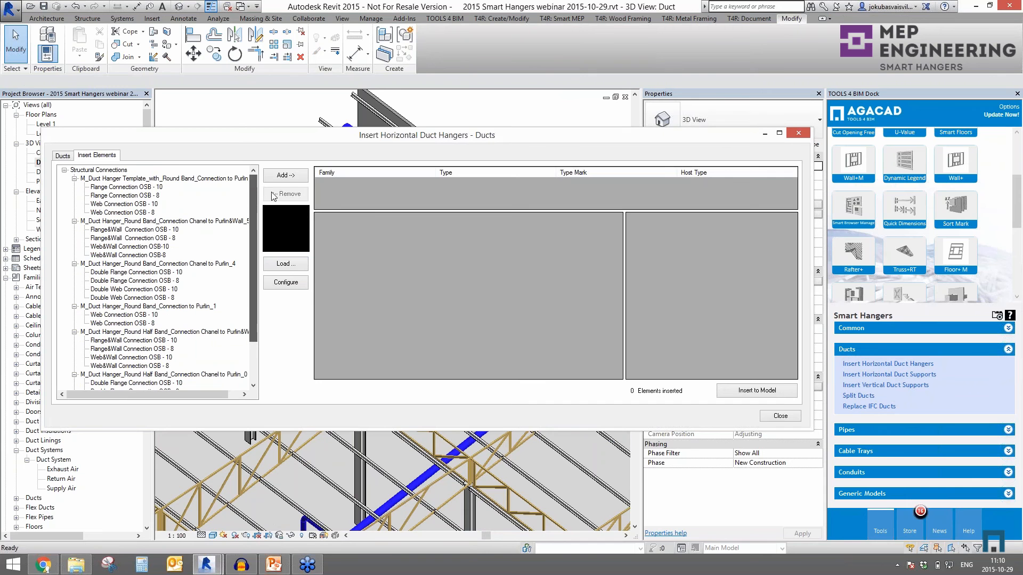
click(127, 187)
click(136, 232)
click(131, 195)
click(135, 188)
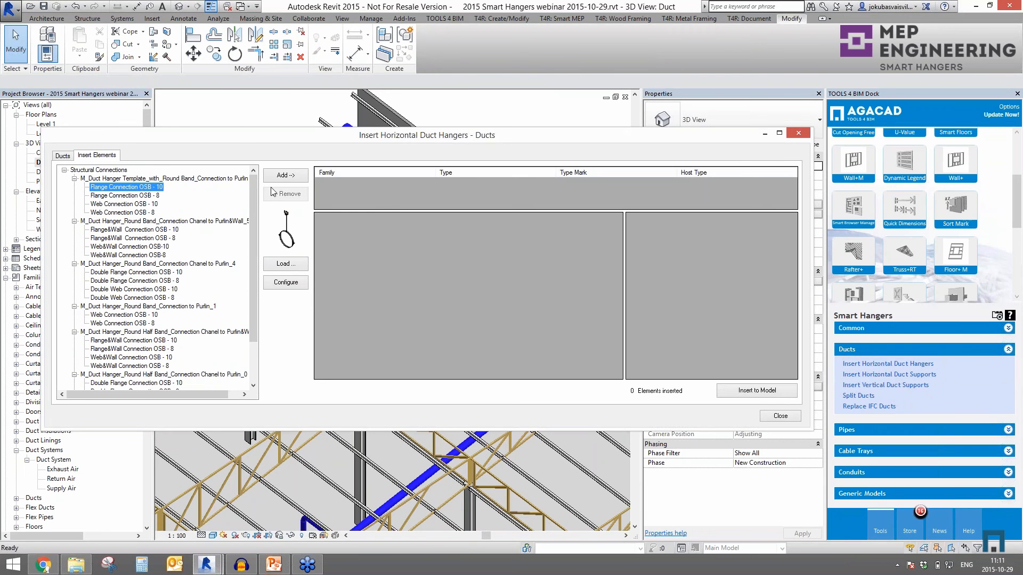
click(283, 177)
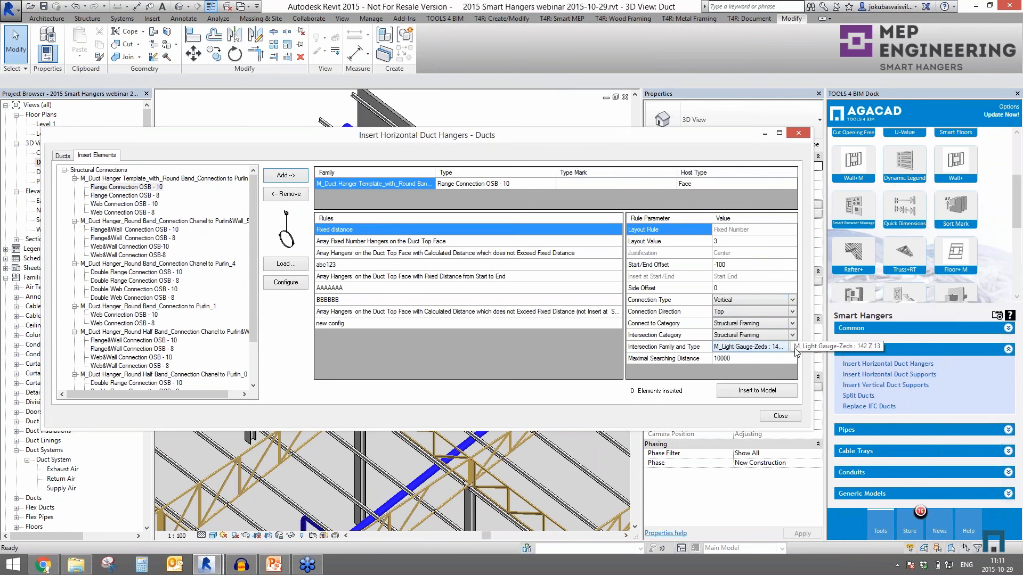
Insert the horizontal duct hangers into the model and inspect their connection to the purlins up close.
click(757, 392)
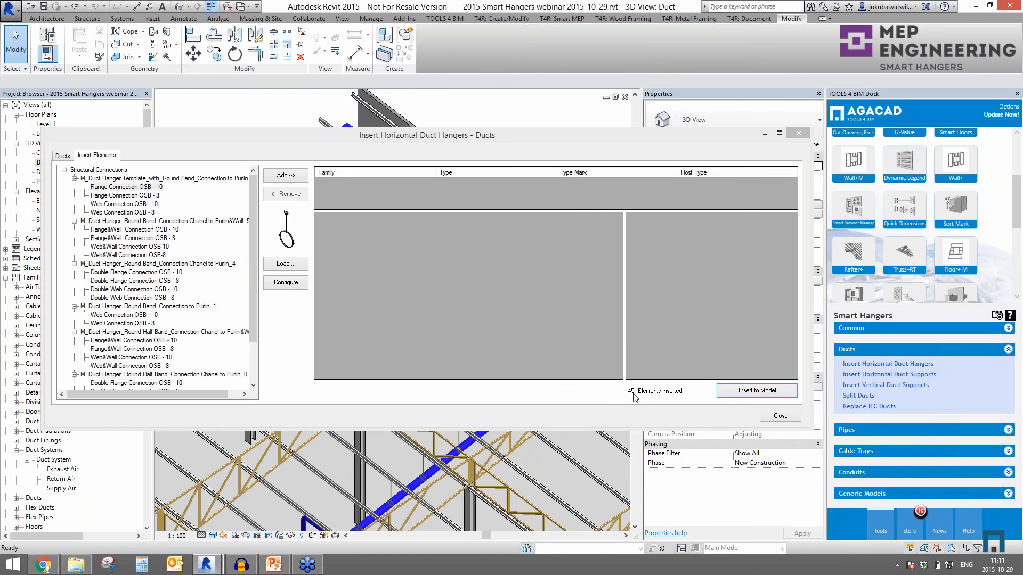
click(770, 417)
scroll(499, 350, up, 4)
scroll(499, 349, down, 2)
shift+middle_drag(479, 469, 531, 344)
scroll(530, 344, up, 3)
scroll(563, 325, up, 5)
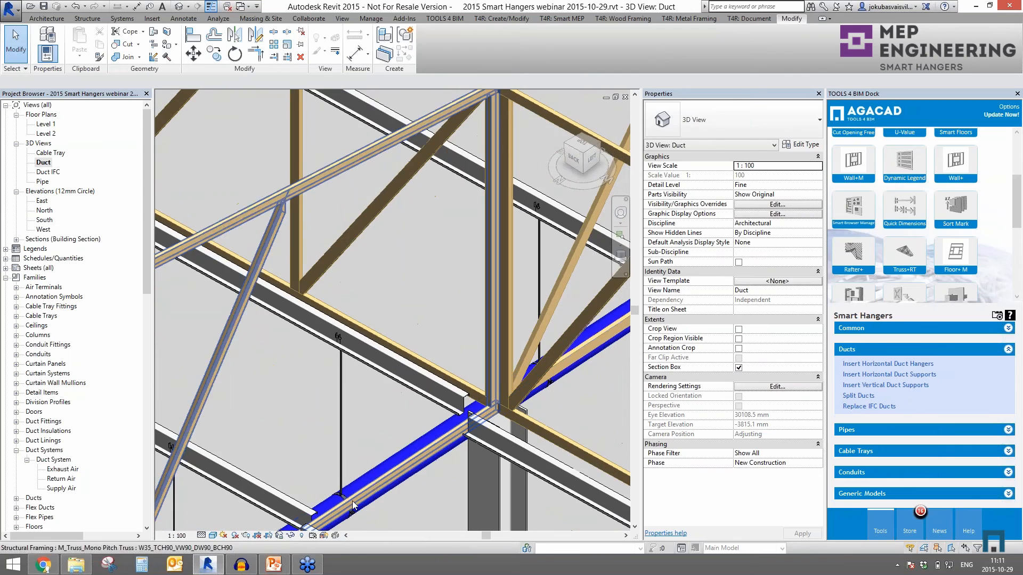
Inspect the inserted round band hangers along the branch ducts from several angles.
scroll(450, 404, down, 5)
middle_drag(494, 395, 295, 502)
middle_drag(542, 372, 505, 391)
scroll(473, 354, down, 2)
shift+middle_drag(473, 355, 453, 411)
scroll(429, 282, up, 2)
scroll(430, 278, down, 1)
scroll(424, 247, up, 2)
middle_drag(424, 247, 561, 146)
middle_drag(320, 373, 571, 167)
middle_drag(314, 373, 526, 227)
scroll(341, 386, up, 3)
Compare the diameters of the narrower duct segment, its hanger and the wider segment beyond the tee.
click(329, 394)
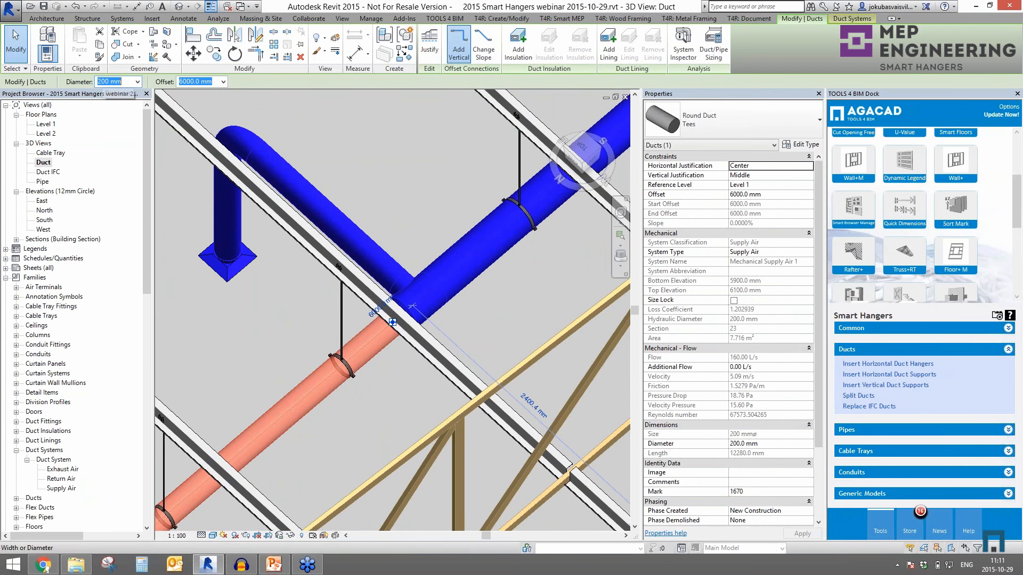
click(341, 343)
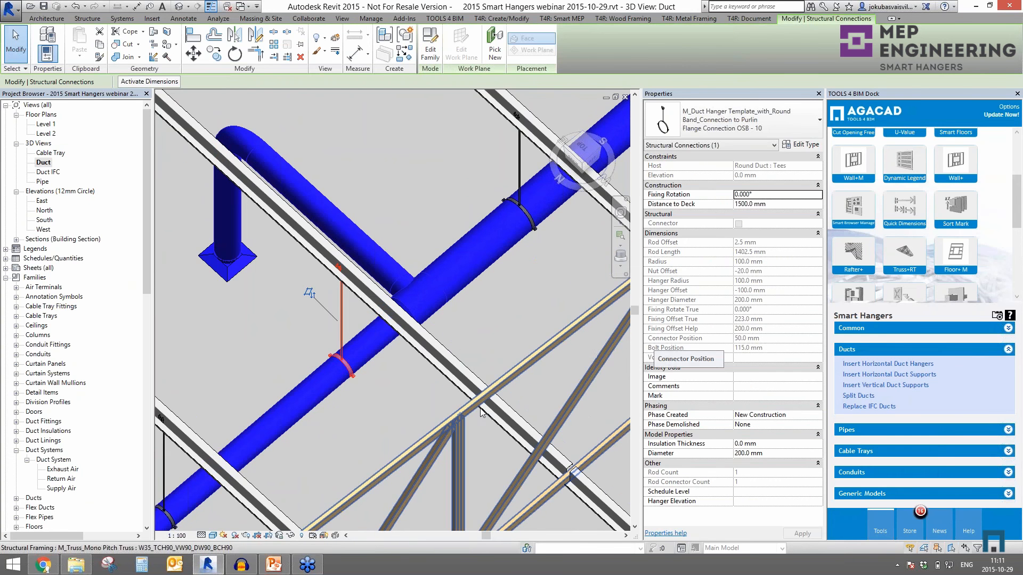
scroll(314, 367, up, 2)
scroll(467, 359, down, 3)
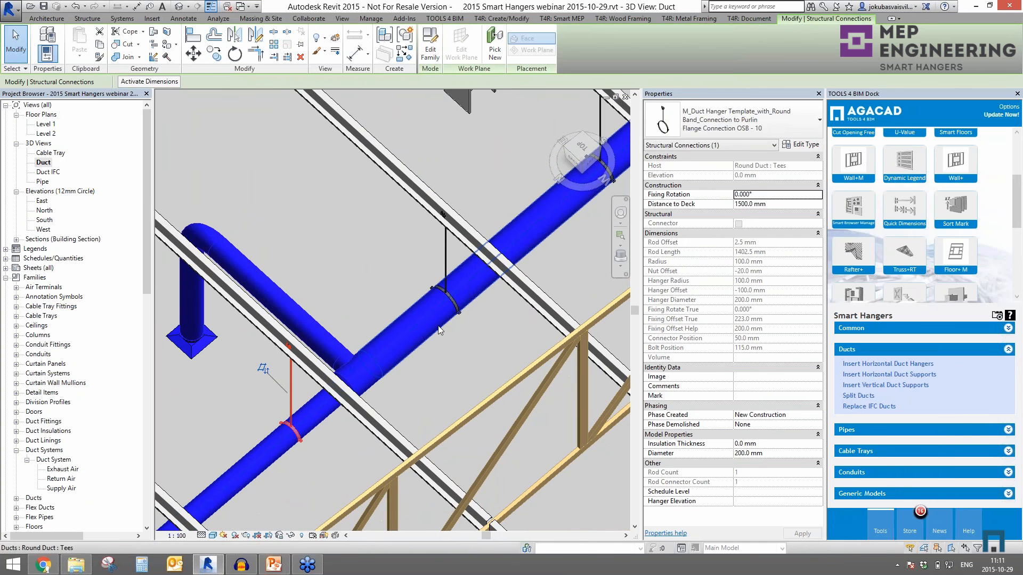
click(369, 362)
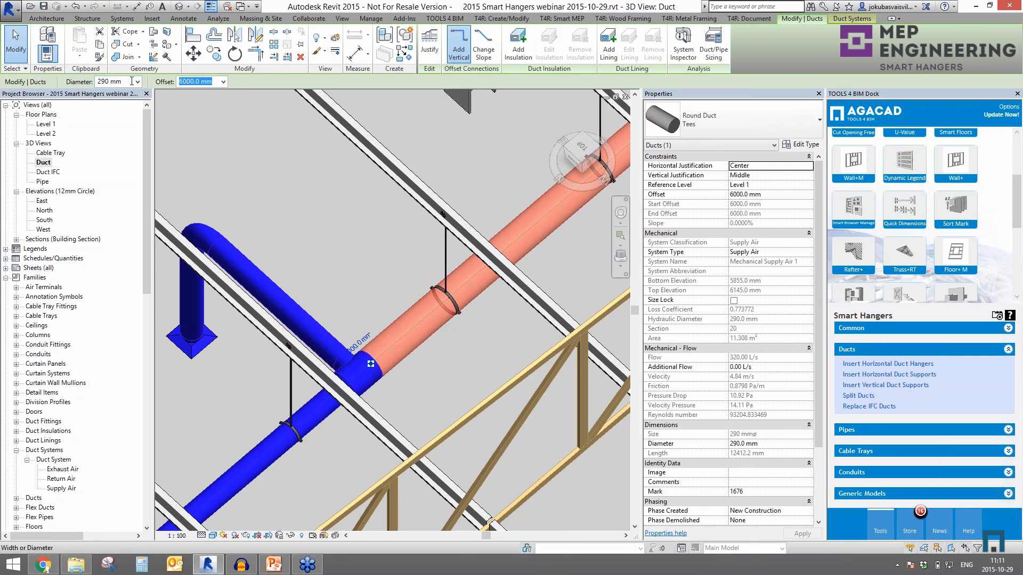
scroll(438, 308, up, 2)
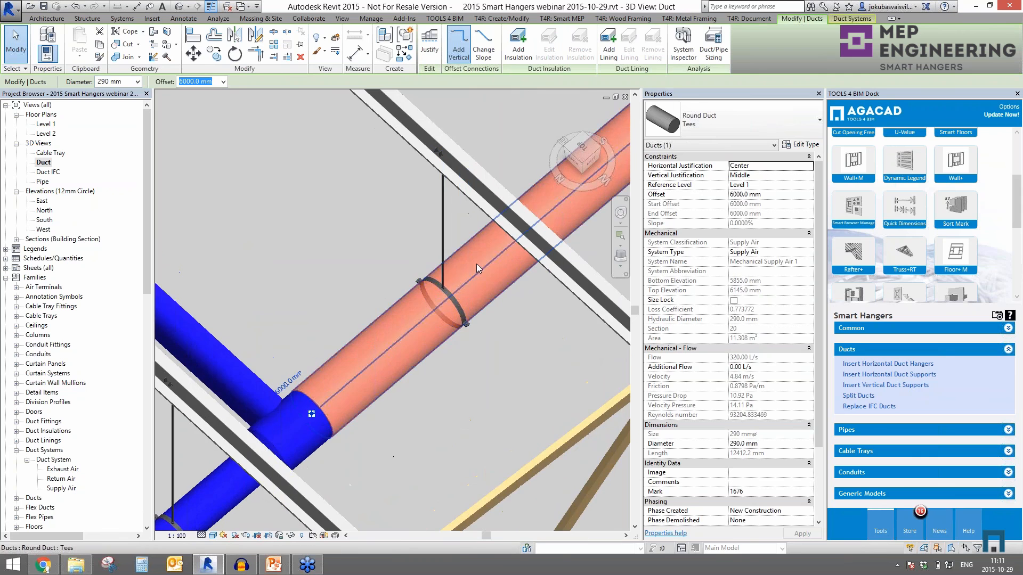
scroll(453, 319, down, 5)
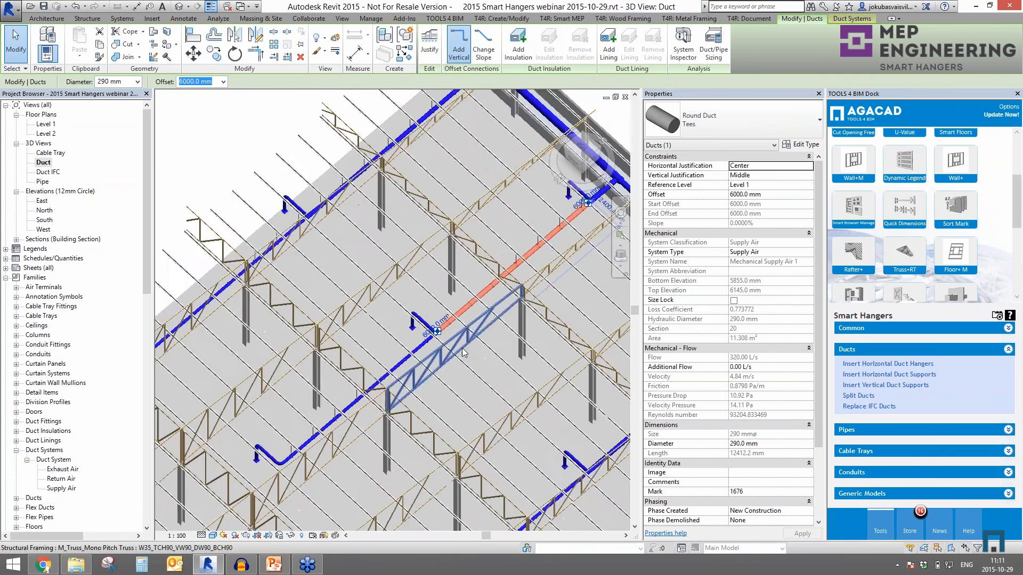
Select the three segments of the main supply duct running along the wall.
shift+middle_drag(481, 363, 432, 336)
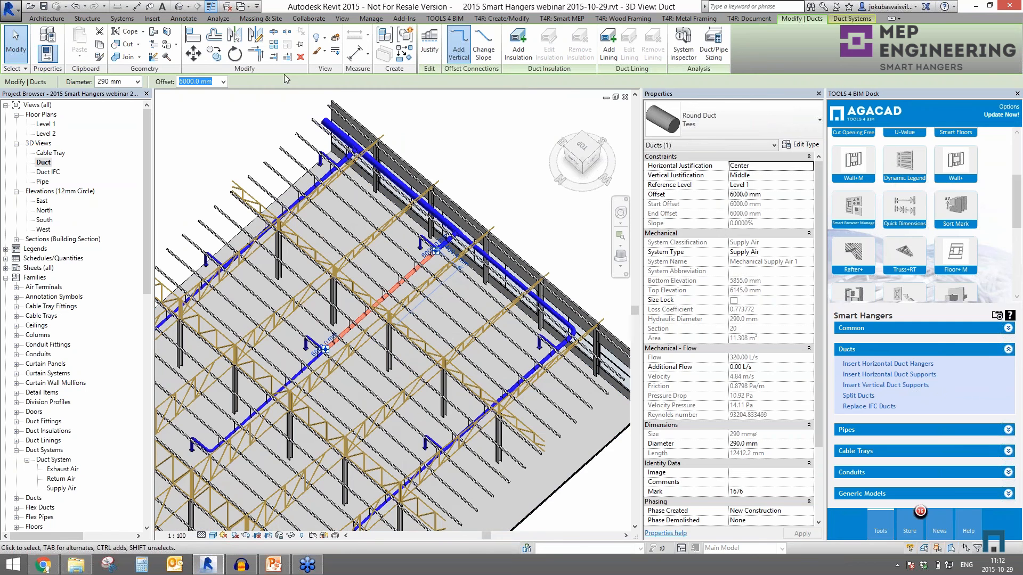
scroll(329, 123, up, 2)
click(351, 150)
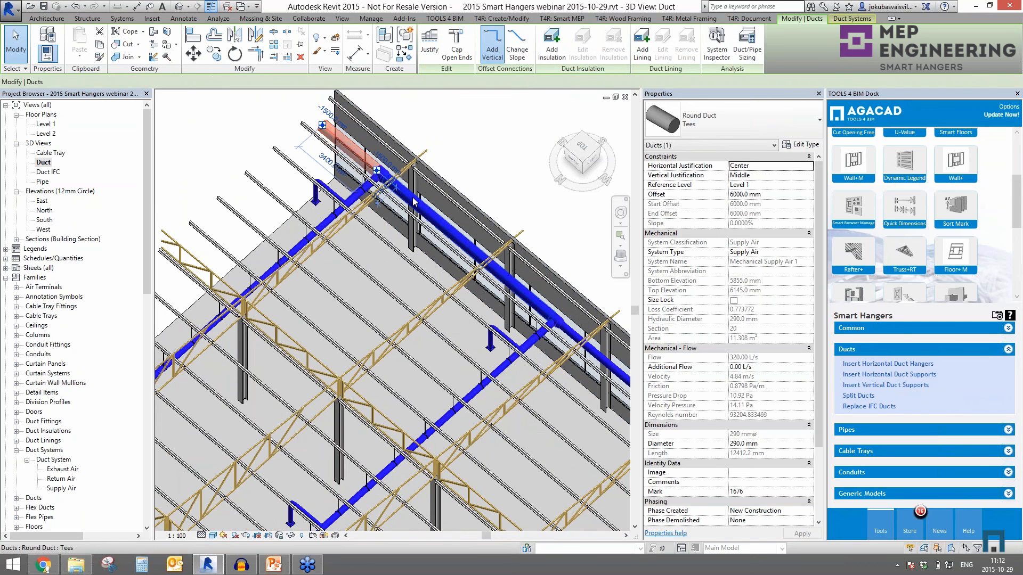
ctrl+click(475, 257)
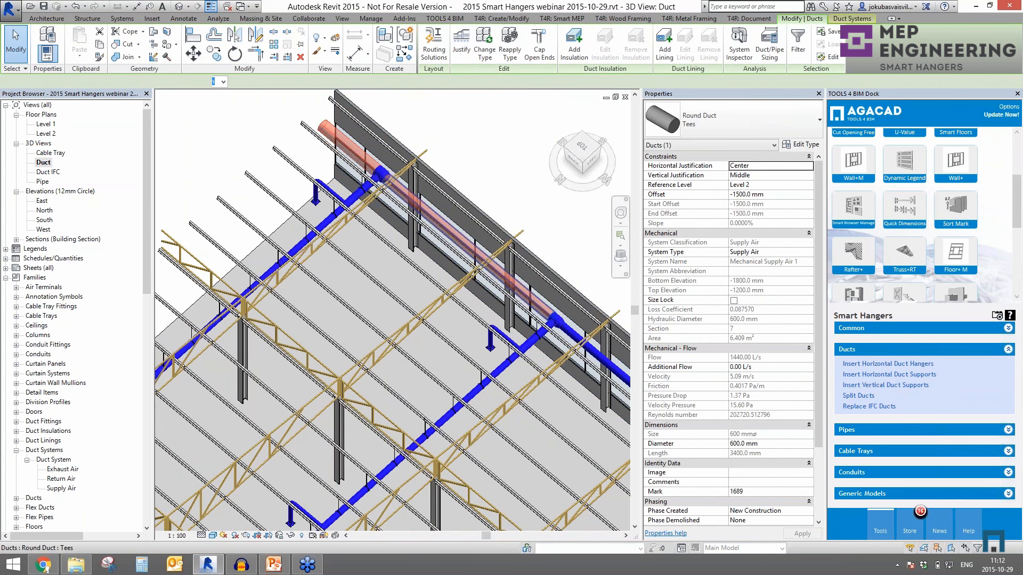
middle_drag(496, 304, 325, 212)
ctrl+click(592, 411)
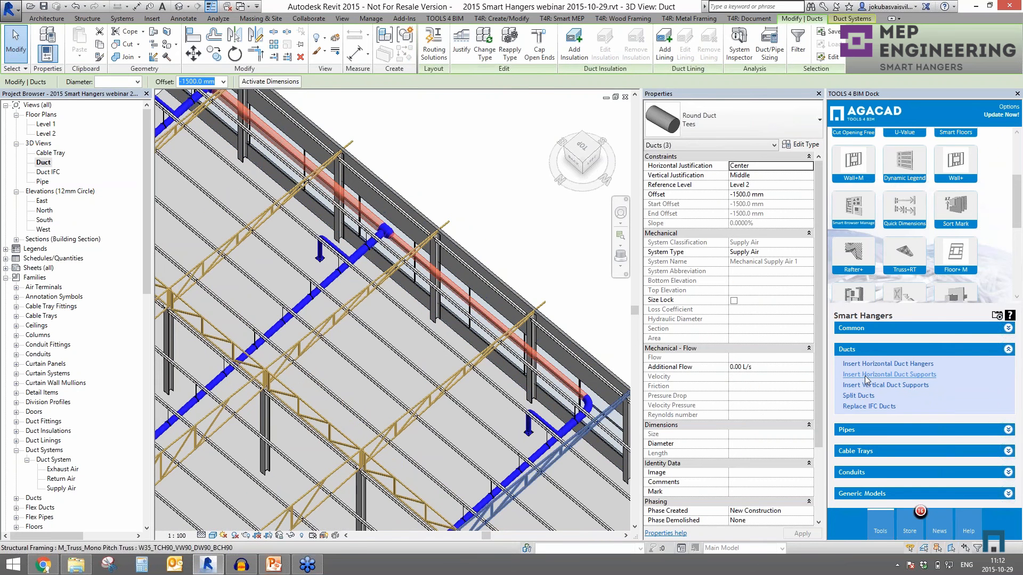
Add Wall Connection OSB - 10 of M_Duct Hanger_Round Band_Connection Chanel to Wall_2 as the horizontal duct support.
click(866, 376)
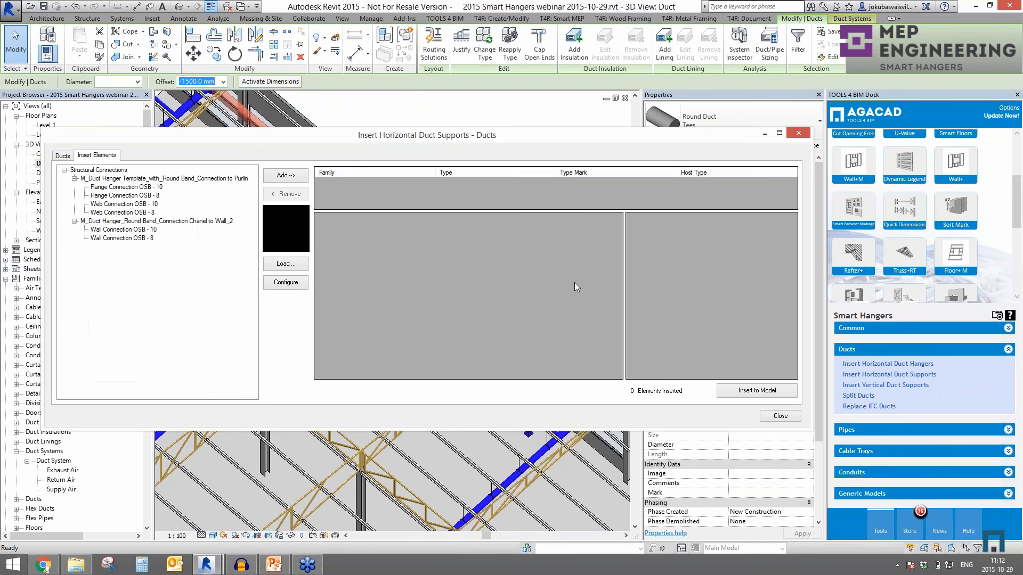
click(112, 229)
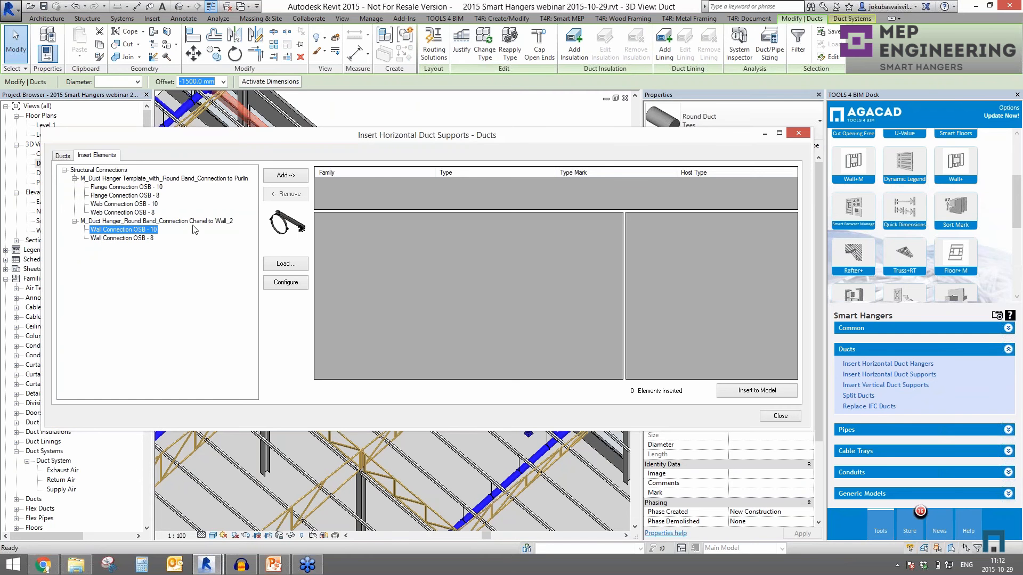
click(278, 180)
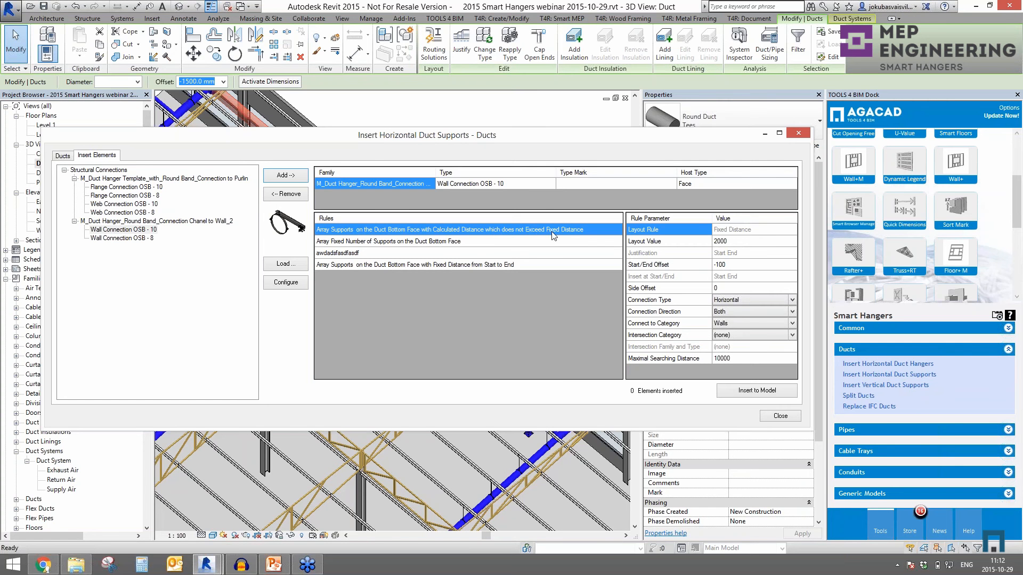
Review the support rule's layout value and its options for connection type, connection direction and connect-to category.
click(736, 242)
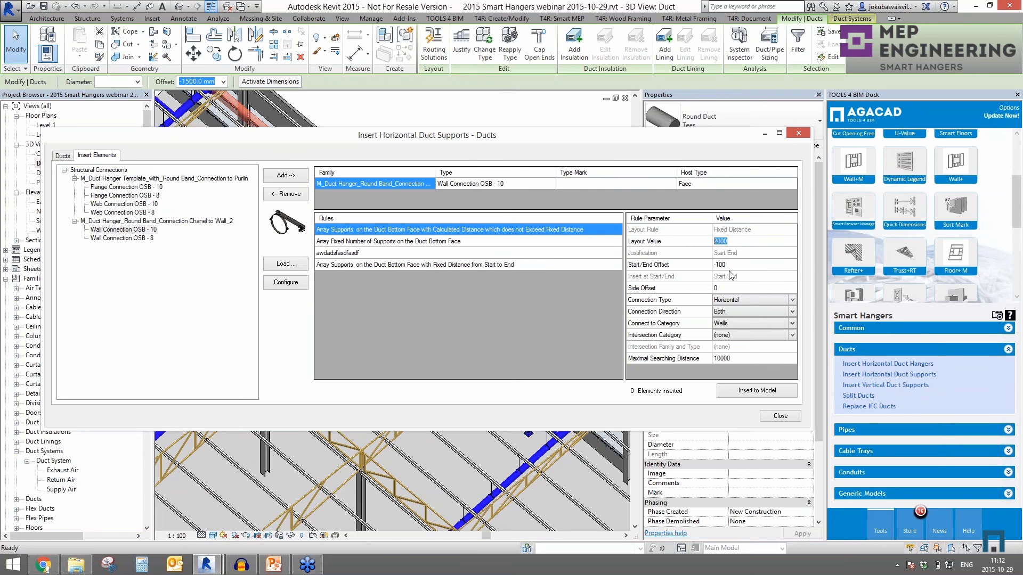
click(793, 299)
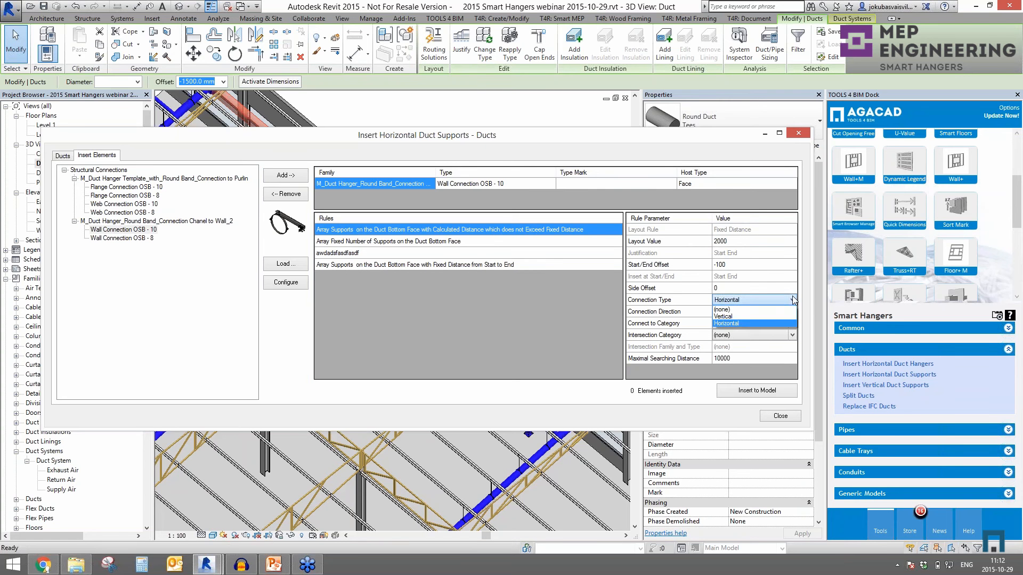
click(740, 323)
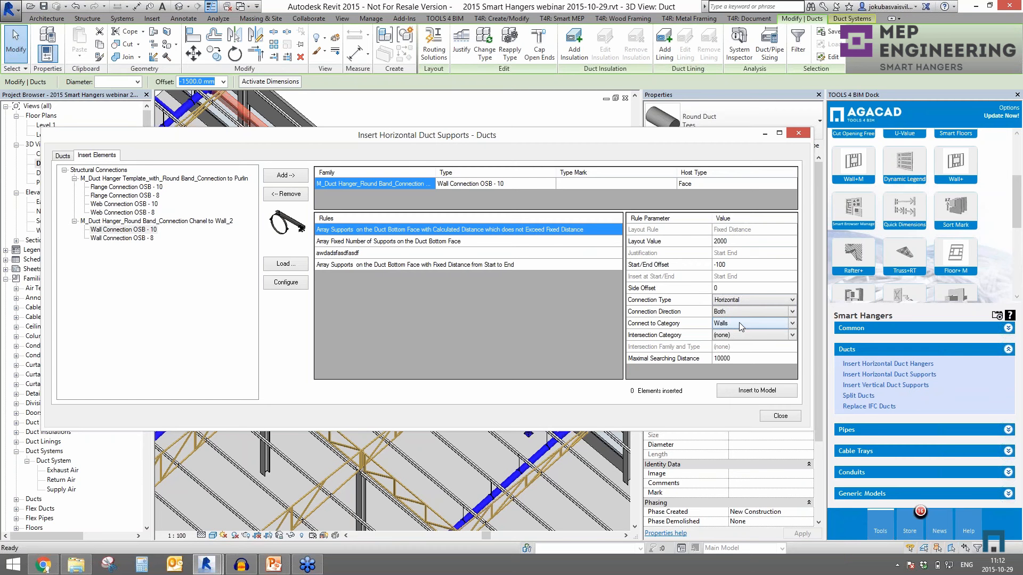
mouse_move(654, 313)
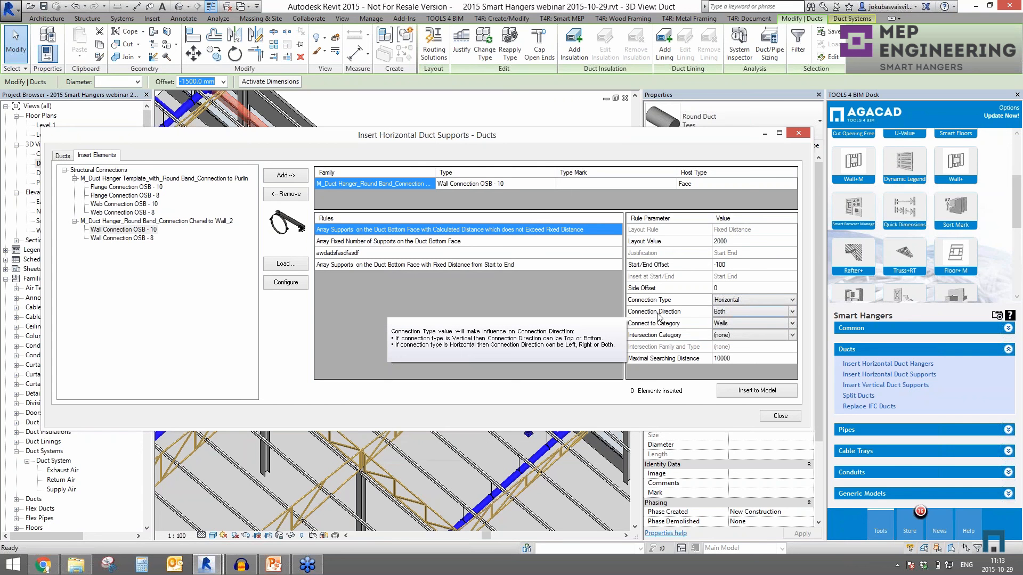
click(753, 313)
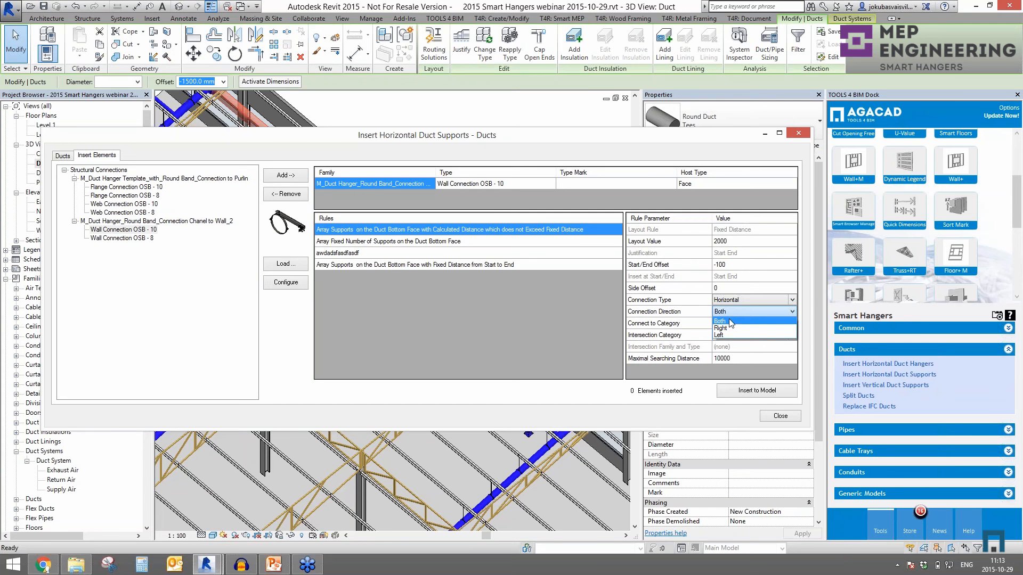
click(731, 322)
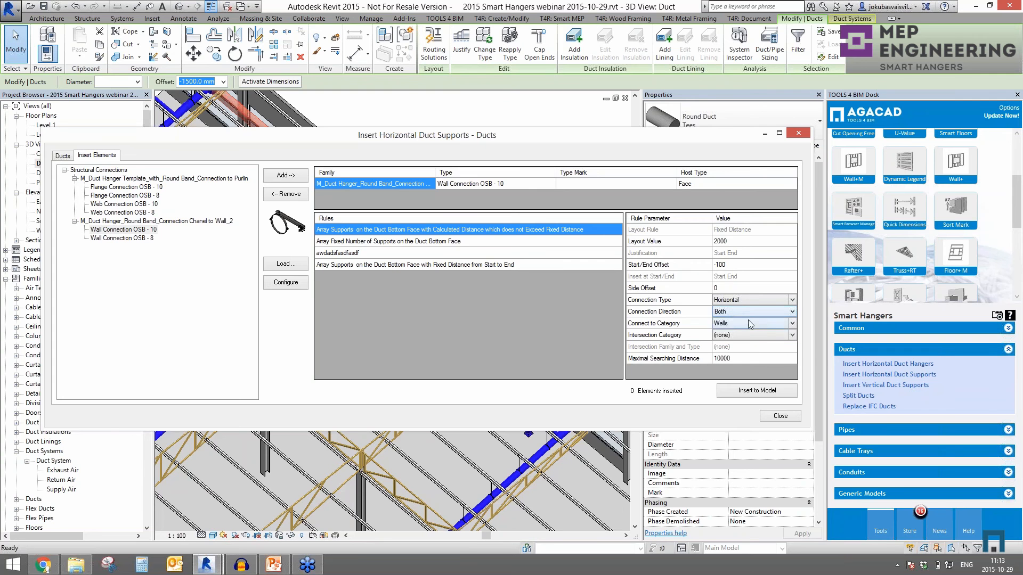
click(749, 324)
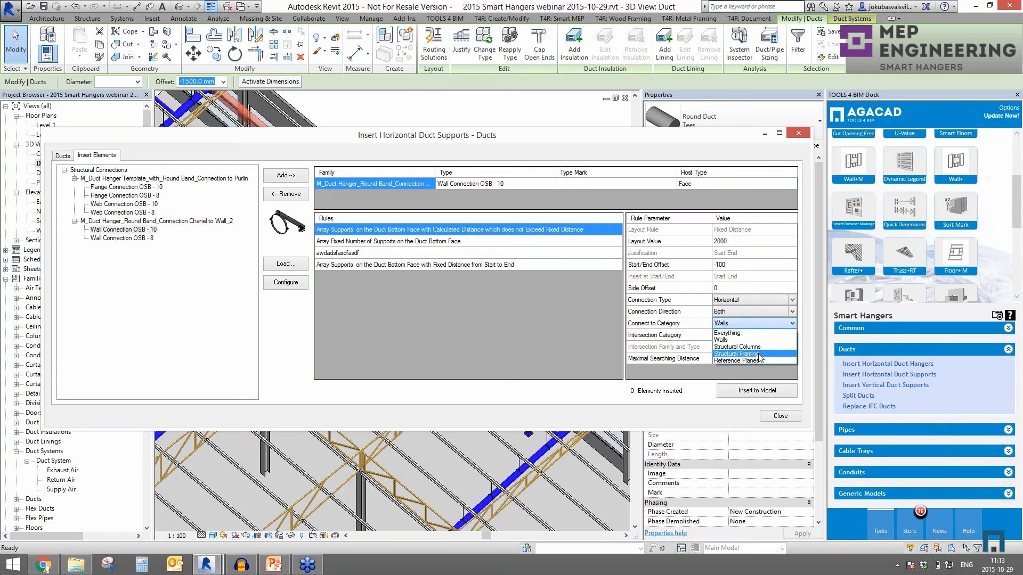
click(723, 341)
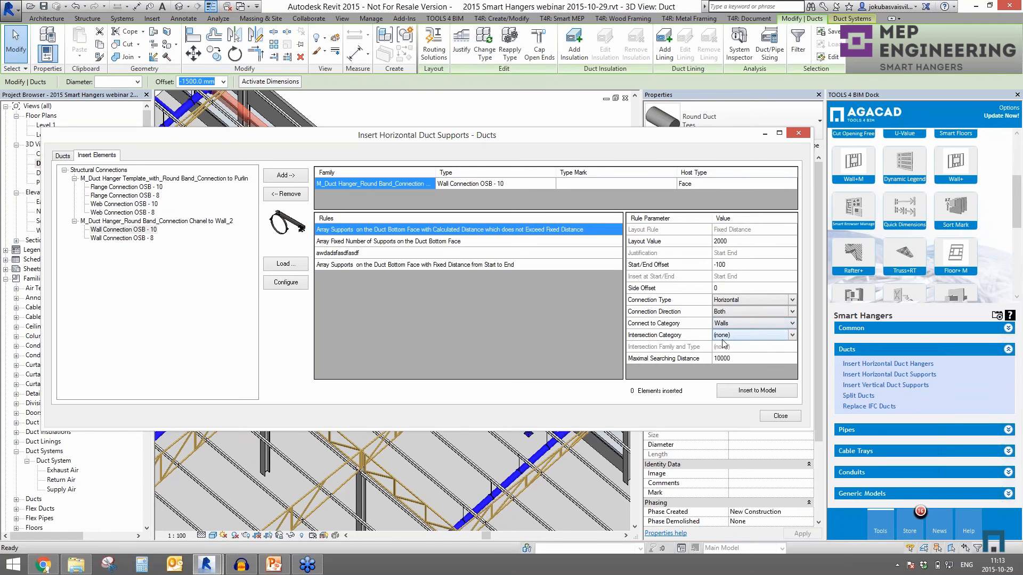
Insert the configured wall supports on the selected main duct segments into the model and finish the insertion.
click(752, 392)
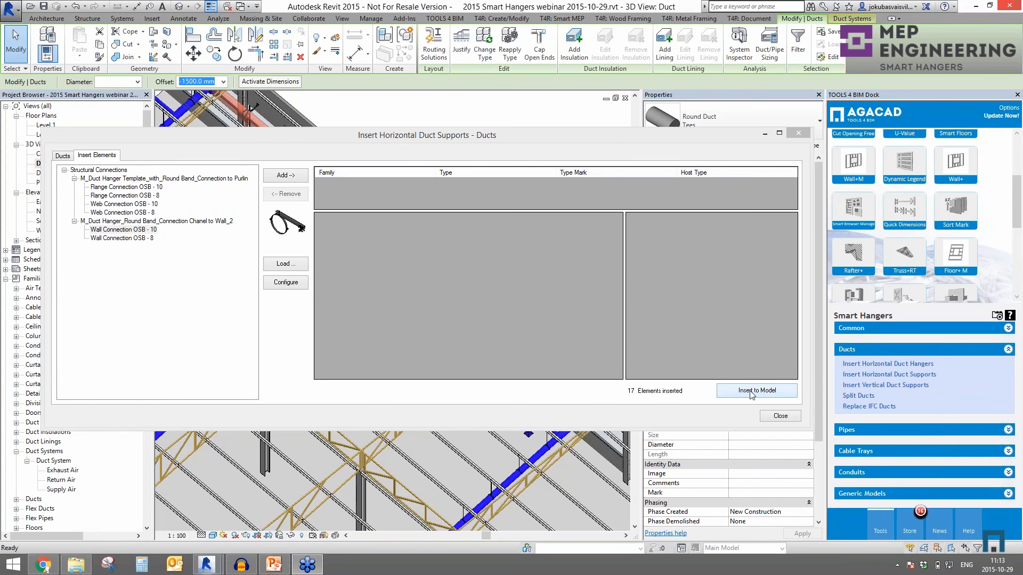
click(784, 418)
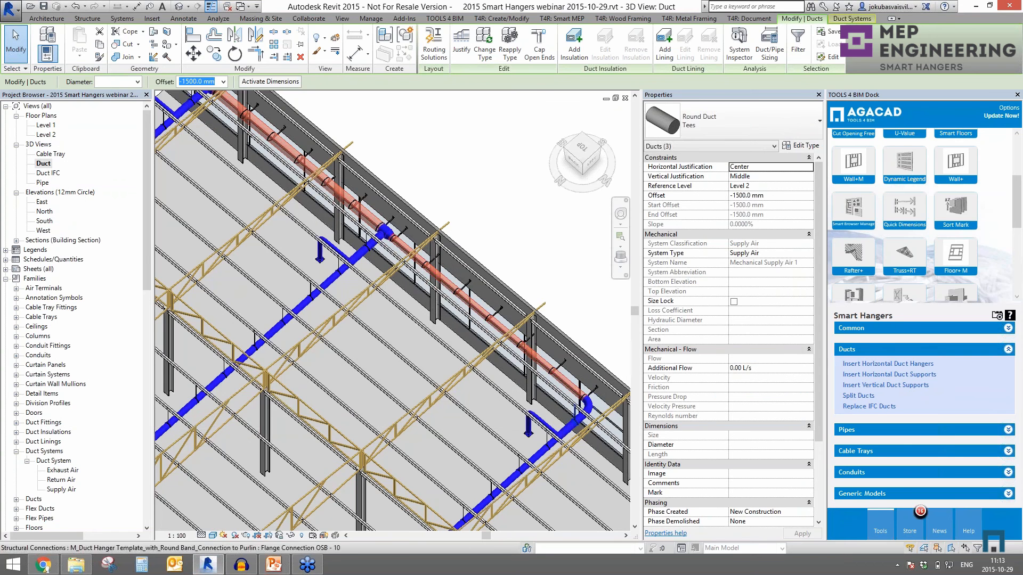
Examine the inserted round band supports and their wall connections along the main duct, from the elbow to the column.
scroll(586, 411, up, 4)
middle_drag(586, 411, 449, 423)
scroll(508, 421, up, 3)
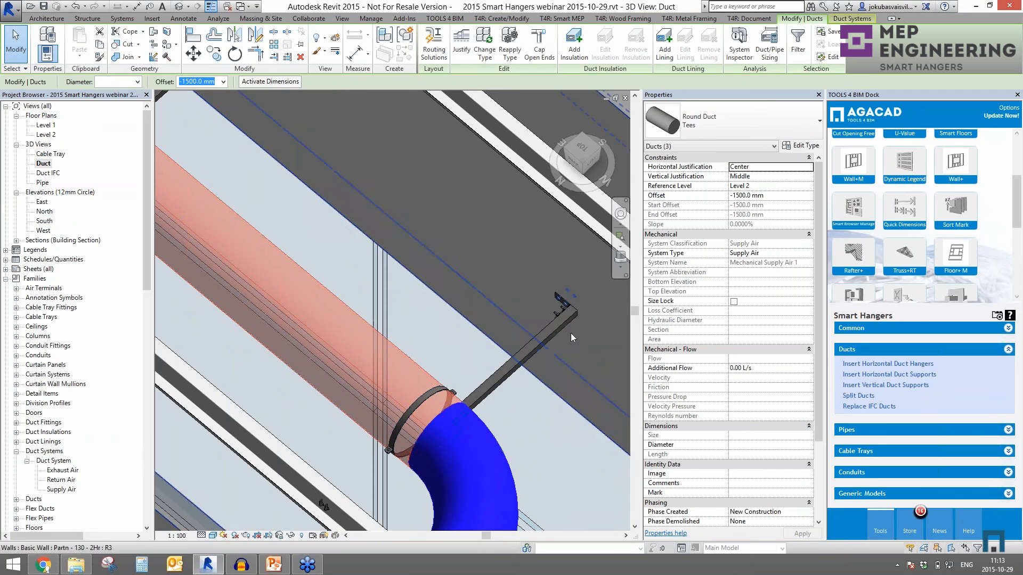
scroll(568, 322, down, 4)
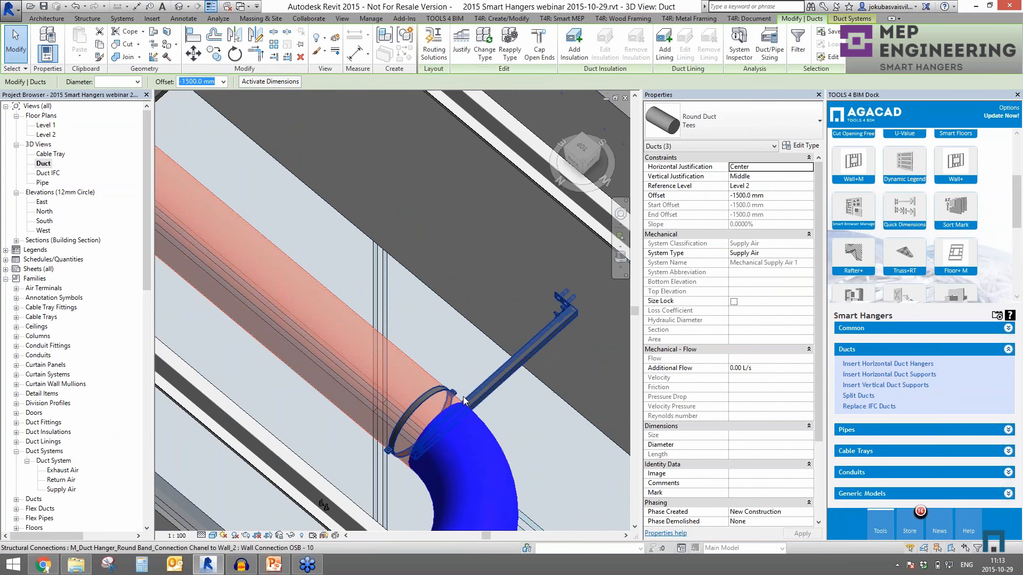
middle_drag(298, 263, 406, 394)
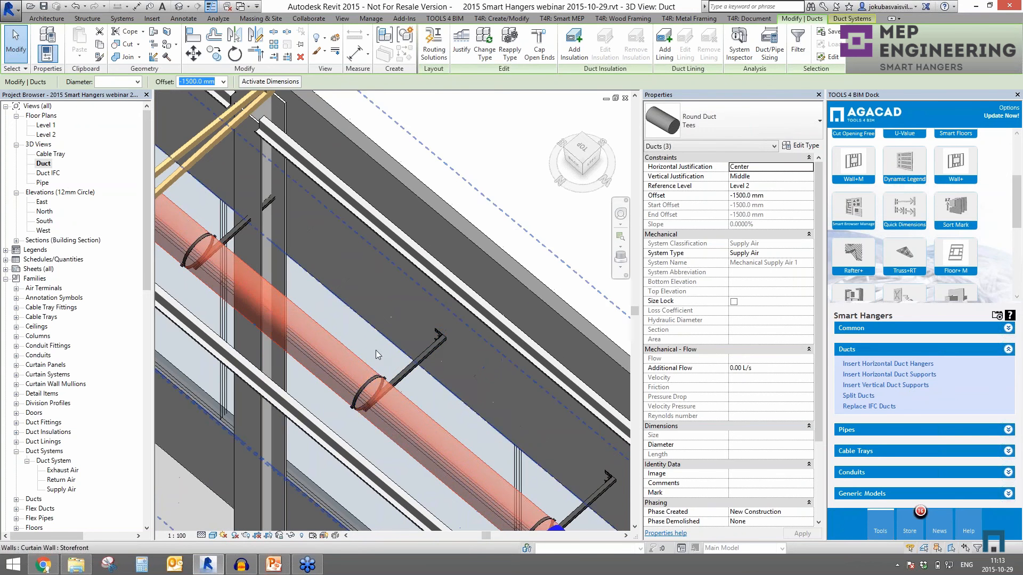
scroll(406, 394, down, 3)
scroll(320, 325, up, 2)
middle_drag(319, 326, 405, 375)
scroll(341, 368, down, 3)
scroll(447, 469, up, 3)
middle_drag(341, 368, 373, 325)
scroll(444, 417, down, 2)
scroll(447, 359, up, 3)
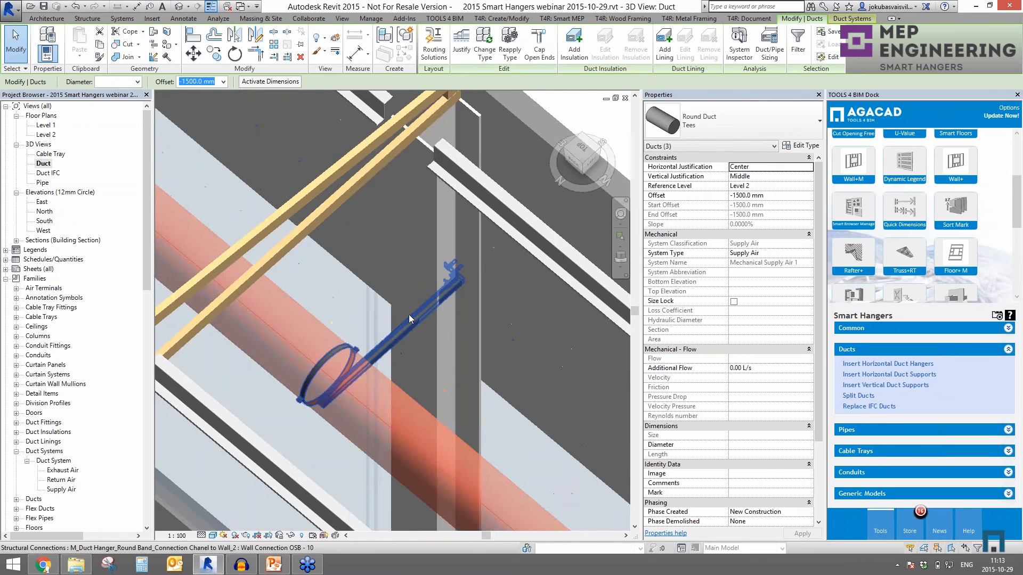
Attach the duct support beside the column to the wall with Attach Hangers/Supports to Wall.
click(395, 339)
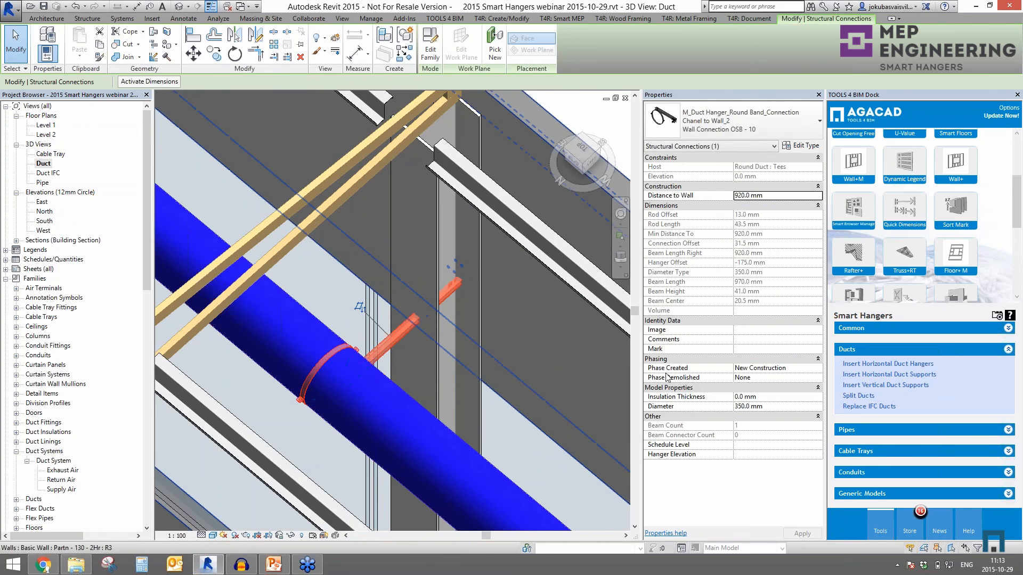
click(851, 328)
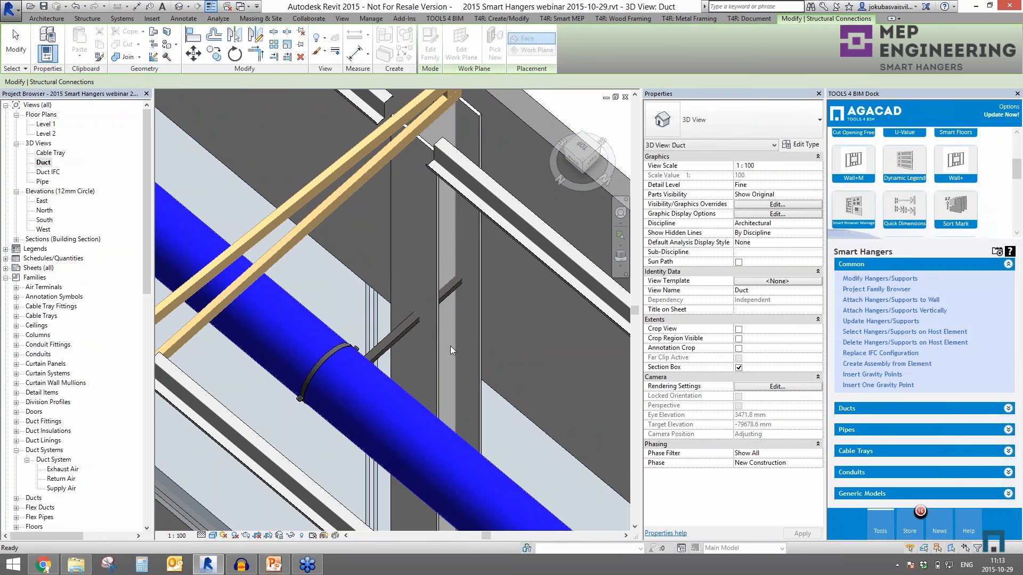
click(903, 303)
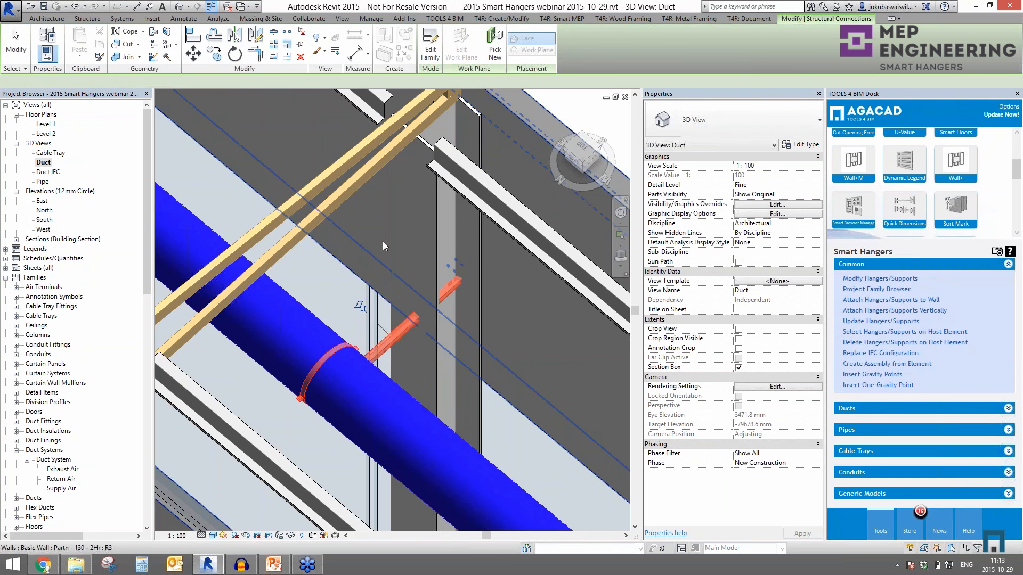
click(437, 250)
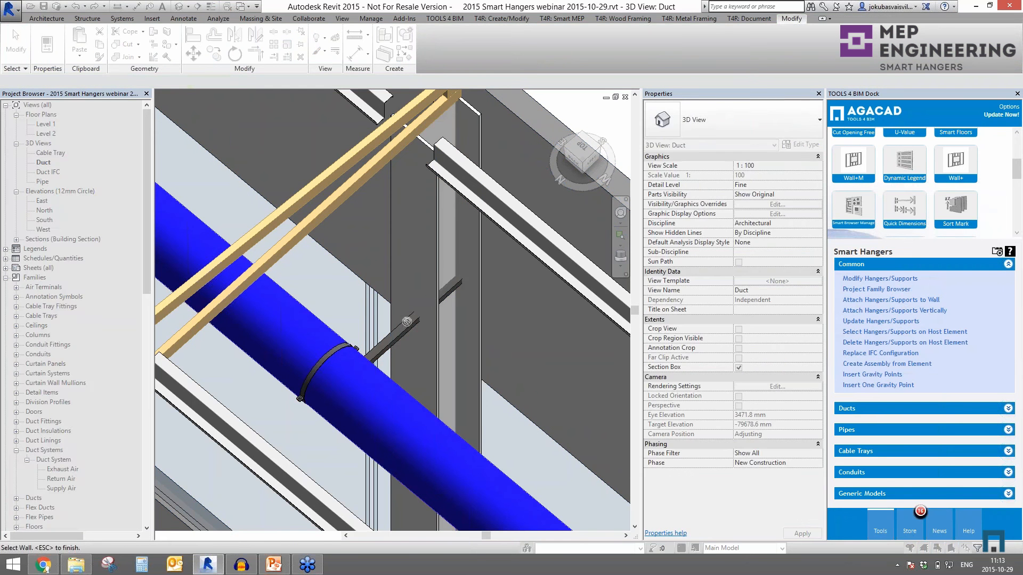
click(394, 329)
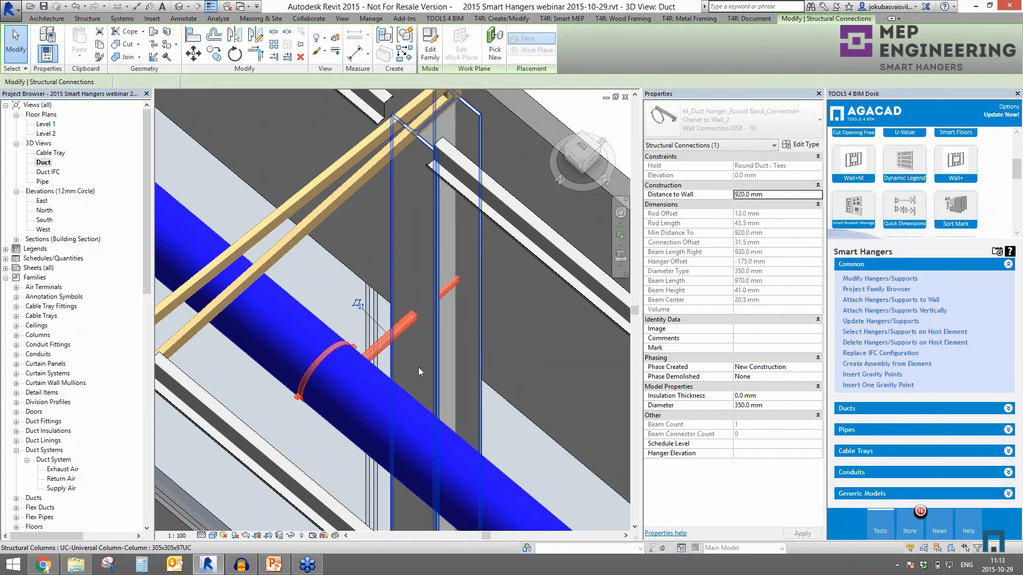
Nudge the selected wall support along the duct, away from the column, in three small moves.
key(Left)
key(Left)
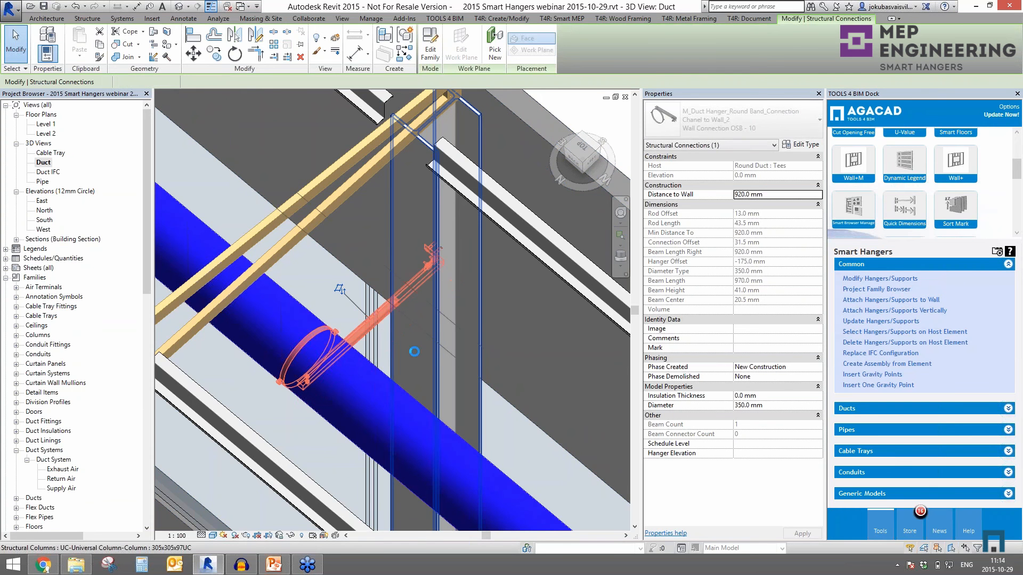
shift+middle_drag(415, 363, 602, 381)
key(Left)
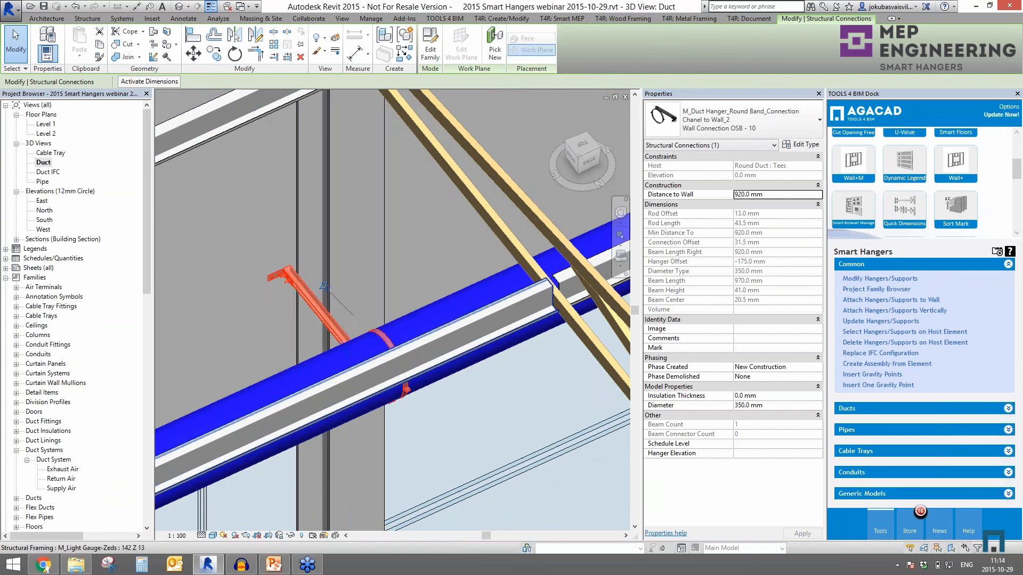
Inspect the wall supports on both sides of the tee and compare the diameters of the wider and narrower duct segments.
scroll(398, 369, down, 5)
shift+middle_drag(398, 369, 352, 346)
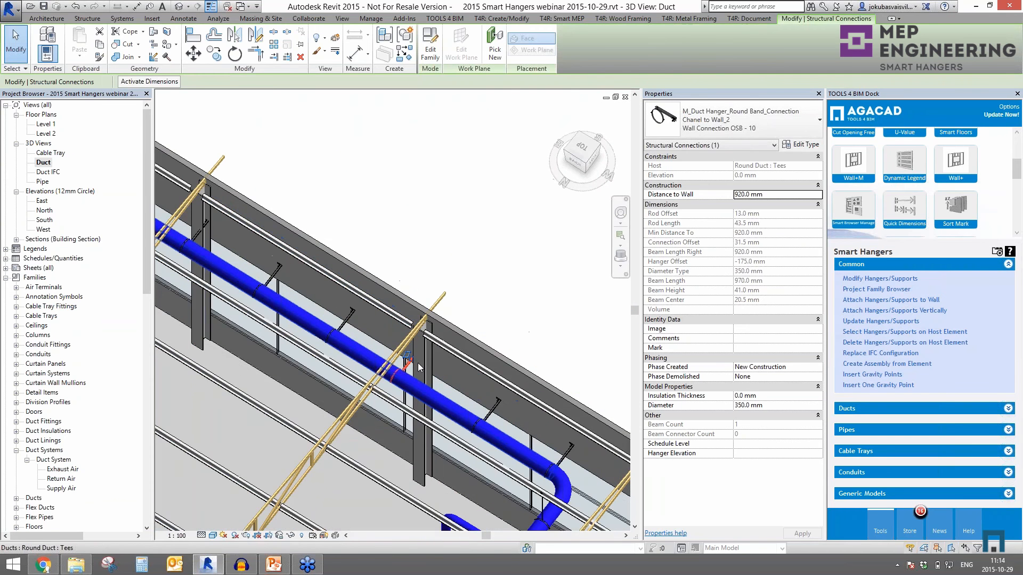
middle_drag(213, 218, 293, 275)
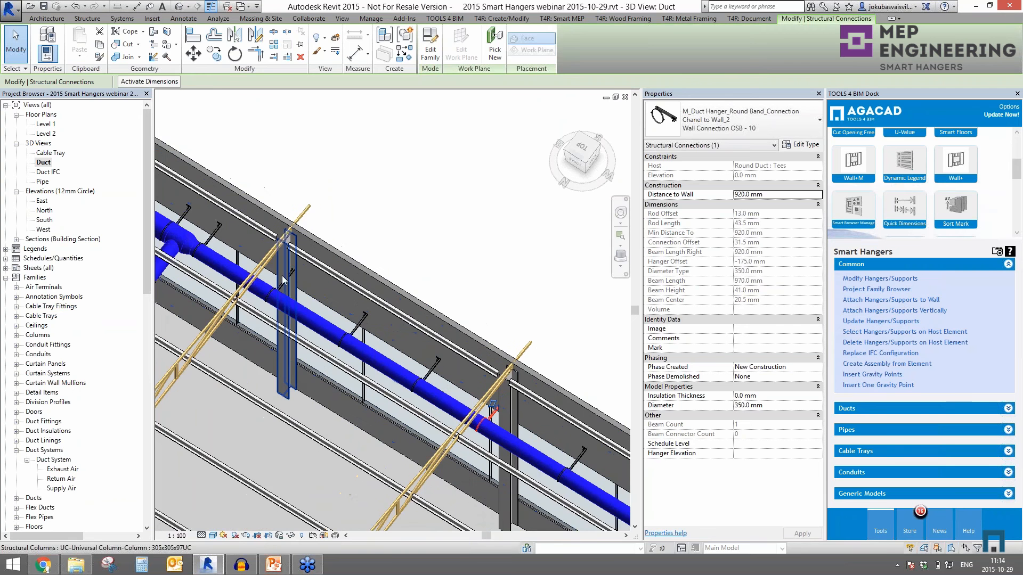
scroll(279, 292, up, 4)
scroll(273, 305, down, 5)
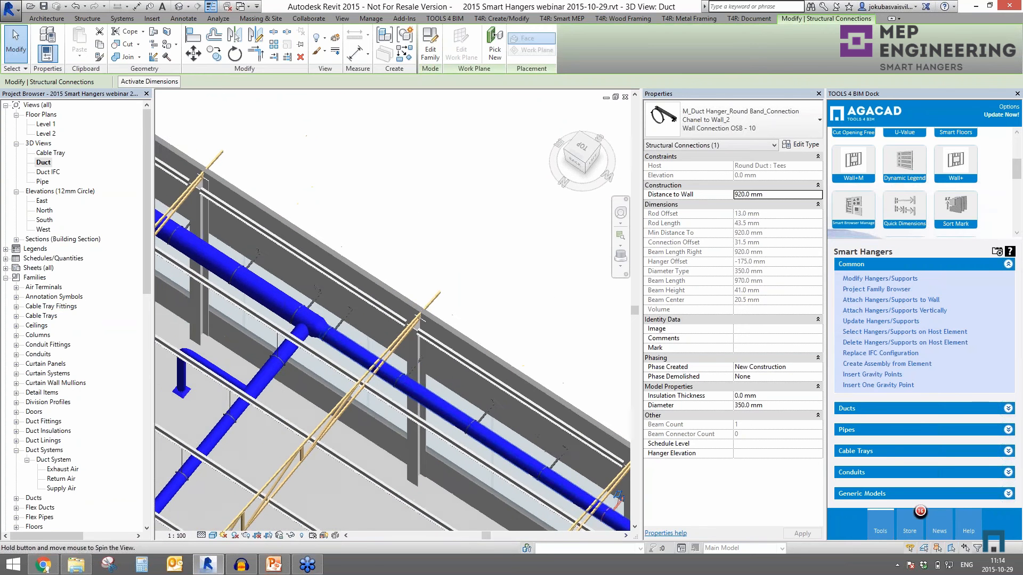
scroll(344, 339, up, 3)
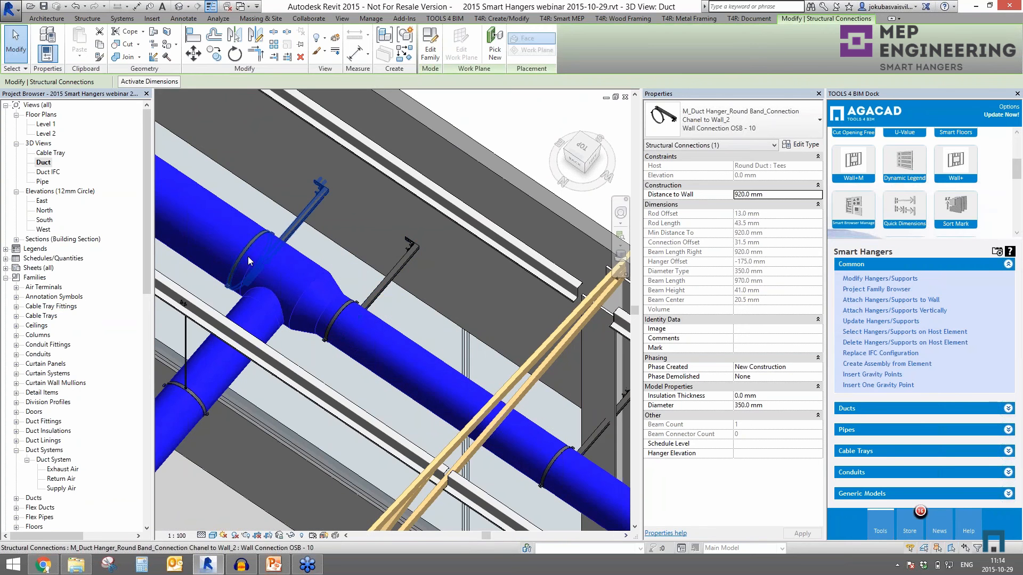
scroll(239, 245, up, 4)
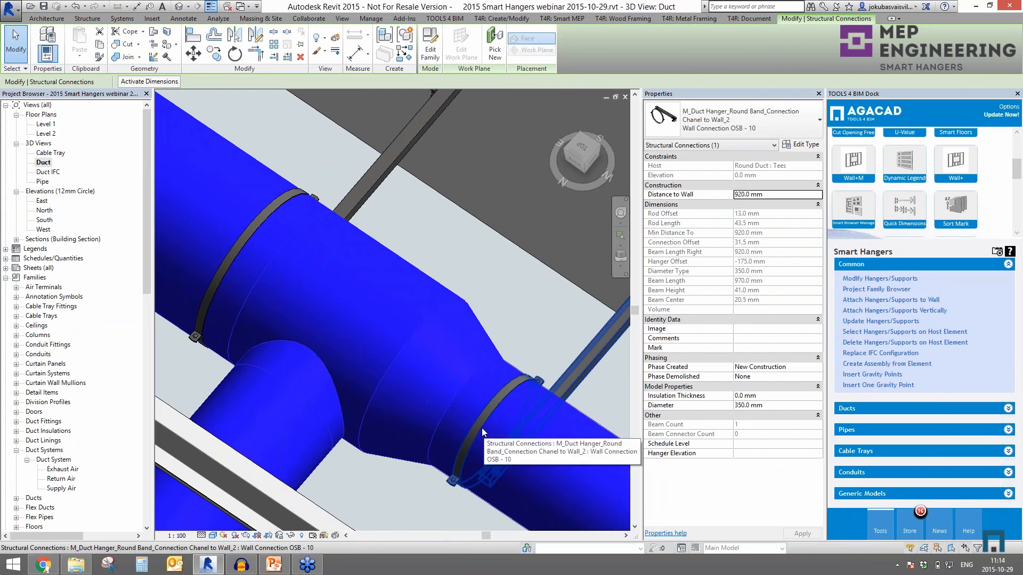
click(264, 172)
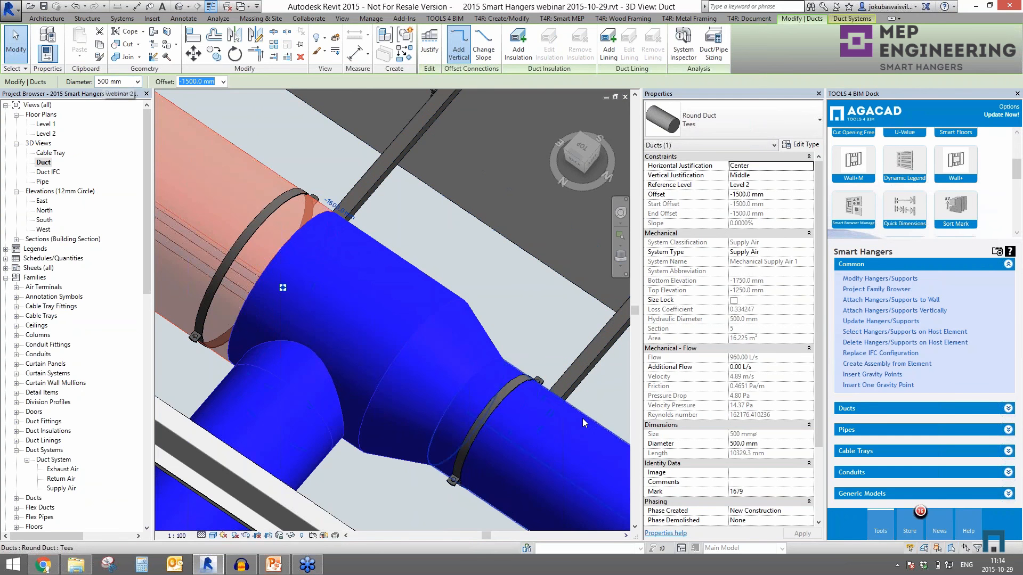
click(467, 412)
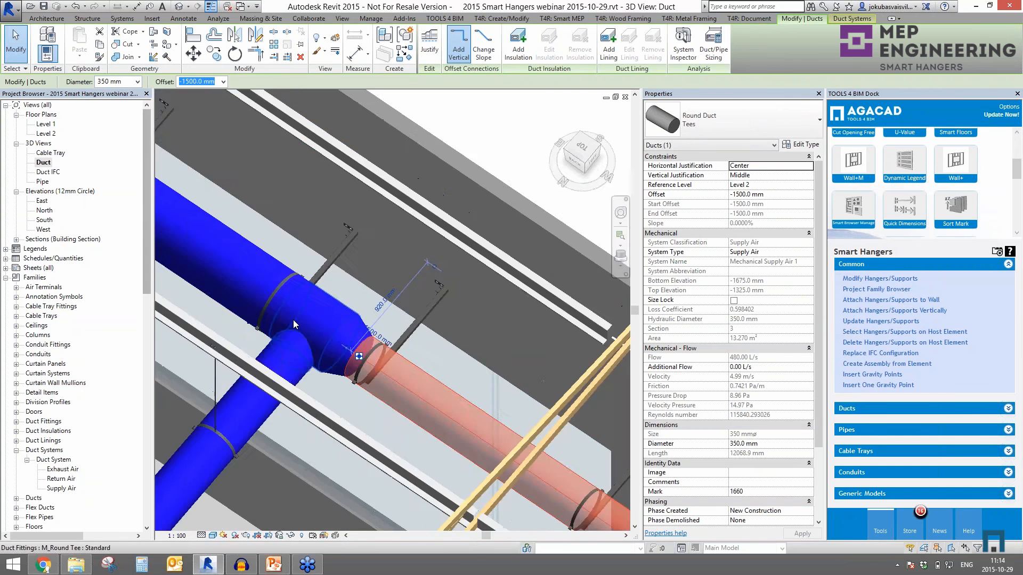
Review the distribution of wall supports along the full run of the main duct.
scroll(293, 320, down, 1)
middle_drag(293, 320, 573, 421)
scroll(420, 321, down, 1)
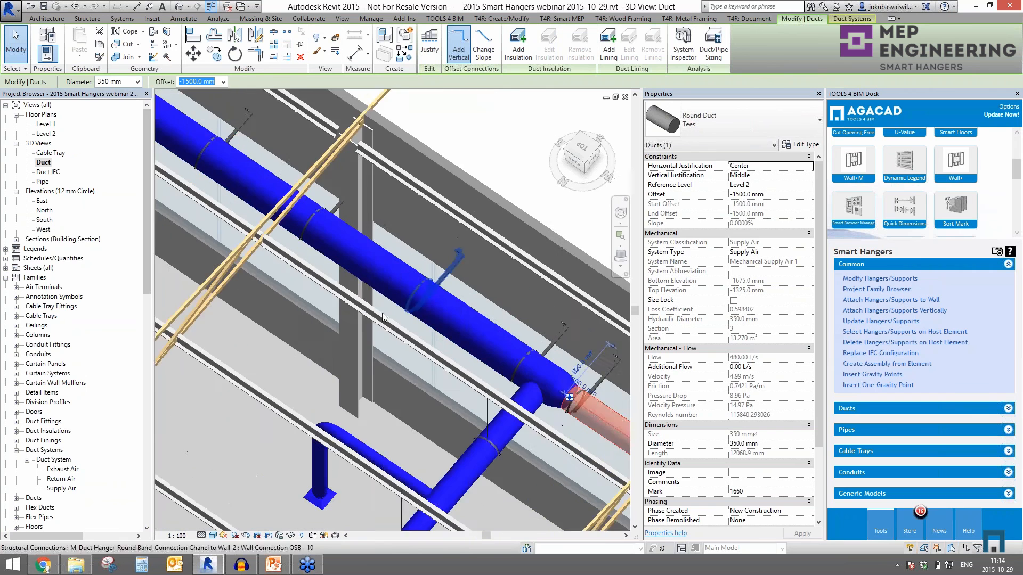
middle_drag(341, 320, 533, 464)
scroll(568, 463, down, 1)
middle_drag(368, 314, 370, 251)
scroll(446, 364, down, 2)
scroll(384, 303, down, 2)
middle_drag(519, 368, 333, 283)
shift+middle_drag(333, 283, 296, 279)
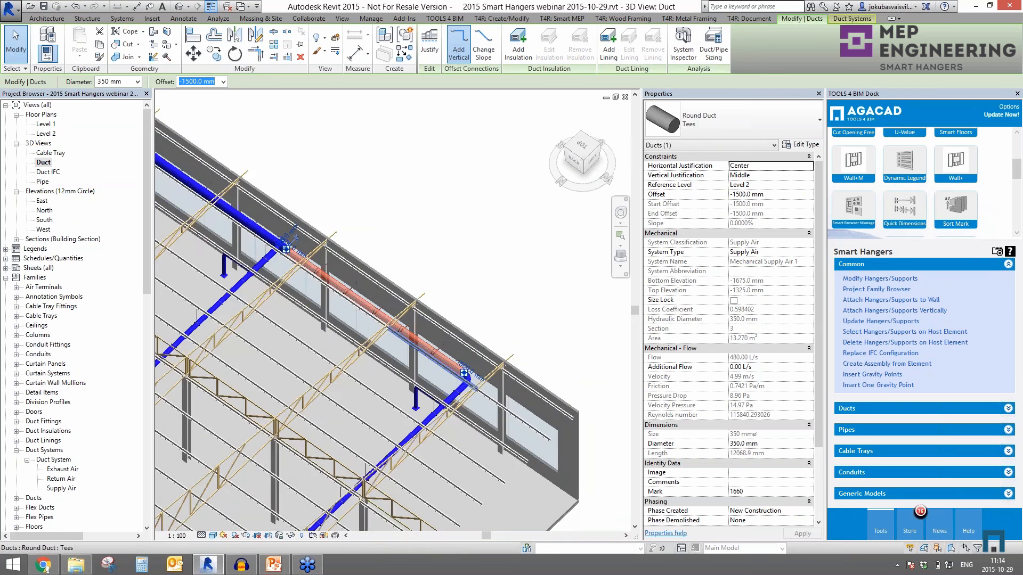
Open the Duct IFC 3D view and examine the imported ducts running between the trusses.
double_click(46, 173)
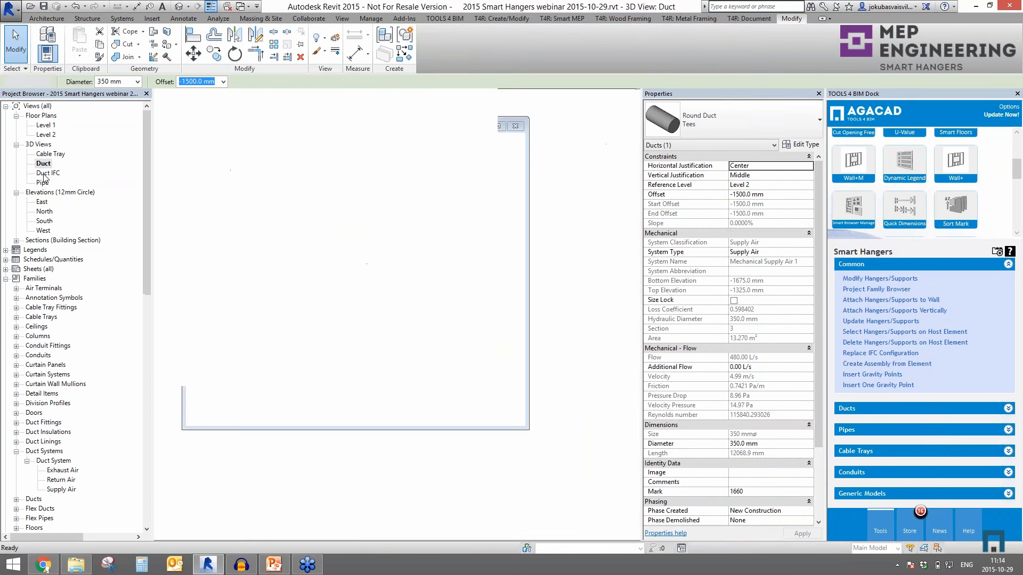
click(504, 438)
shift+middle_drag(503, 444, 270, 433)
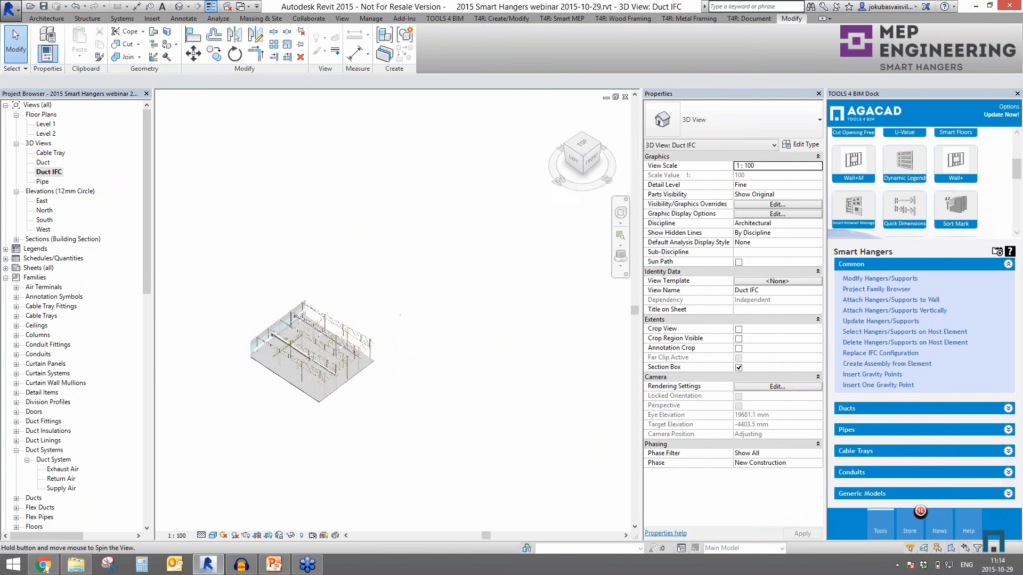
scroll(465, 445, up, 6)
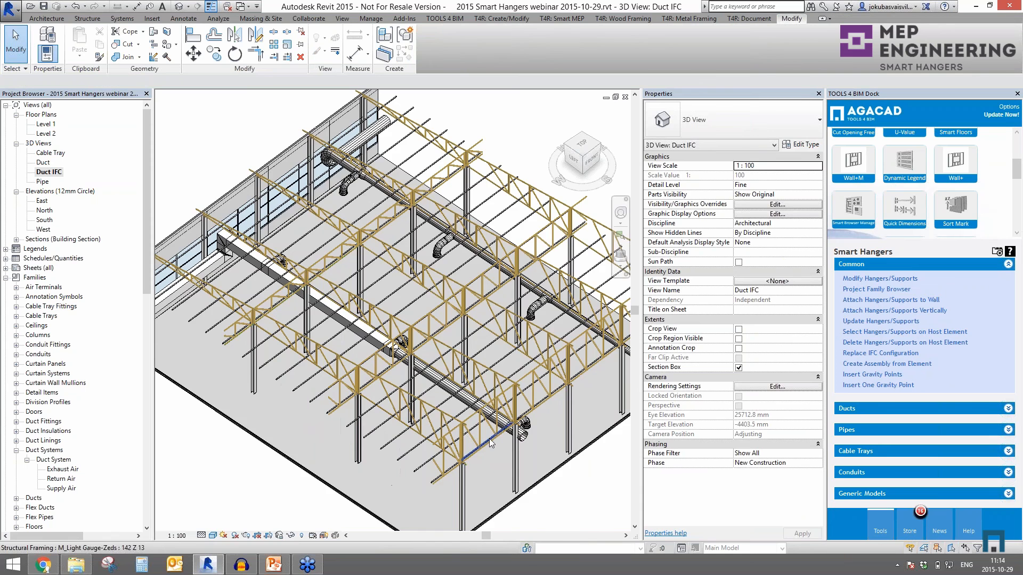
scroll(434, 393, up, 3)
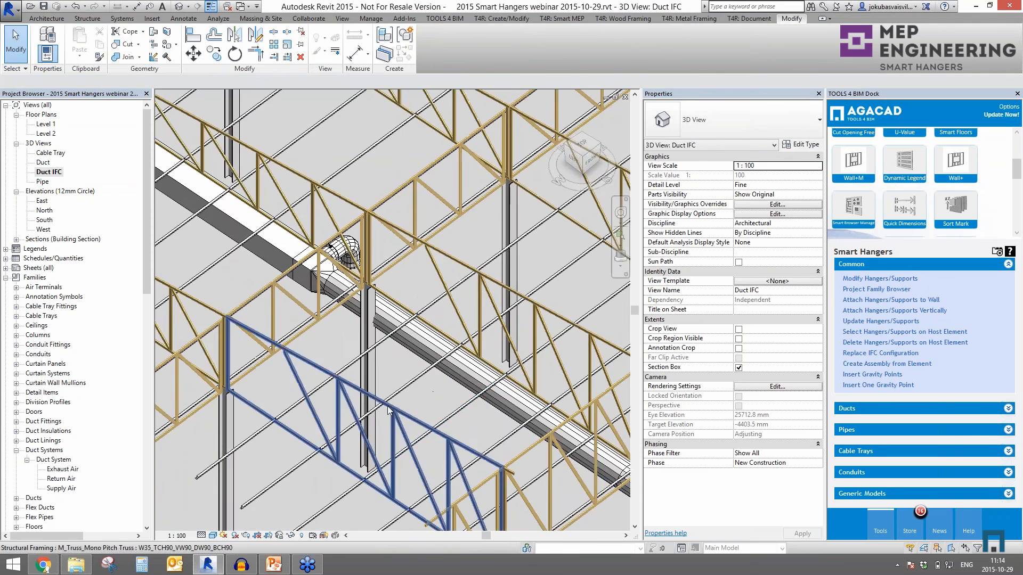
scroll(431, 365, down, 2)
middle_drag(464, 189, 318, 316)
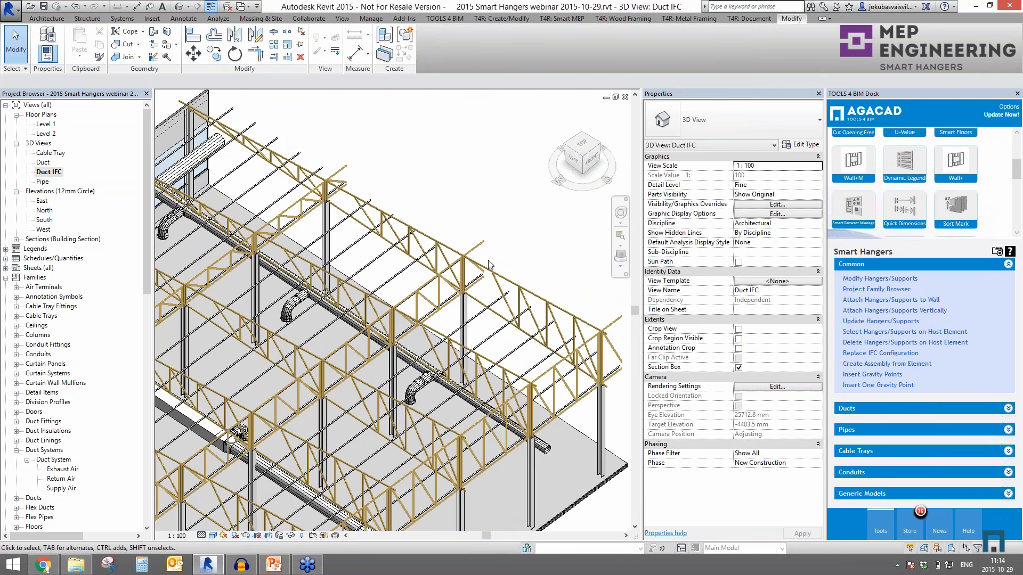
scroll(372, 385, up, 4)
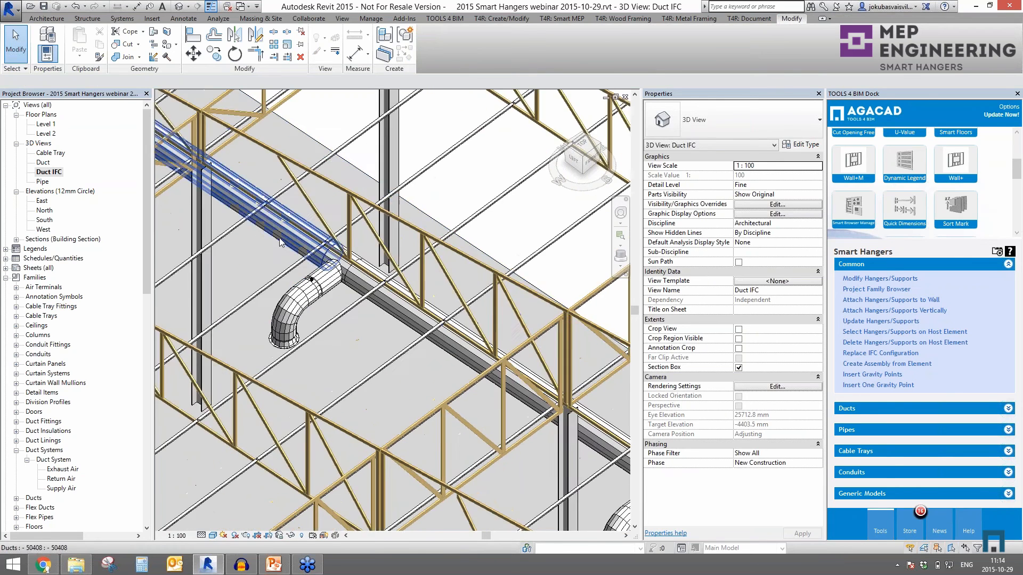
scroll(372, 384, down, 6)
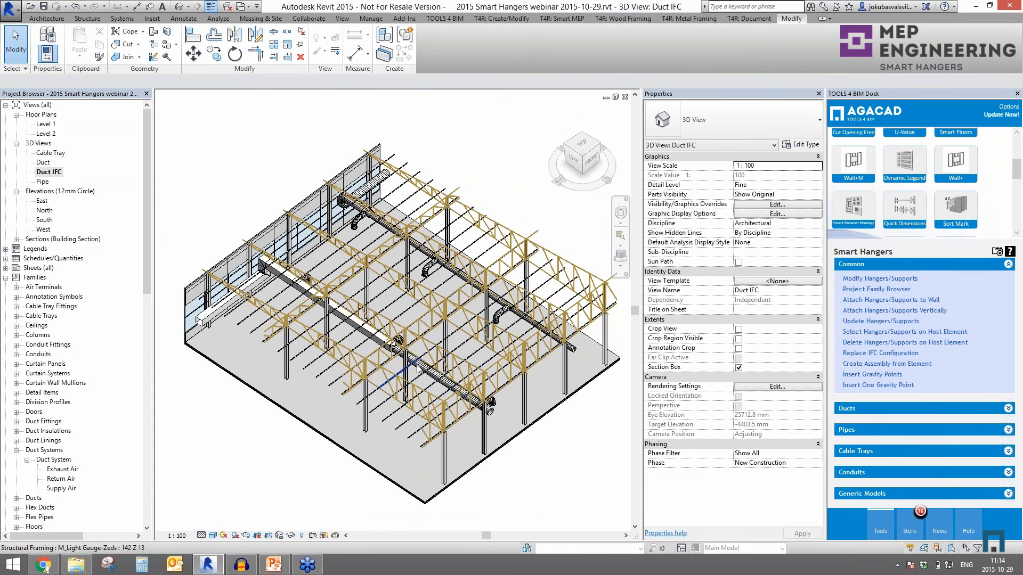
Check how the imported round duct is listed in the horizontal duct hanger insertion dialog, without inserting anything.
scroll(436, 376, up, 3)
click(410, 365)
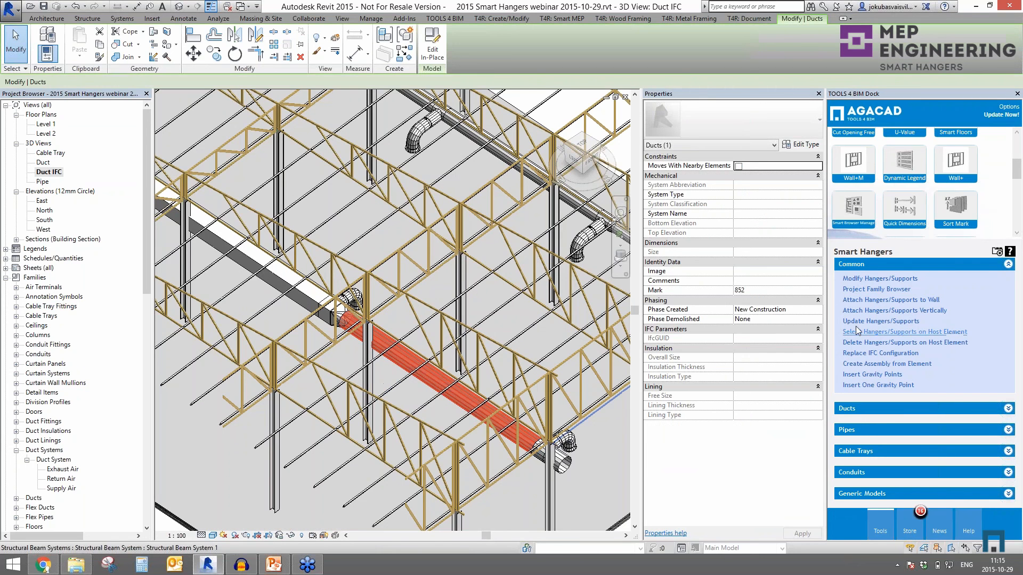
click(852, 409)
click(865, 364)
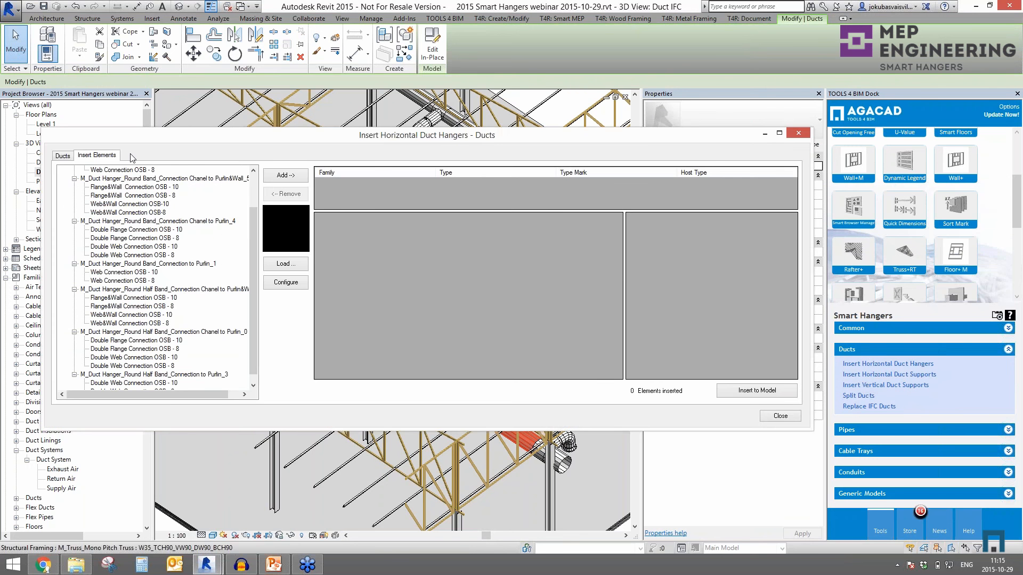
click(62, 157)
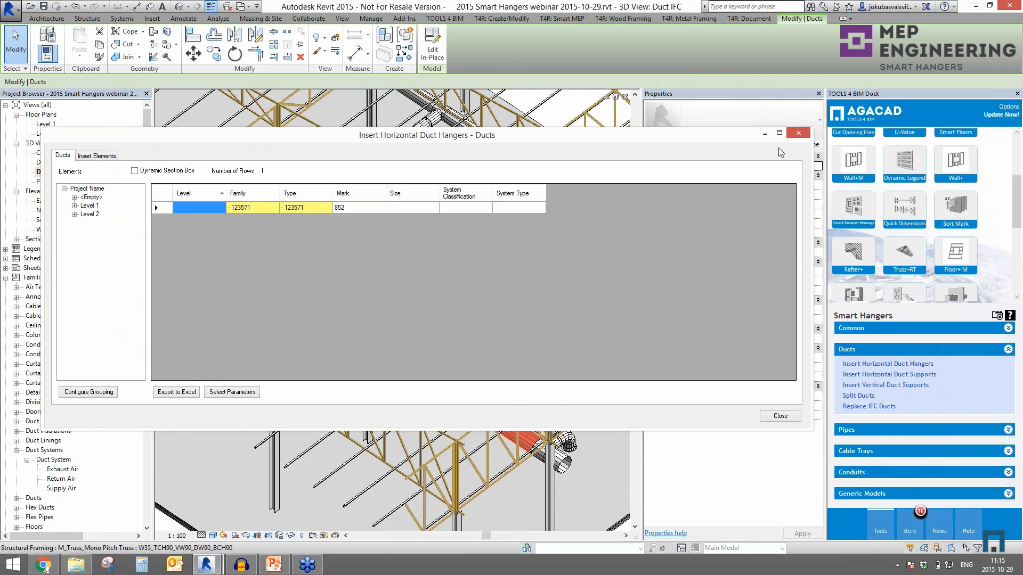
click(799, 137)
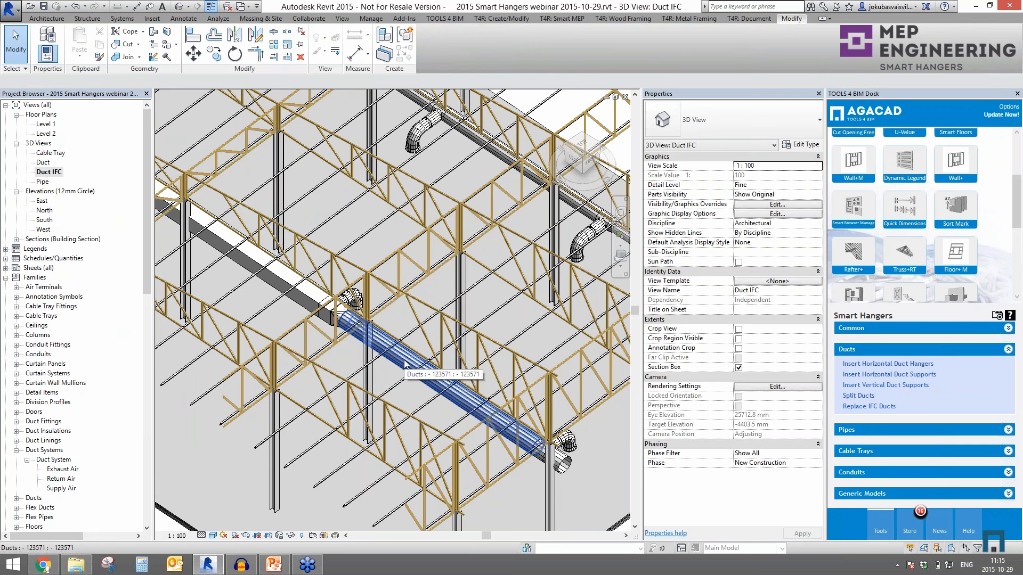
Select the whole model in the Duct IFC view and filter the selection down to the Ducts category only.
scroll(405, 364, down, 6)
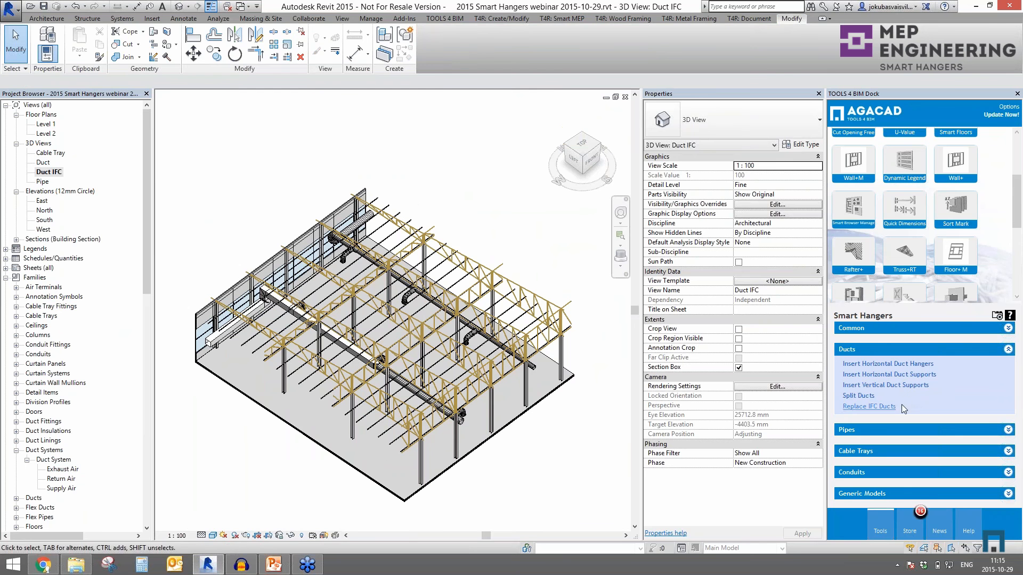
drag(170, 157, 595, 496)
click(429, 43)
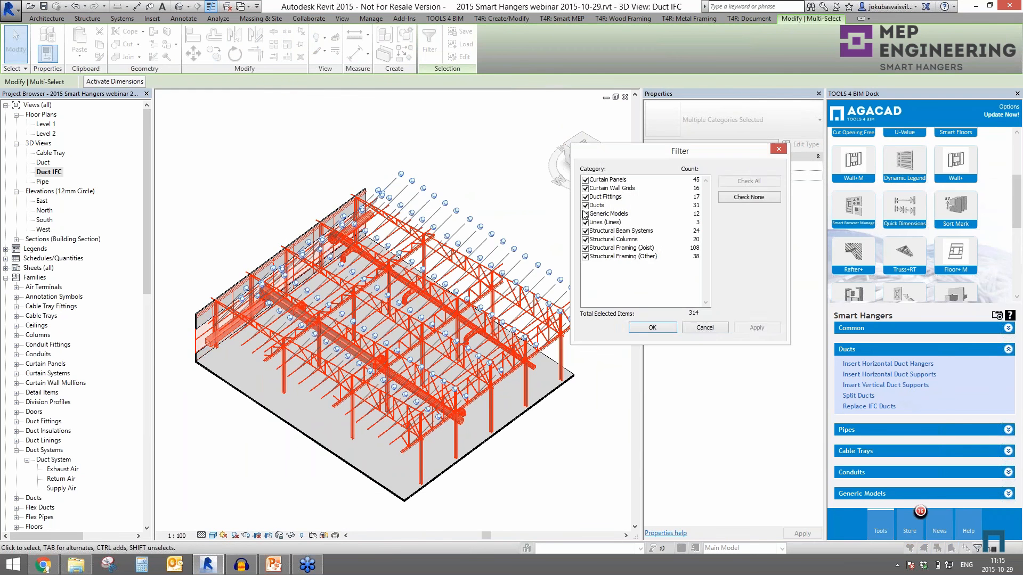
click(749, 197)
click(585, 206)
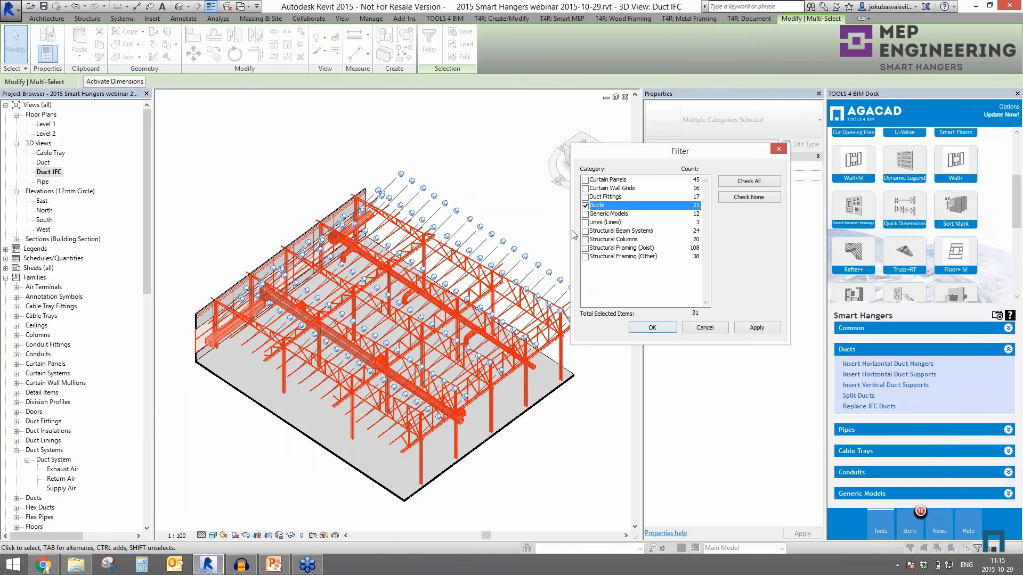
click(757, 326)
click(652, 328)
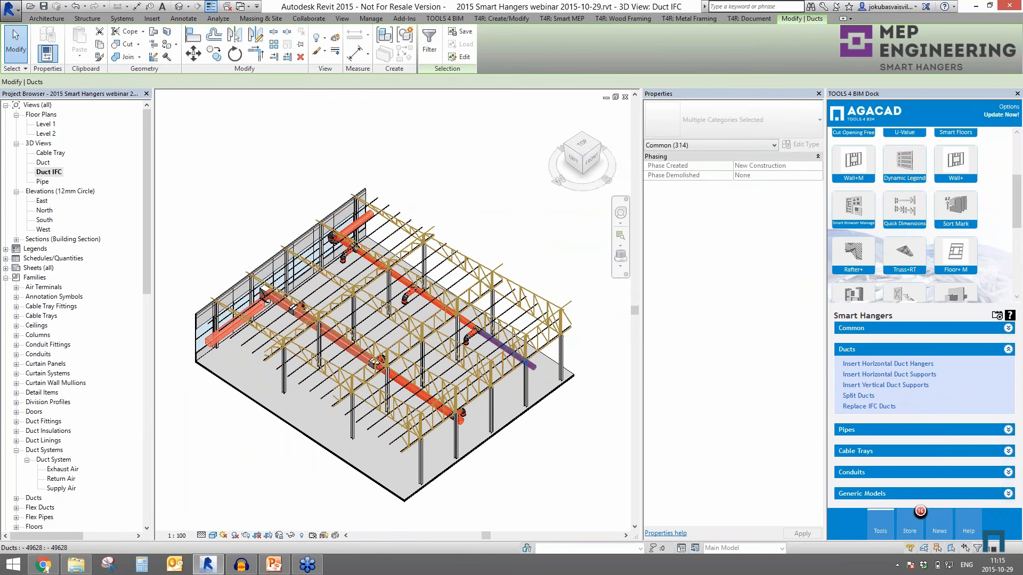
Replace the selected IFC ducts with native ducts, deleting the old elements.
click(870, 407)
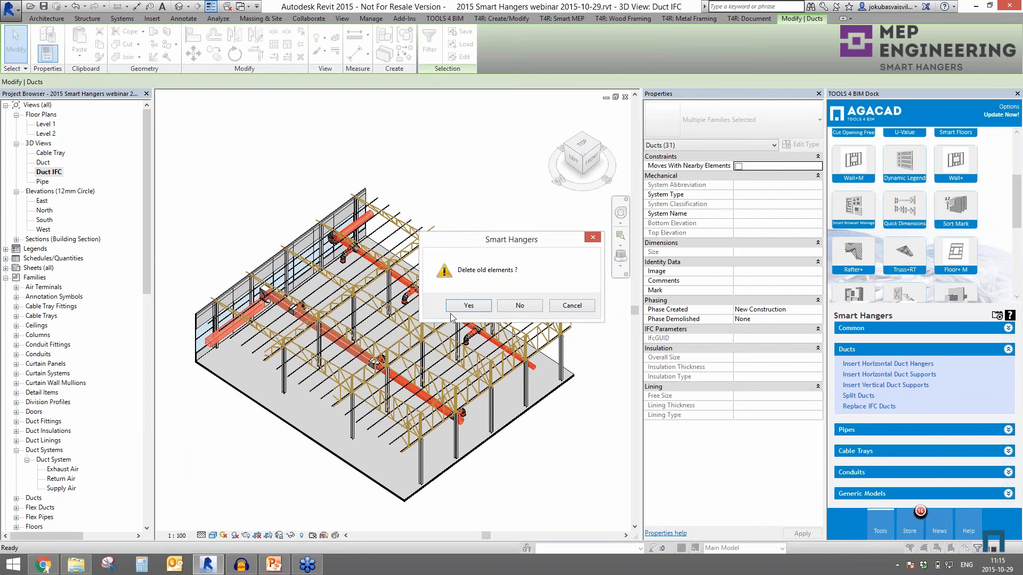
click(468, 306)
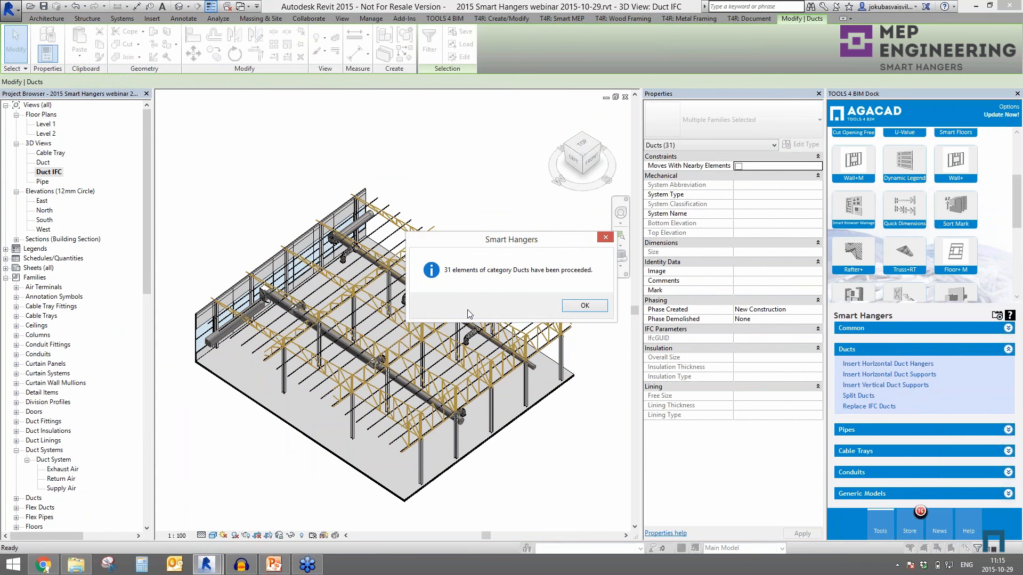
click(575, 307)
Inspect the replaced round duct beyond the transition and check its type, offset, diameter and other properties.
scroll(401, 377, up, 6)
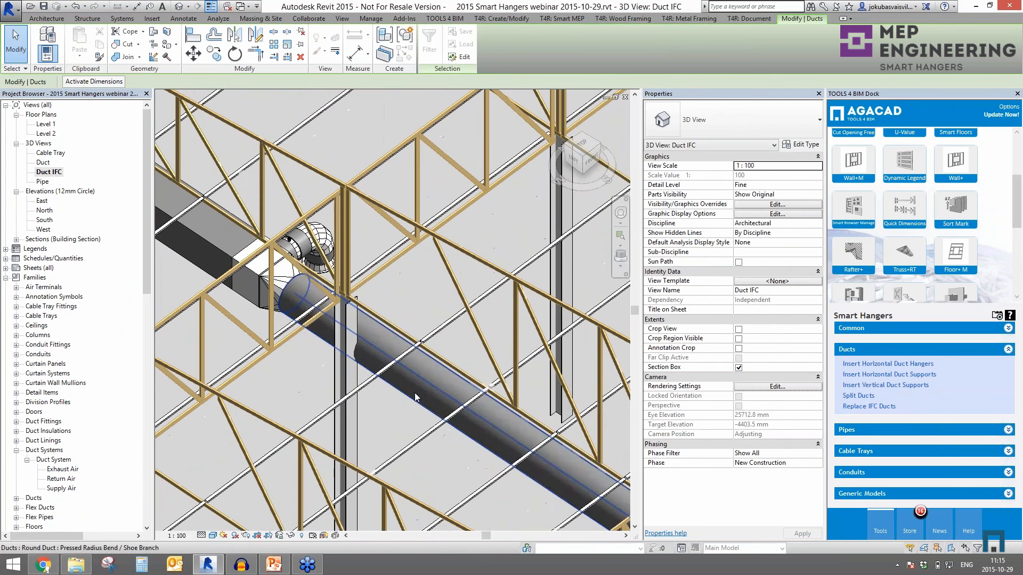
click(423, 392)
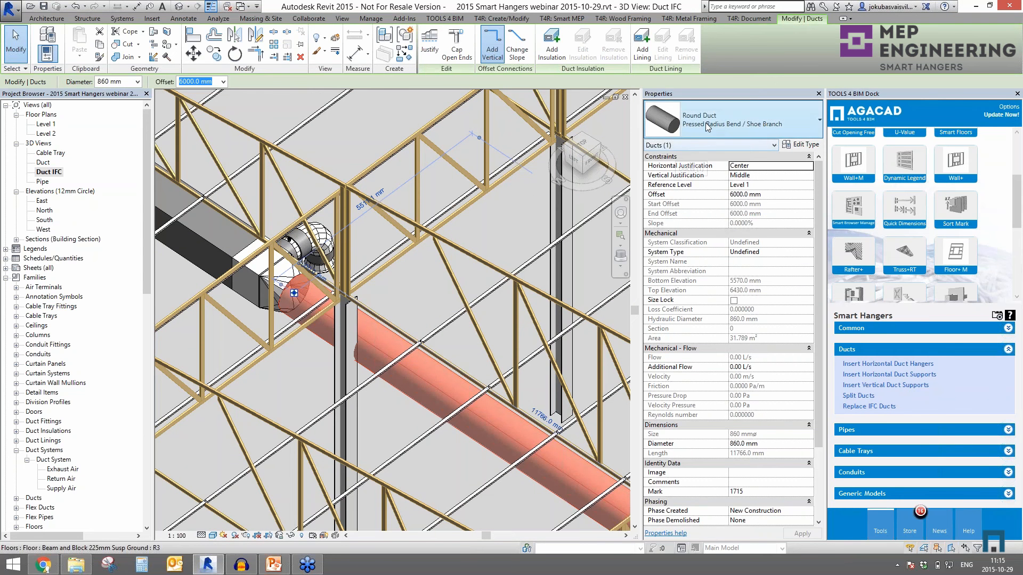
scroll(720, 237, down, 2)
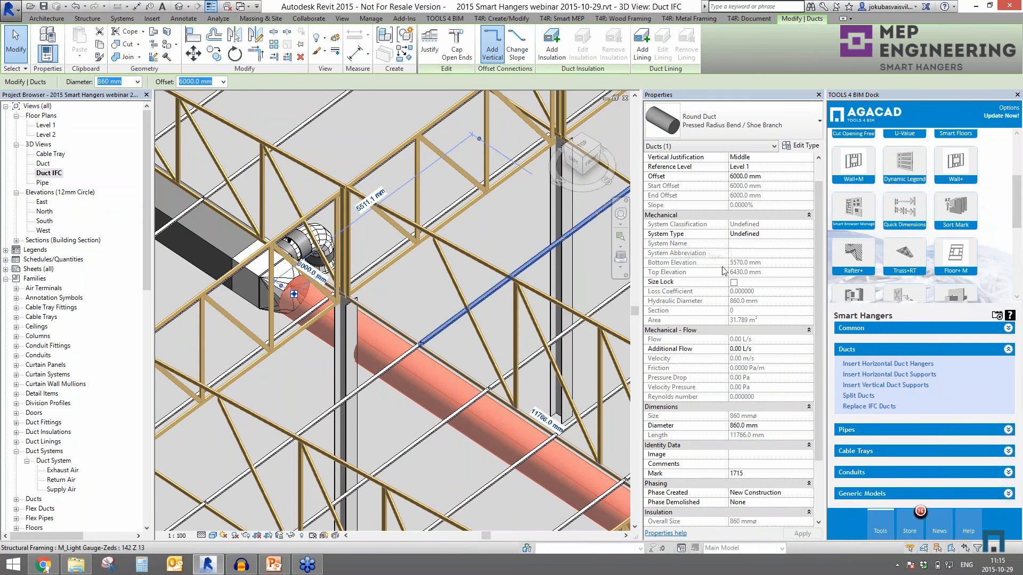
scroll(399, 418, down, 6)
middle_drag(428, 389, 400, 389)
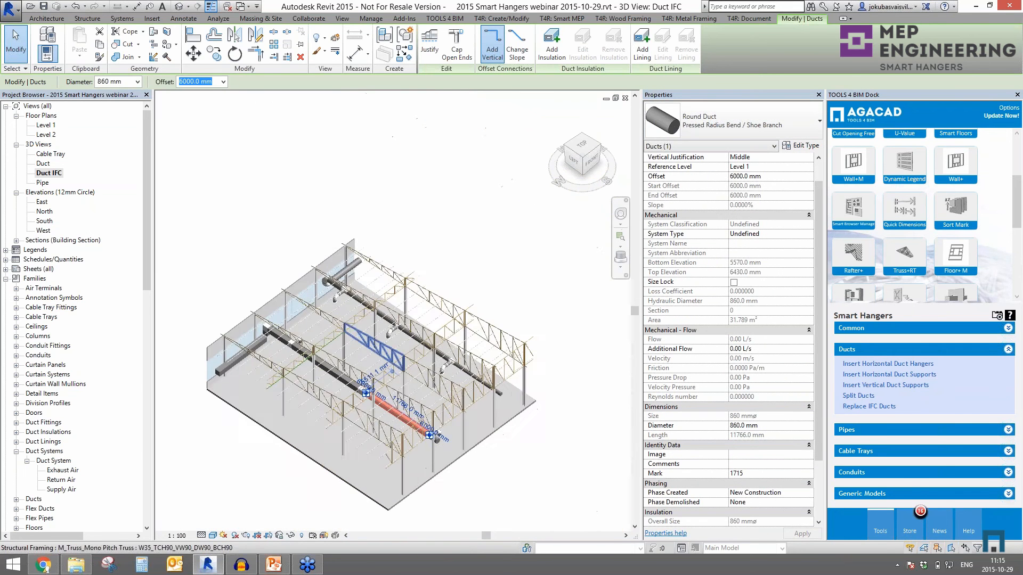
Insert Flange Connection OSB - 10 hangers from the round band template family along three round duct segments, using the Fixed distance rule.
scroll(461, 363, up, 4)
scroll(526, 409, up, 1)
click(525, 395)
ctrl+click(395, 318)
middle_drag(394, 319, 308, 279)
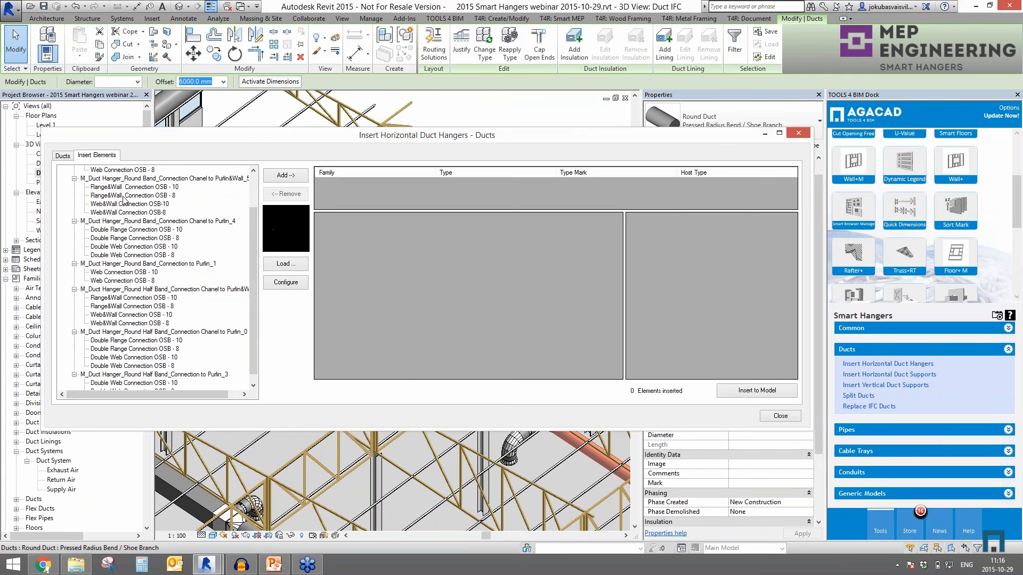
click(124, 196)
scroll(128, 202, up, 2)
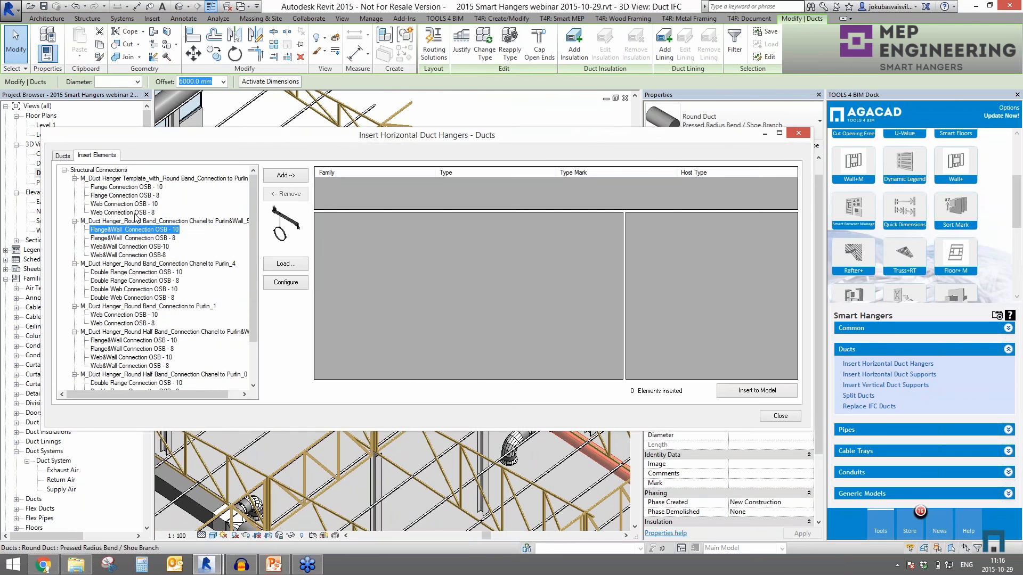
click(120, 196)
click(137, 188)
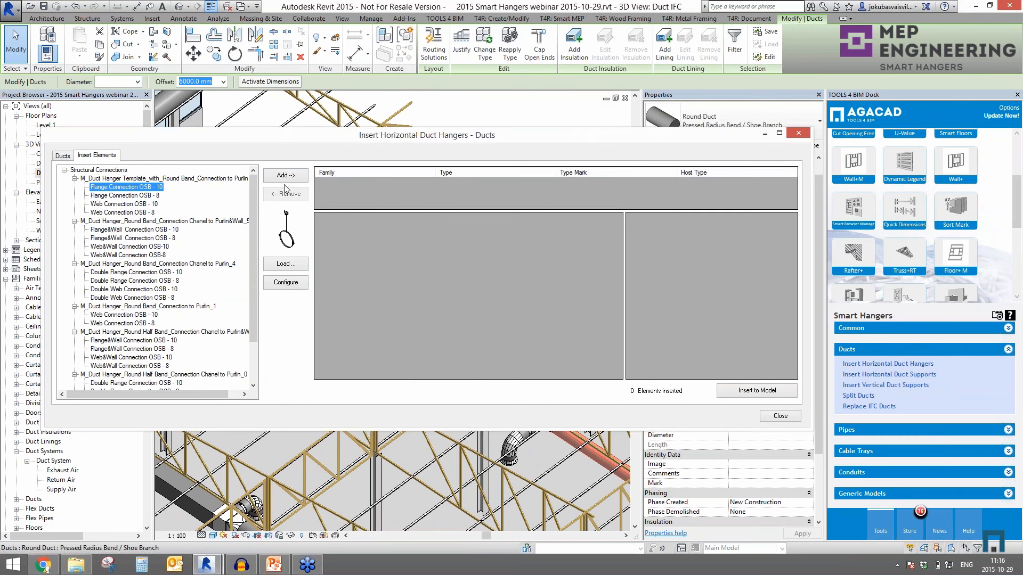
click(285, 176)
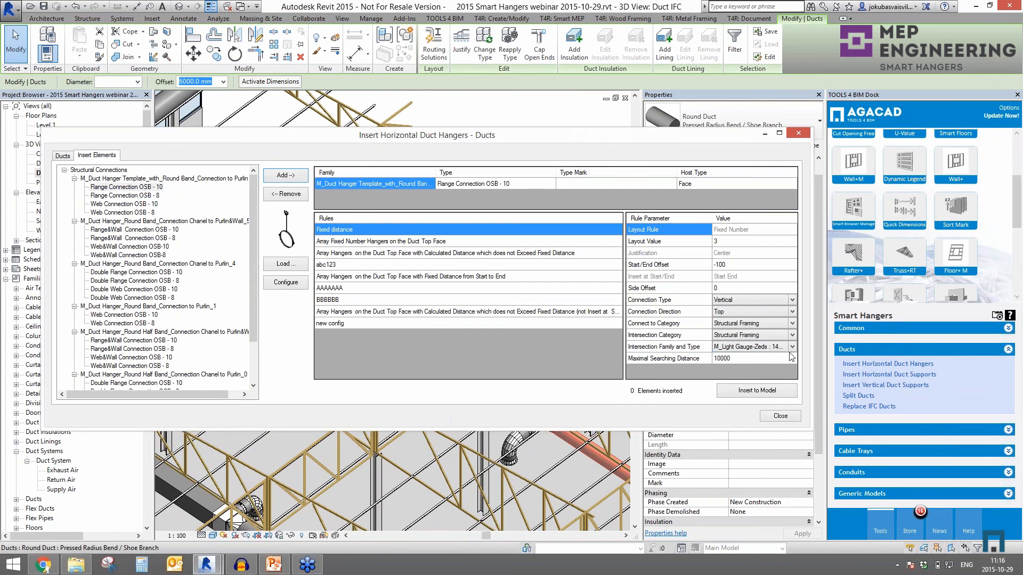
click(754, 392)
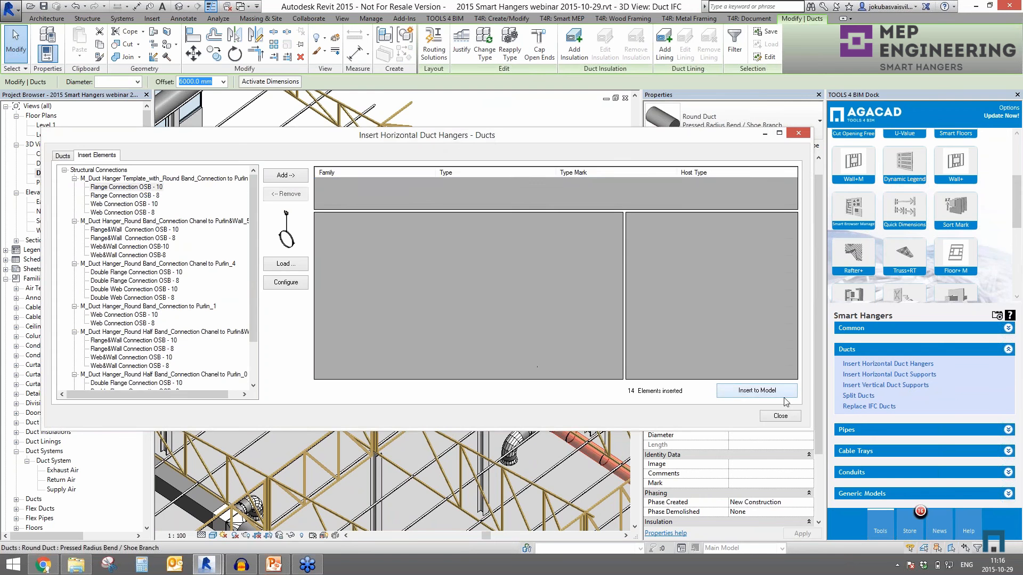
click(780, 415)
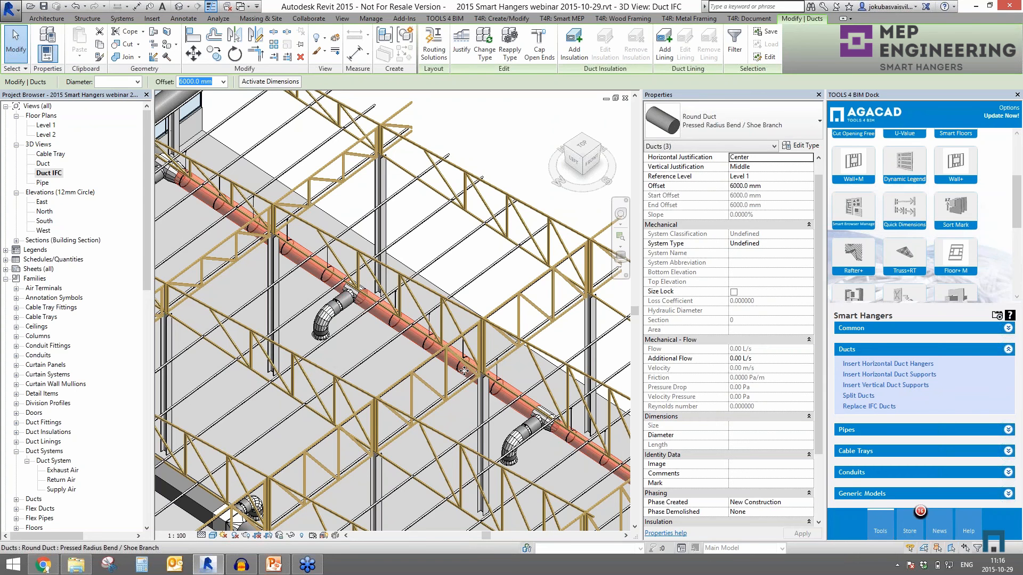
key(Escape)
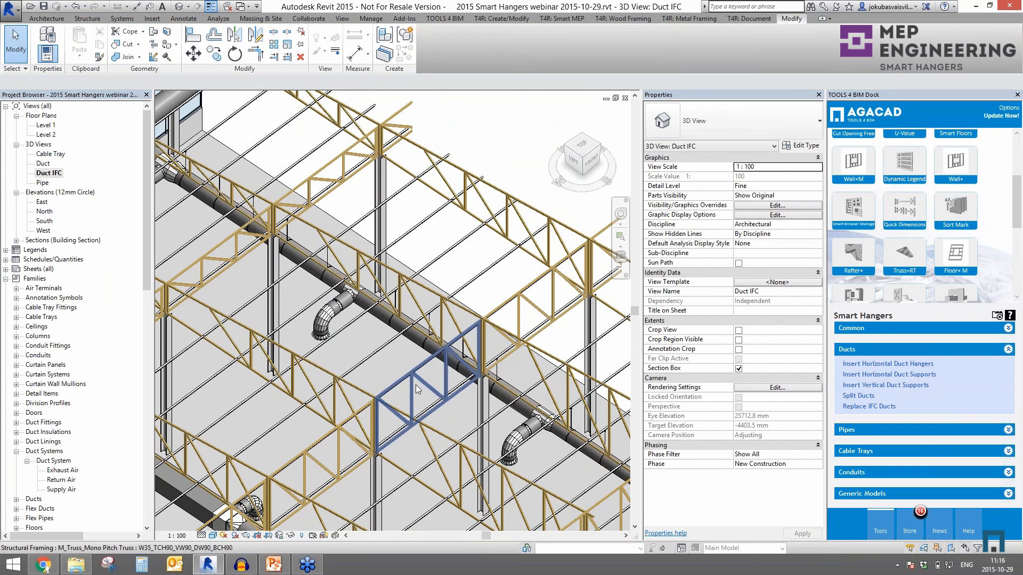
scroll(400, 379, down, 6)
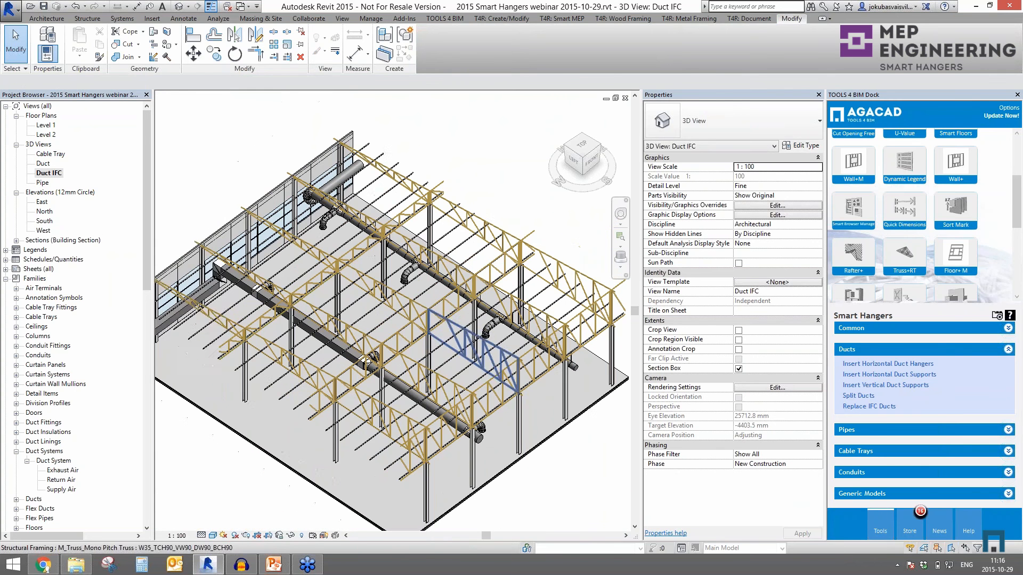
Create a new project from the Architectural Template.
click(11, 9)
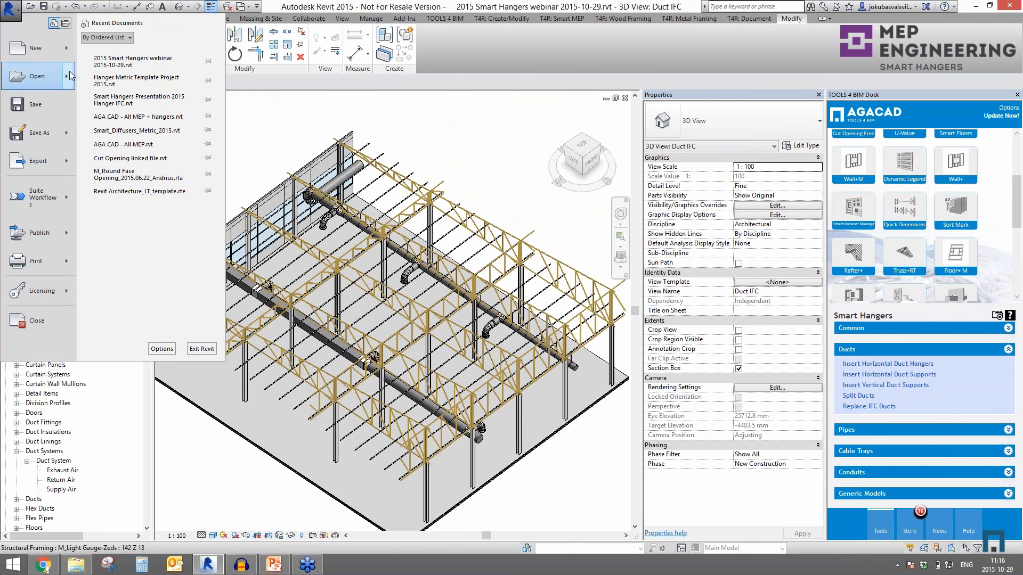
mouse_move(69, 49)
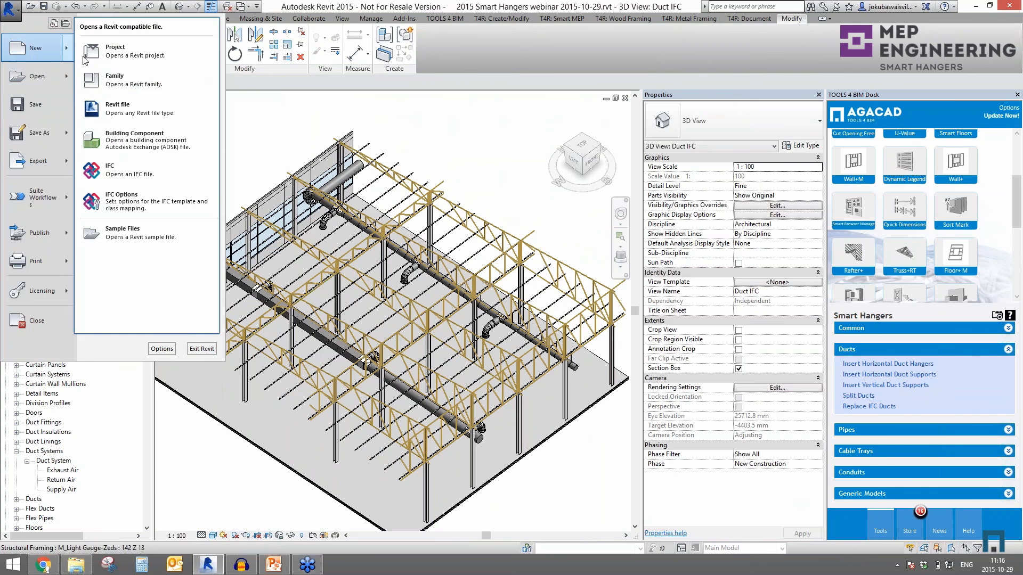
click(141, 56)
click(487, 260)
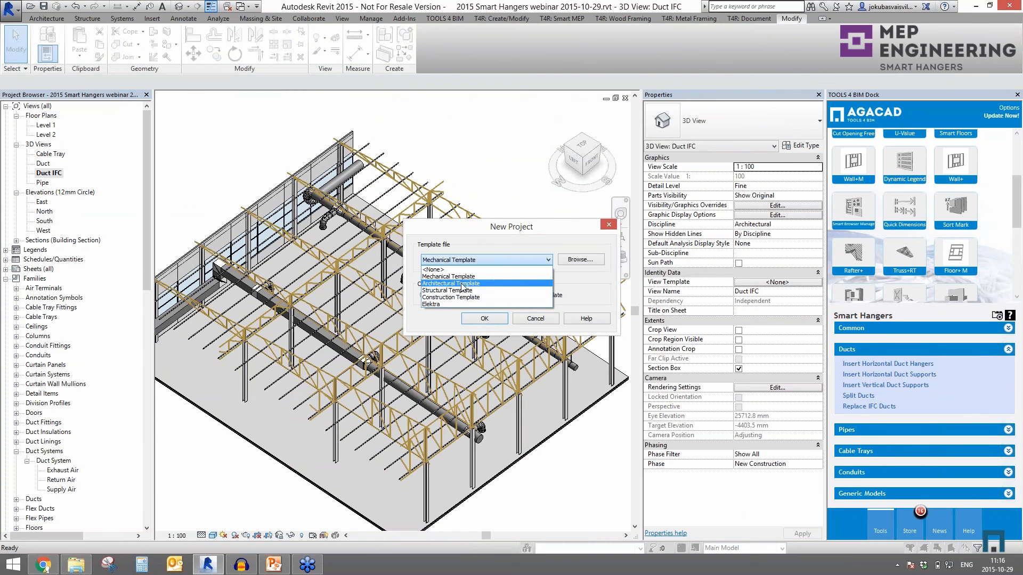
click(450, 284)
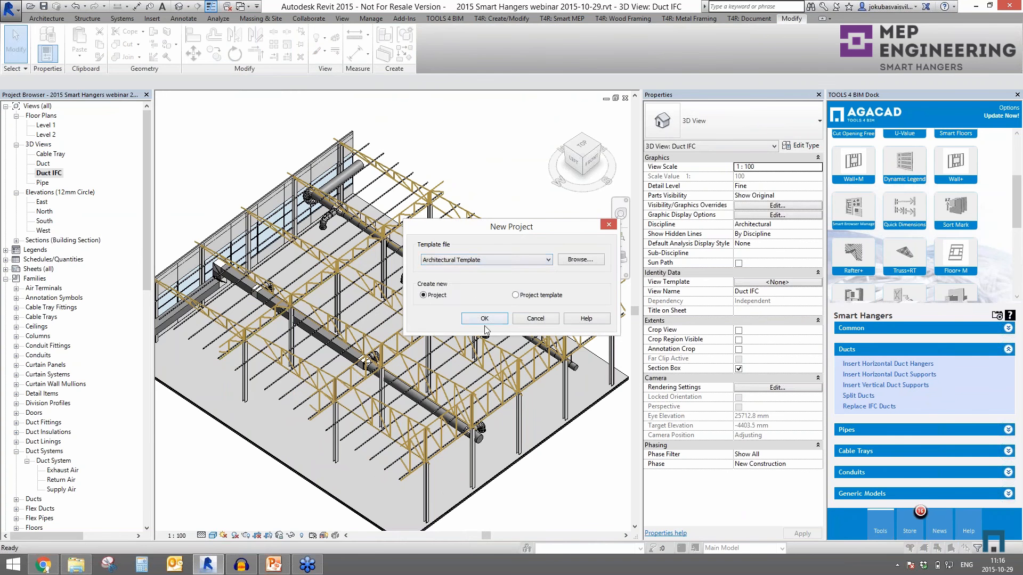
click(485, 319)
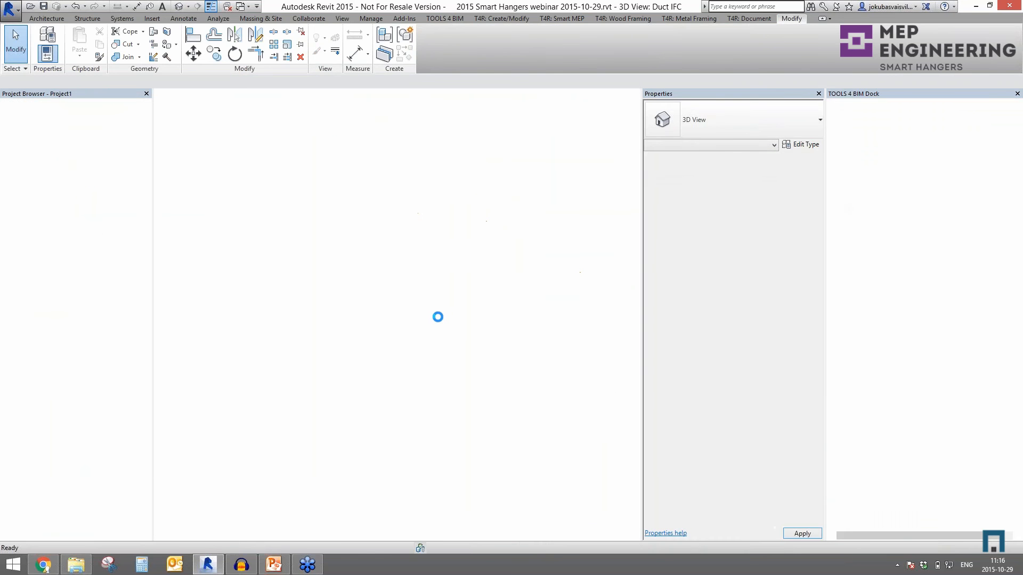
Draw a rectangle of Generic - 200mm walls about 113000 by 107000 mm on the Level 1 plan.
scroll(446, 327, down, 4)
middle_drag(450, 347, 431, 330)
key(w)
key(a)
click(437, 33)
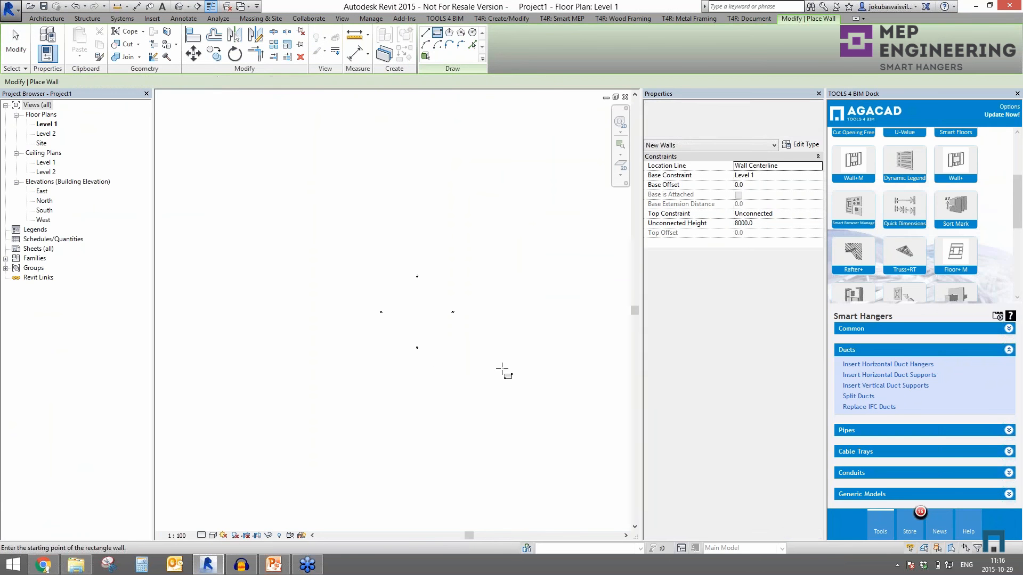
click(447, 349)
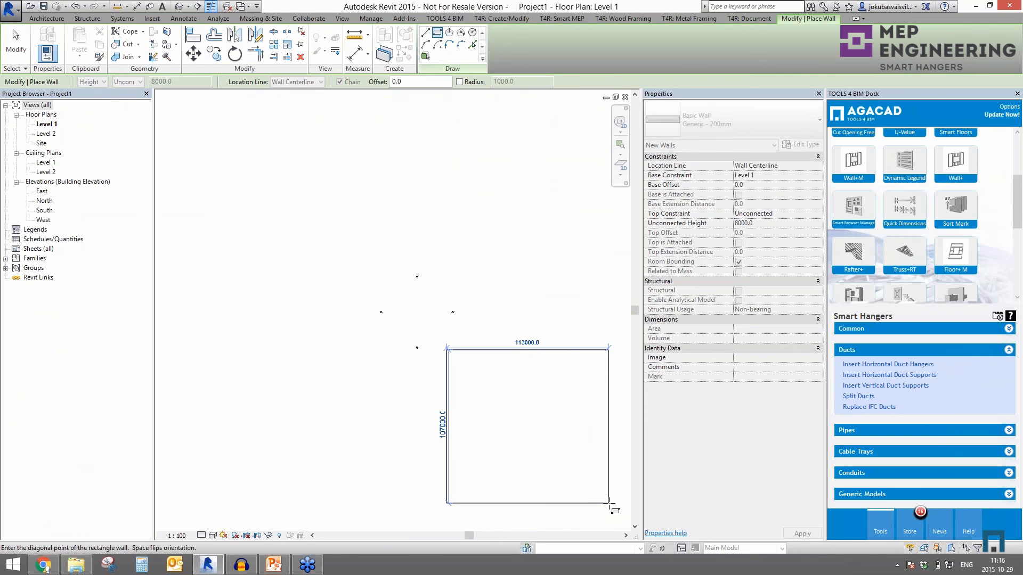
click(610, 503)
key(Escape)
key(Escape)
Set the four walls' base constraint to Level 1 and their top constraint up to Level 2.
drag(480, 425, 625, 514)
click(817, 176)
click(819, 175)
click(757, 195)
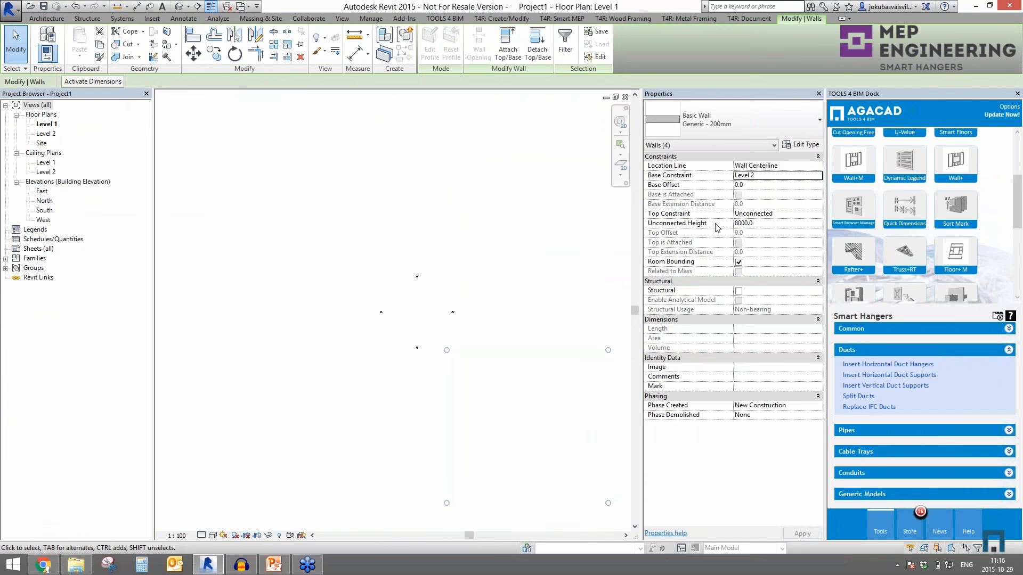
click(818, 176)
click(756, 185)
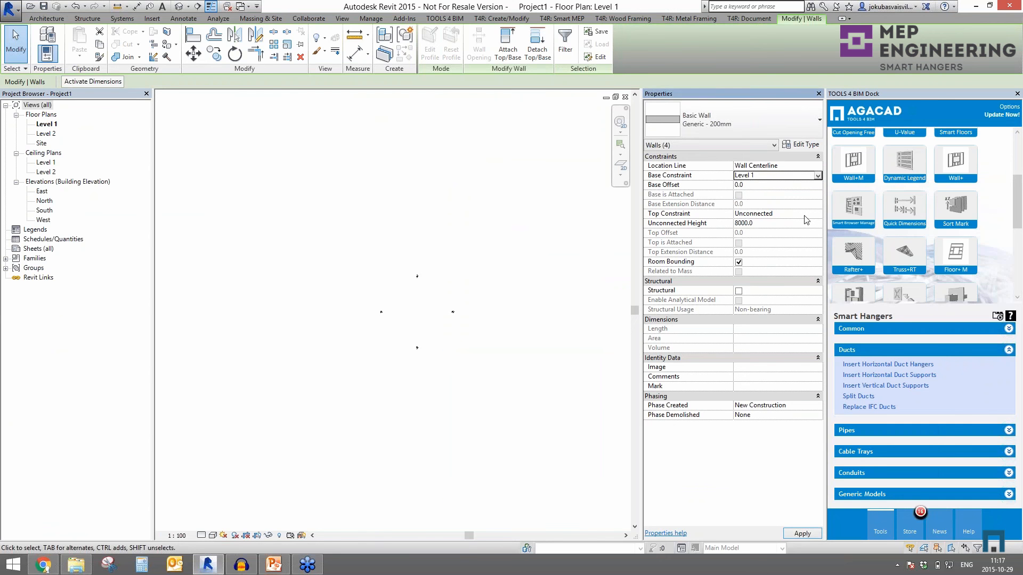
click(819, 214)
click(756, 242)
click(489, 379)
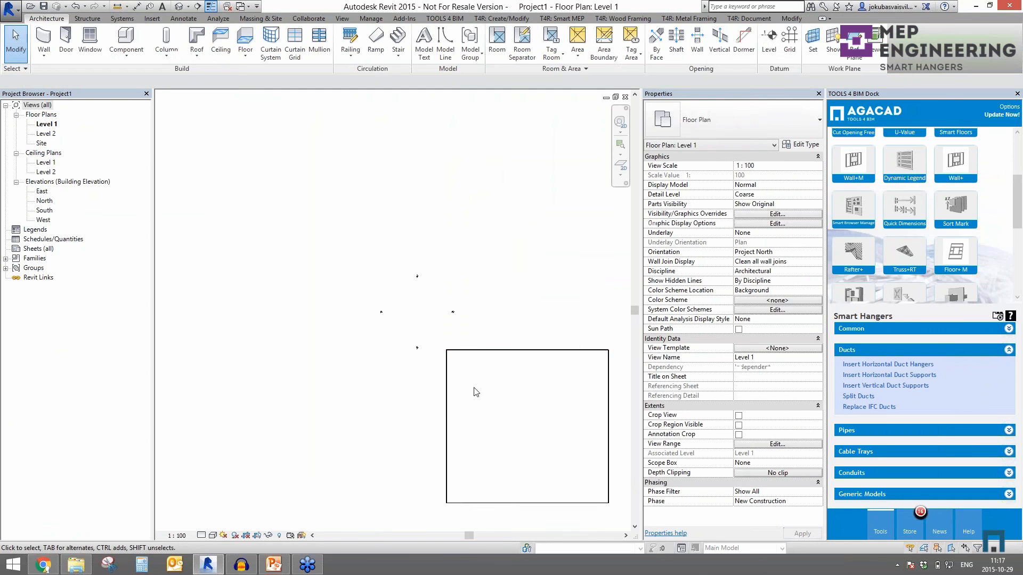
Move the four walls well to the east of the elevation markers.
scroll(489, 378, down, 3)
middle_drag(489, 378, 473, 308)
drag(437, 276, 588, 433)
key(m)
key(v)
click(509, 387)
scroll(500, 497, down, 2)
middle_drag(501, 497, 403, 322)
middle_drag(555, 290, 399, 400)
scroll(398, 400, up, 1)
click(508, 357)
key(Escape)
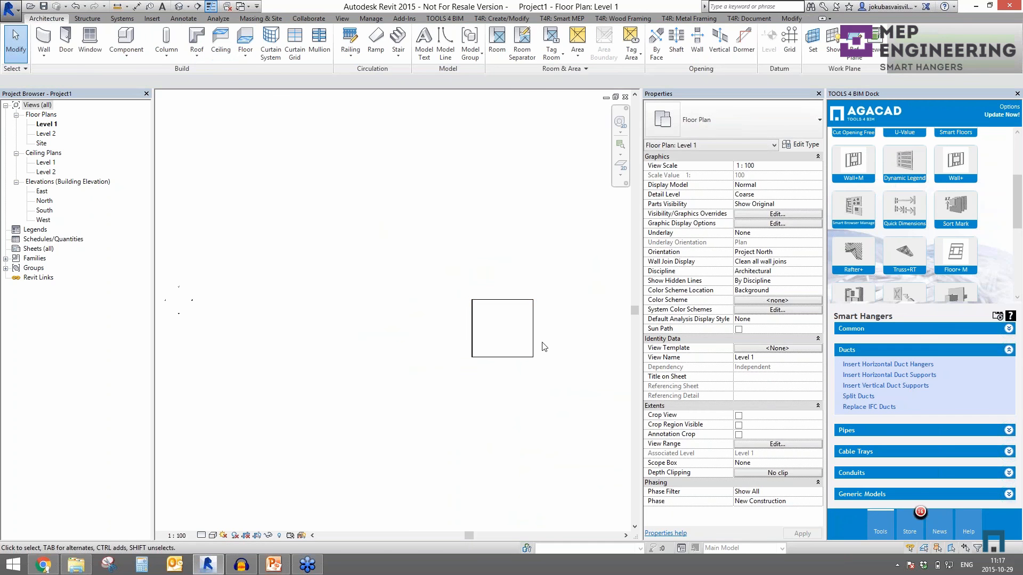
Create a rectangular Generic 150mm floor on Level 1 following the outline of the four walls.
scroll(510, 332, up, 3)
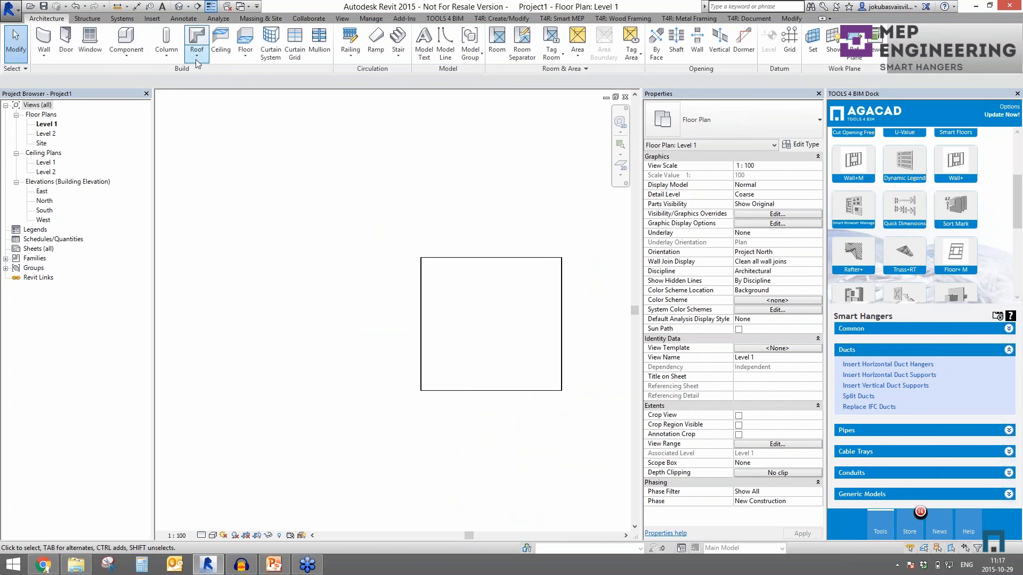
click(245, 41)
click(518, 32)
click(421, 257)
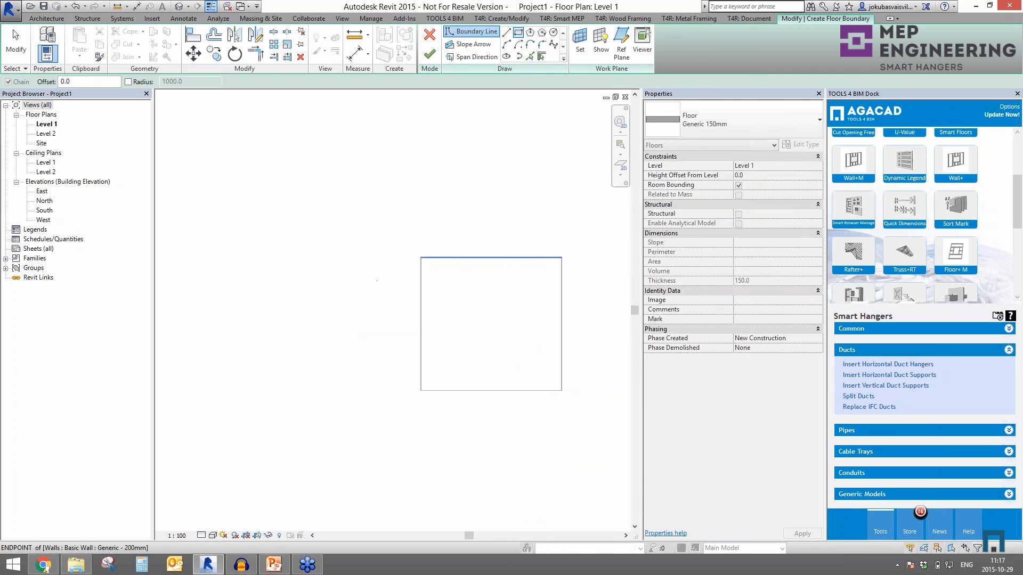
click(564, 390)
click(430, 54)
click(394, 232)
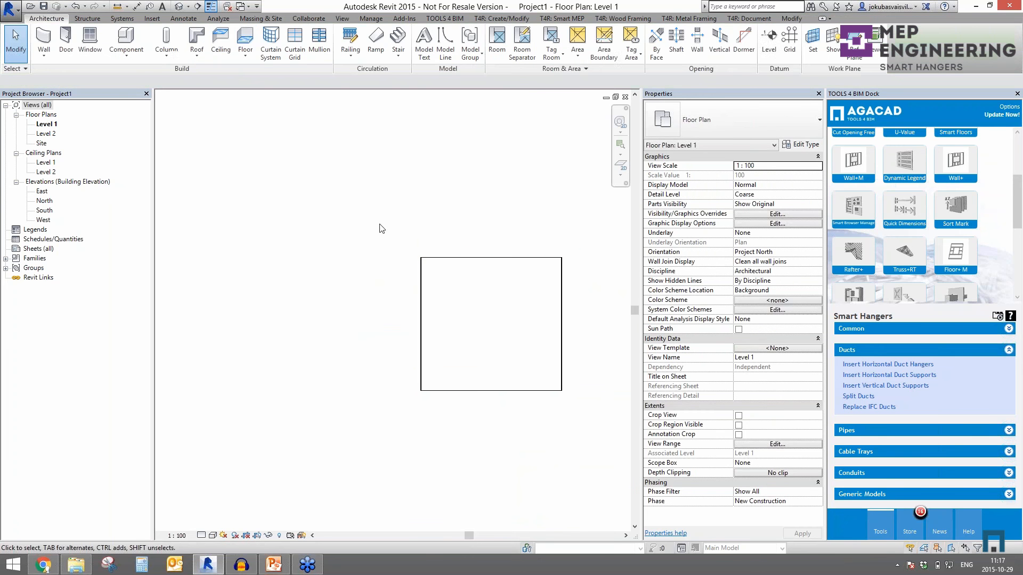
Open the default 3D view and change its visual style to display the walls and floor with filled surfaces.
click(179, 7)
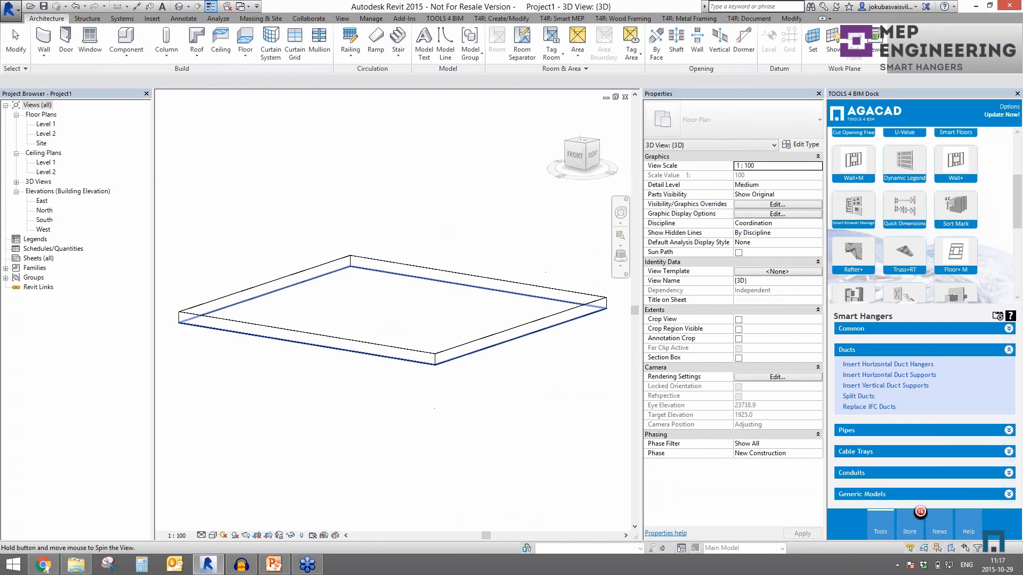
click(214, 535)
click(233, 513)
shift+middle_drag(362, 410, 368, 451)
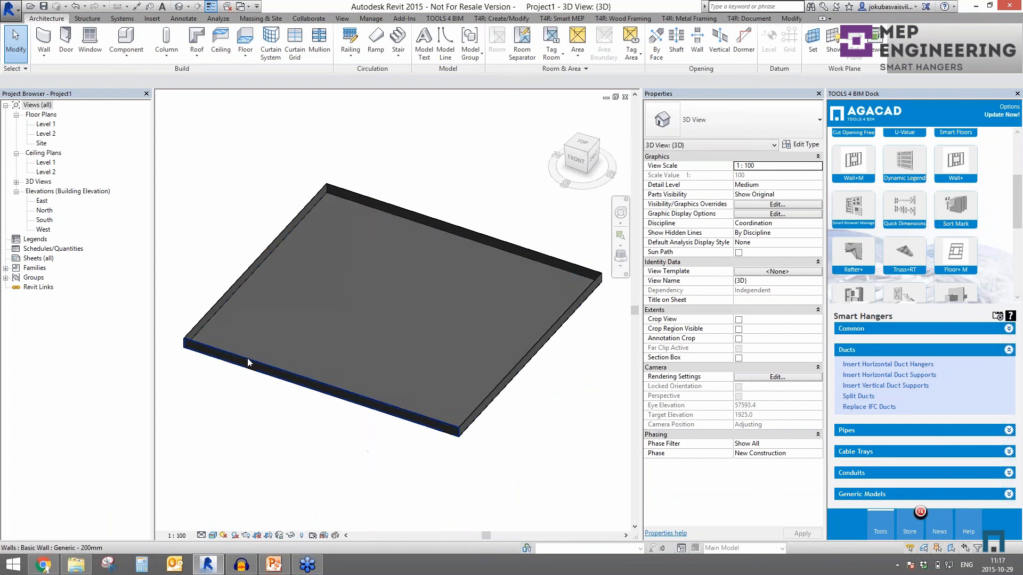
Select the floor inside the walls and set its level to Level 2.
click(261, 331)
click(777, 166)
click(819, 165)
click(751, 185)
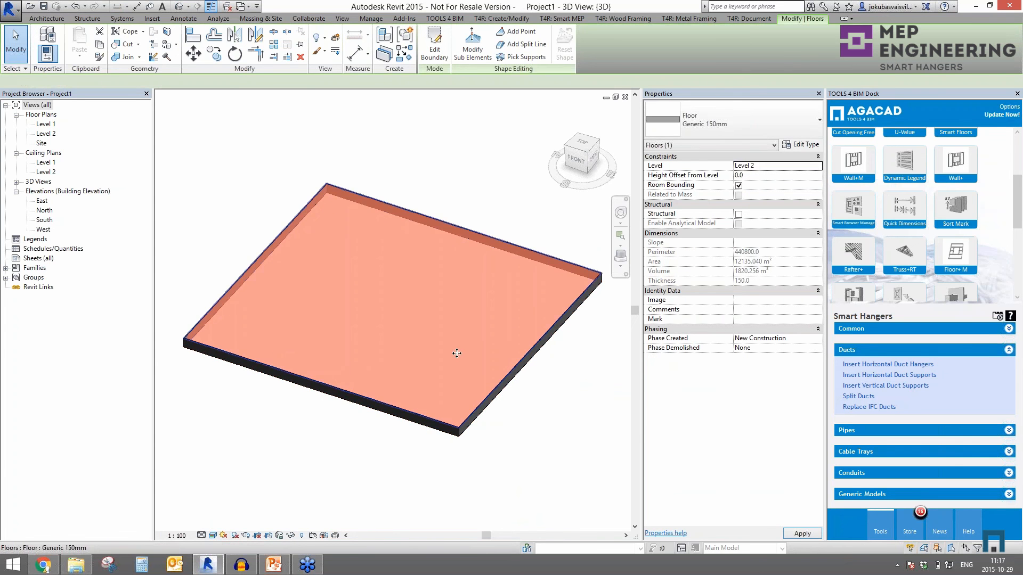
Save the project with the walls and floor as "for linking" on the desktop.
click(315, 187)
mouse_move(399, 266)
shift+middle_down()
mouse_move(411, 191)
mouse_move(416, 277)
shift+middle_up()
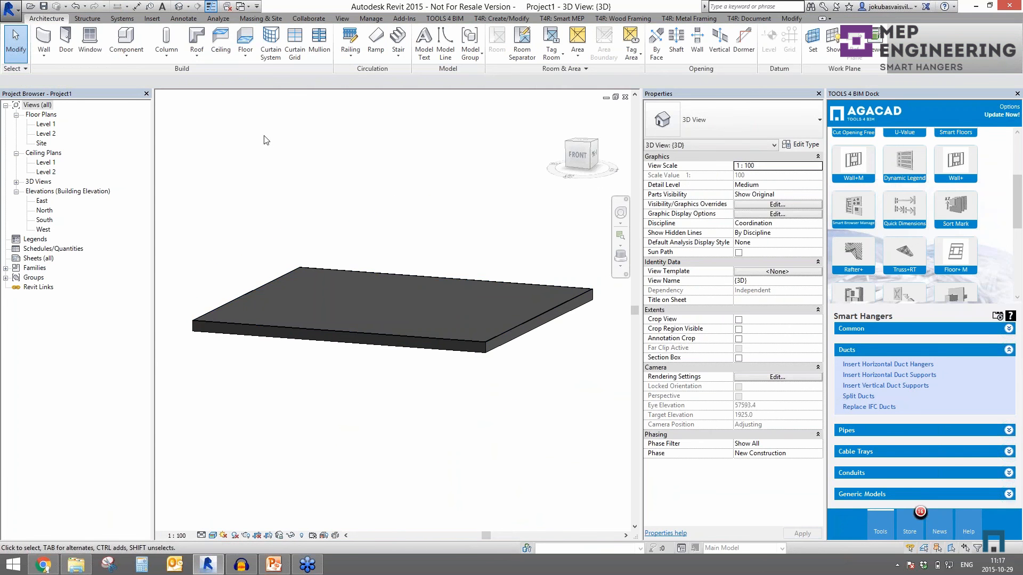
click(9, 8)
mouse_move(38, 132)
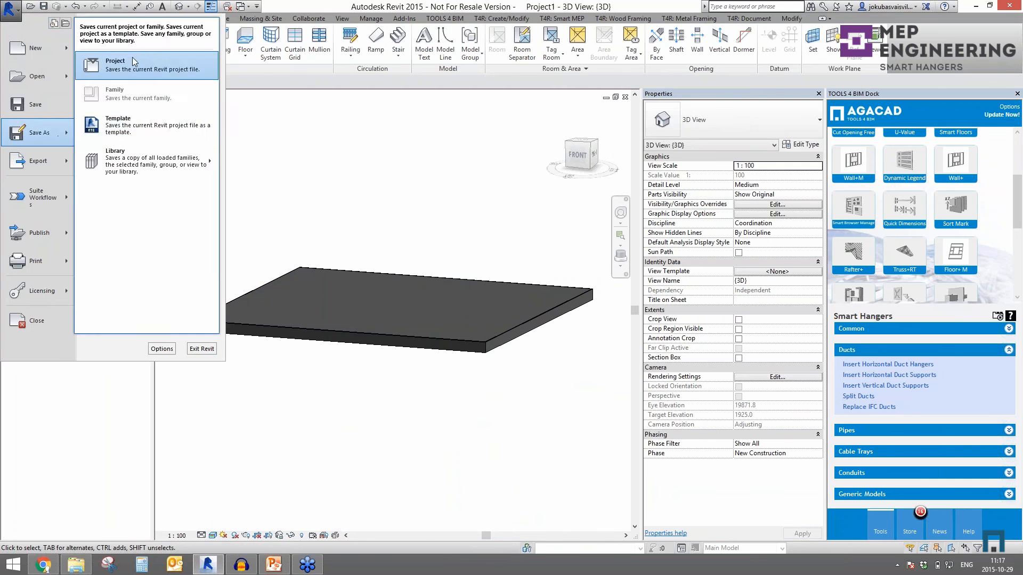
click(123, 64)
click(282, 315)
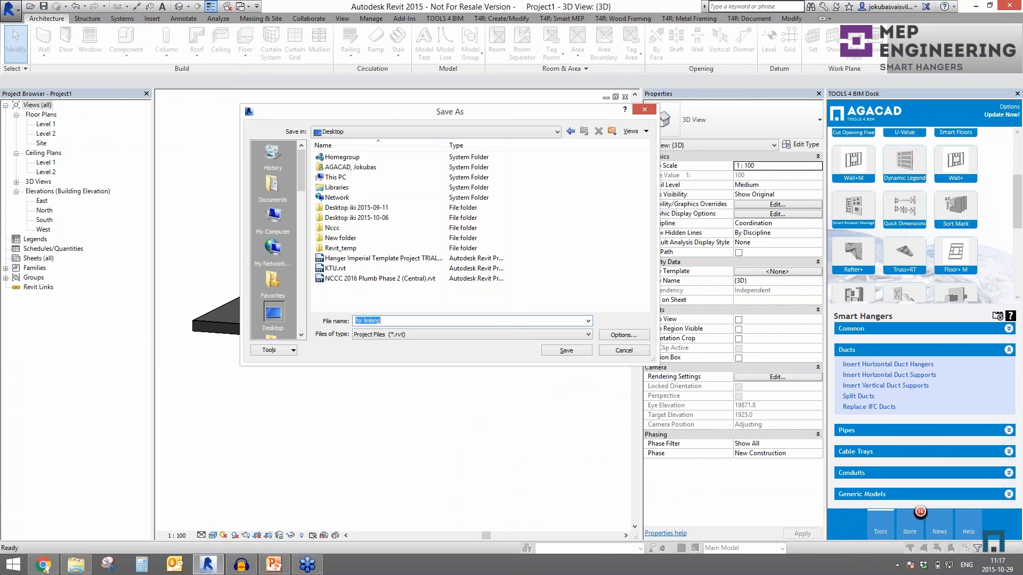
key(Return)
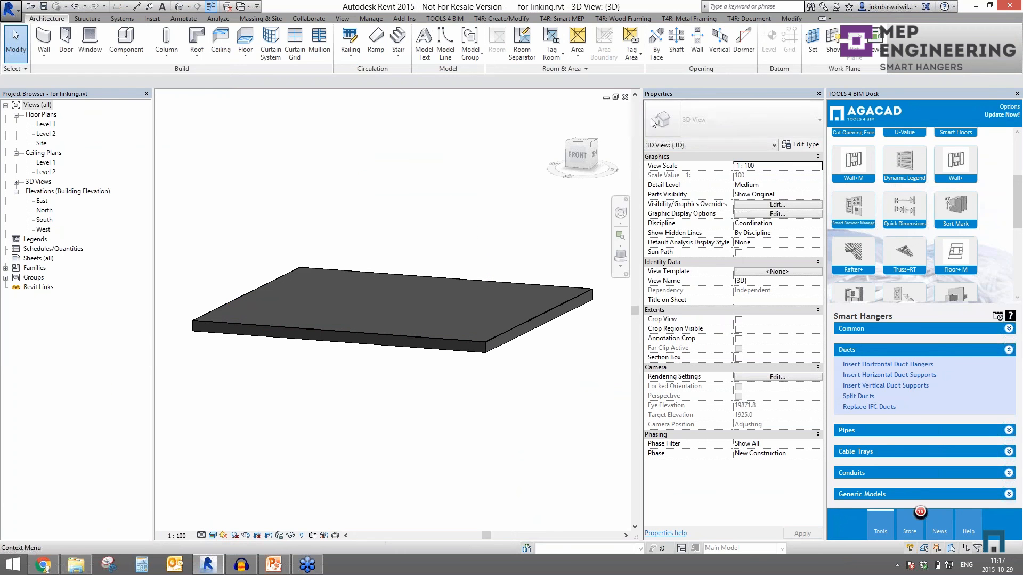
Close the saved project and link for linking.rvt into the Smart Hangers webinar project.
click(625, 97)
click(625, 97)
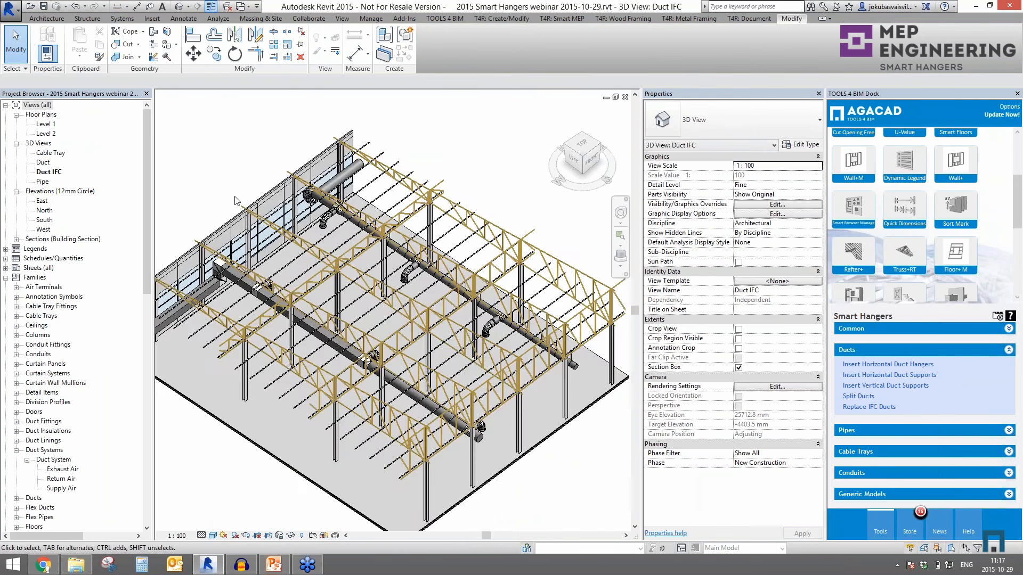
scroll(230, 203, down, 5)
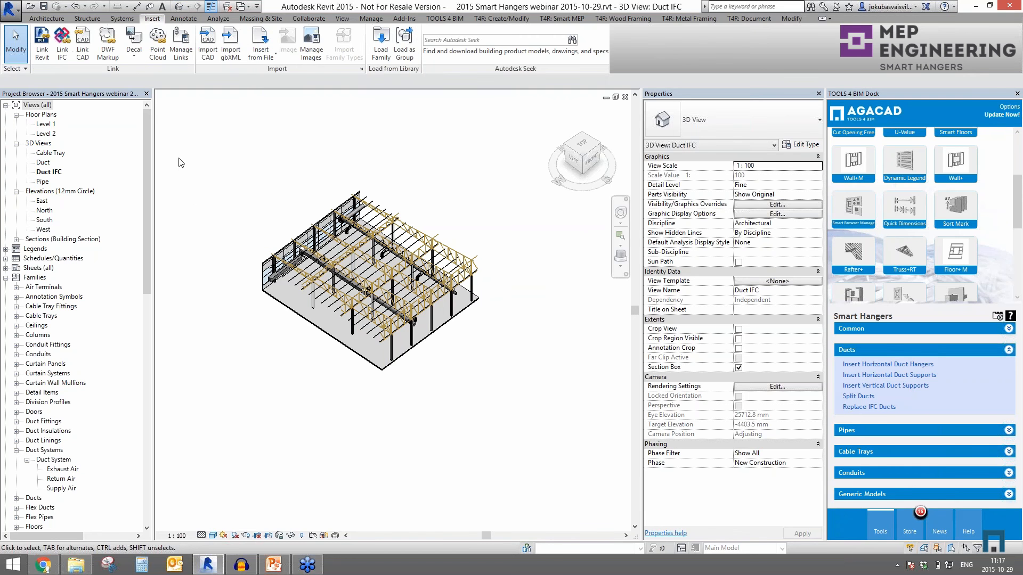
click(43, 47)
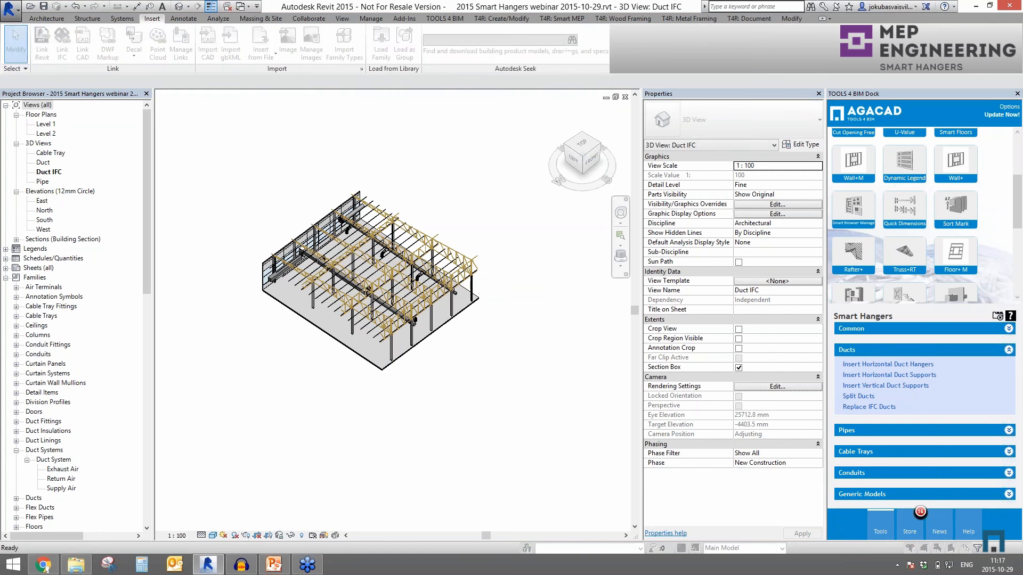
click(457, 293)
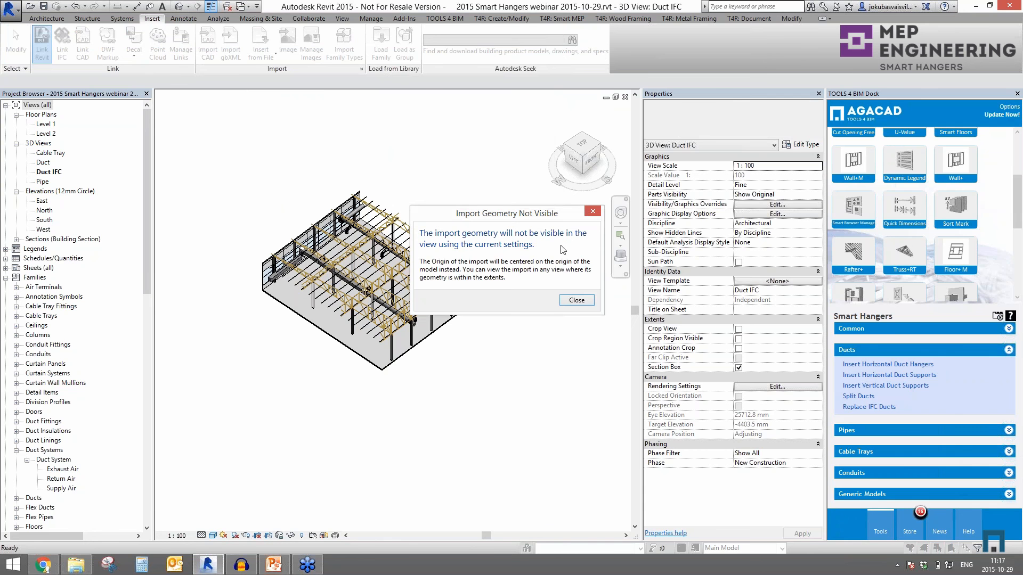
click(576, 300)
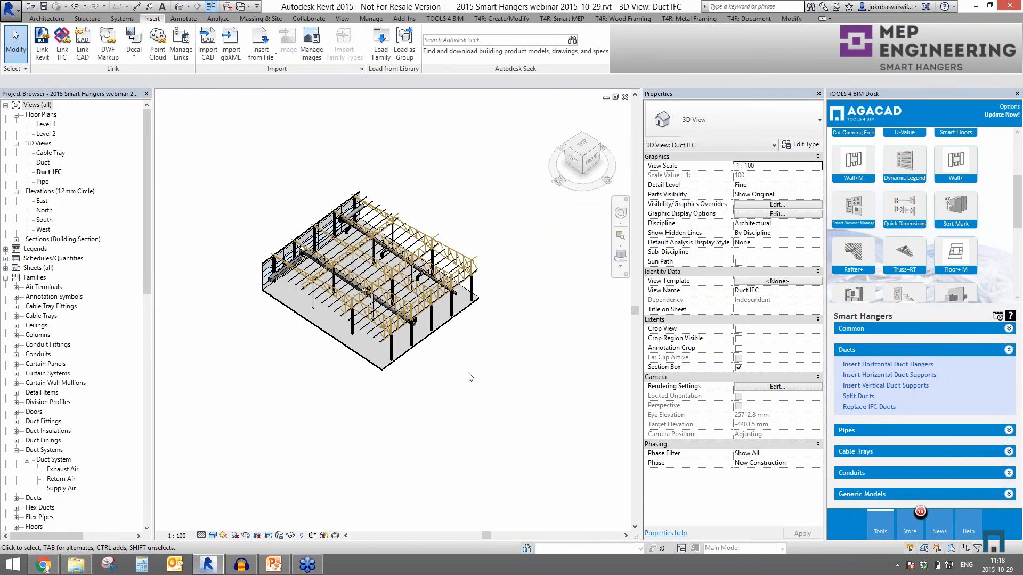
Duplicate the Duct 3D view.
scroll(479, 383, down, 3)
shift+middle_drag(482, 399, 486, 409)
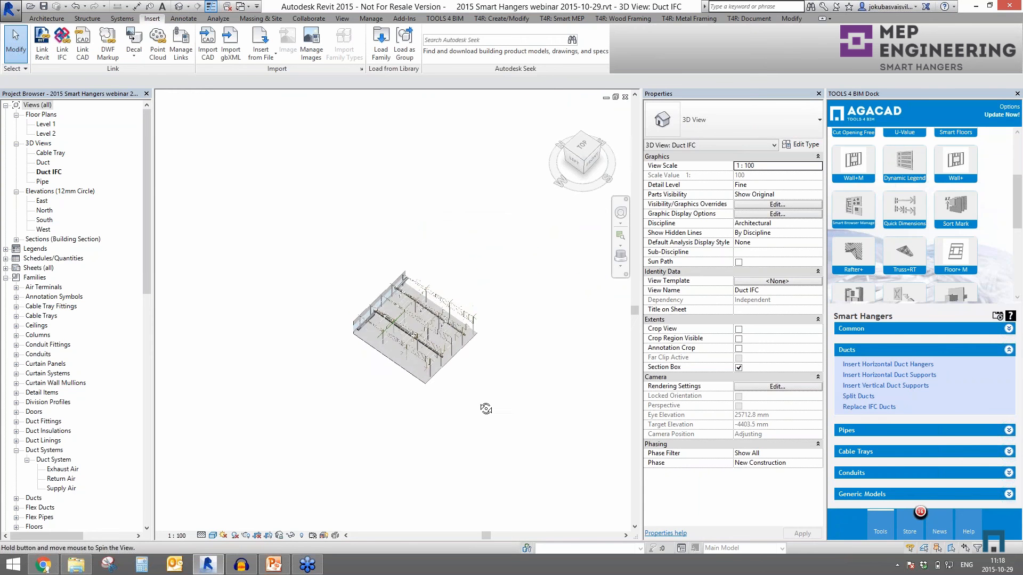
right_click(43, 163)
mouse_move(107, 250)
click(253, 261)
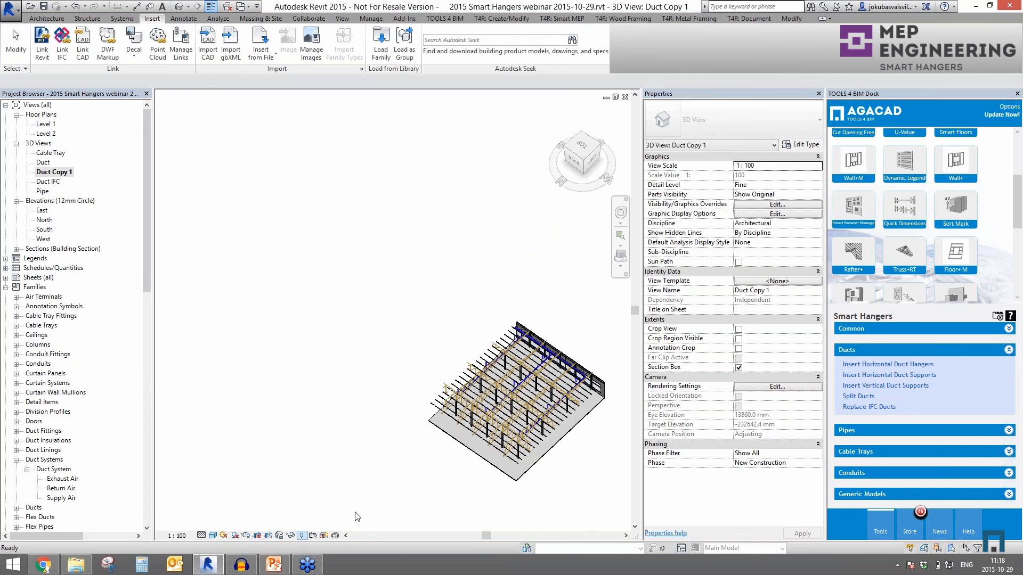
middle_drag(436, 454, 293, 381)
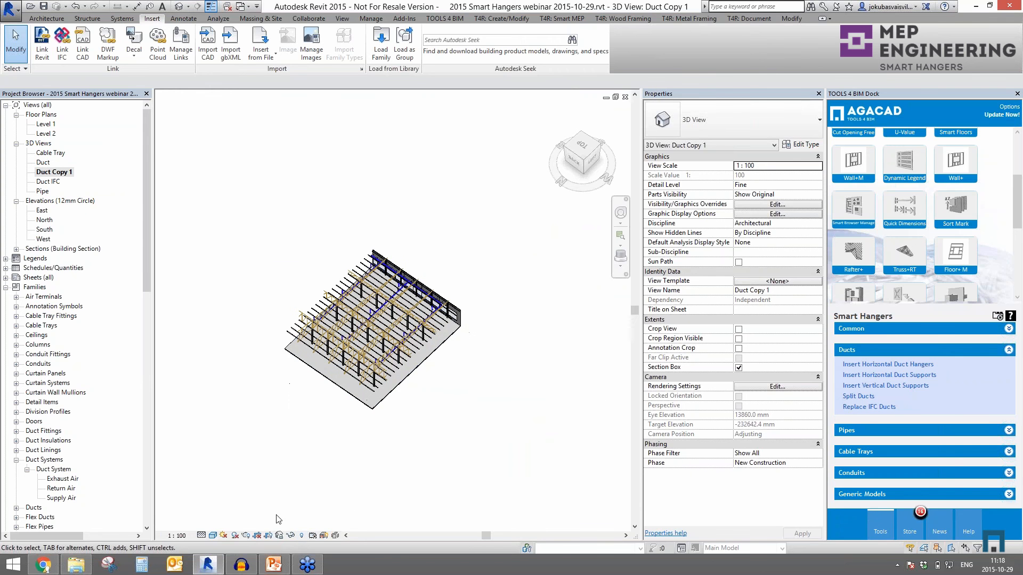
Reveal the hidden elements in the duplicated Duct view and unhide its section box.
click(301, 536)
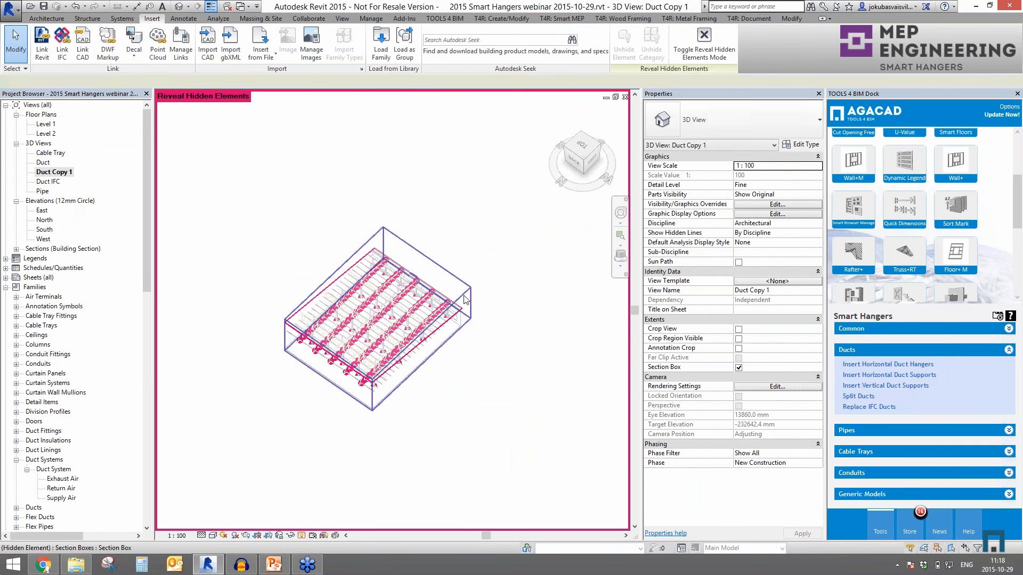
click(432, 46)
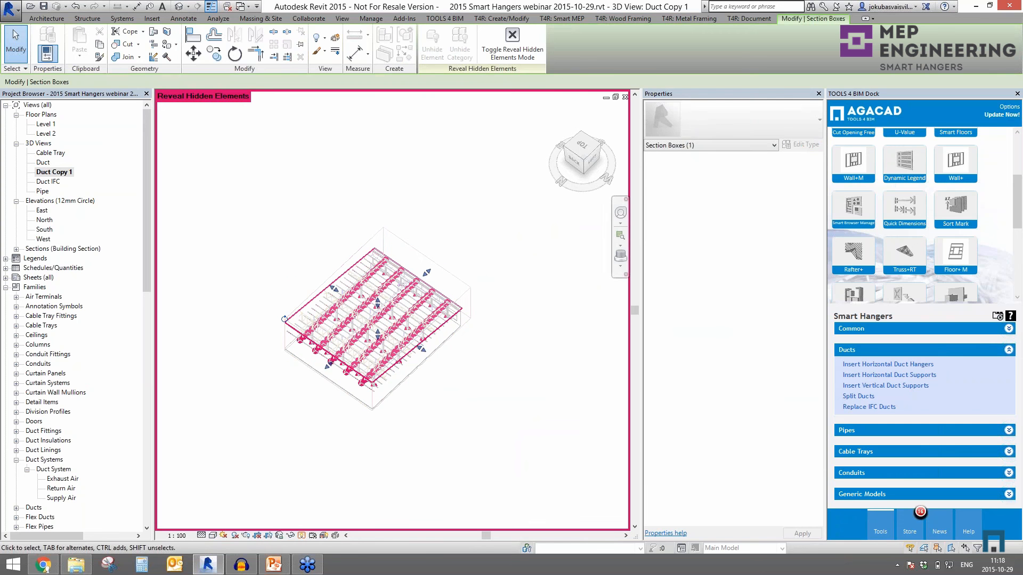
click(572, 379)
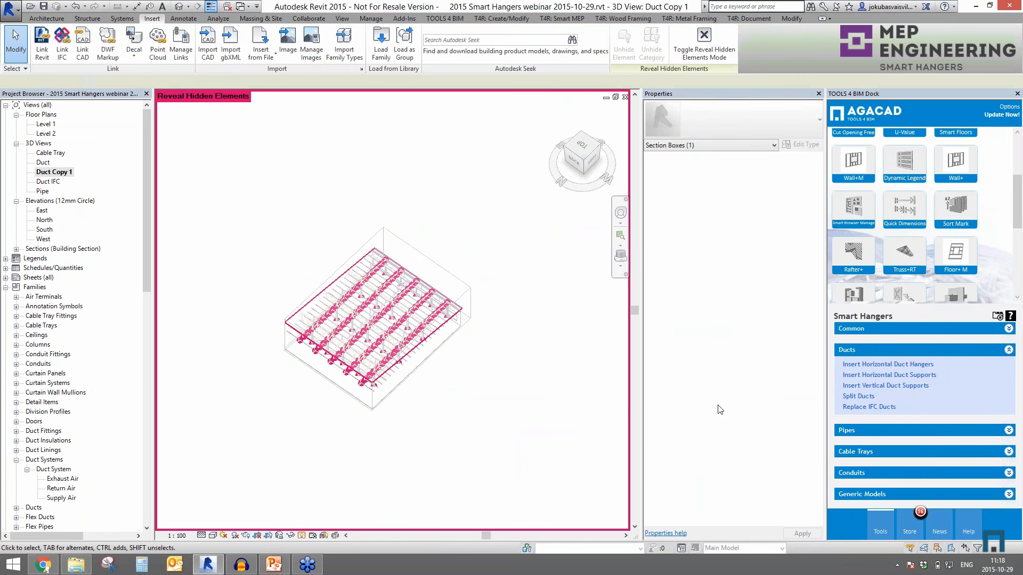
click(470, 298)
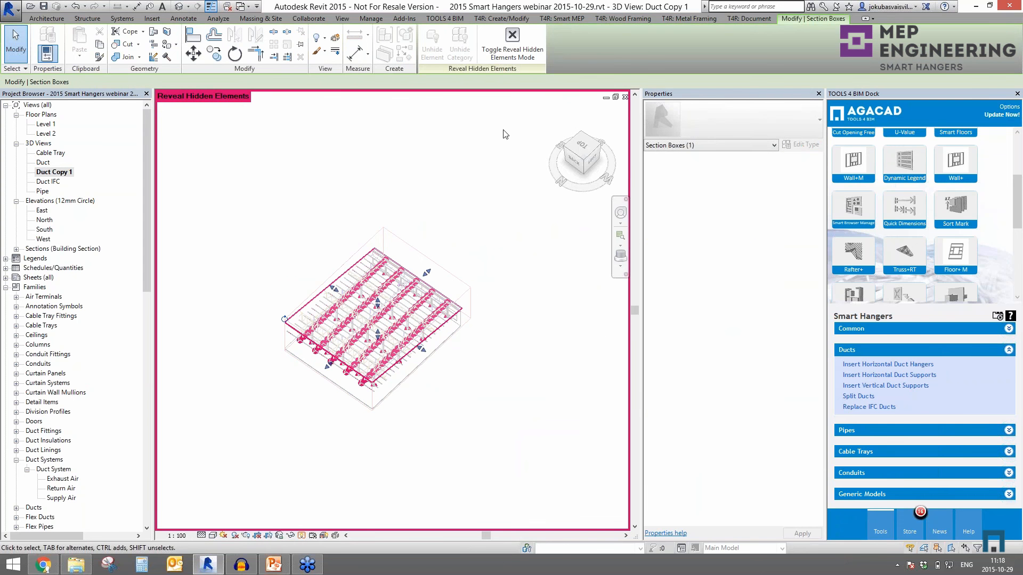
click(498, 415)
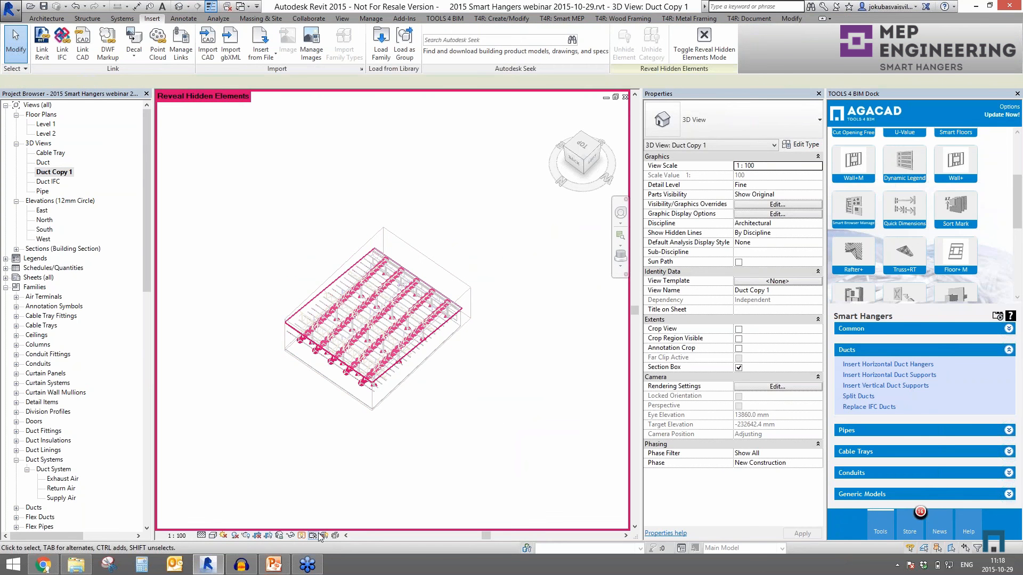
shift+middle_drag(507, 460, 560, 441)
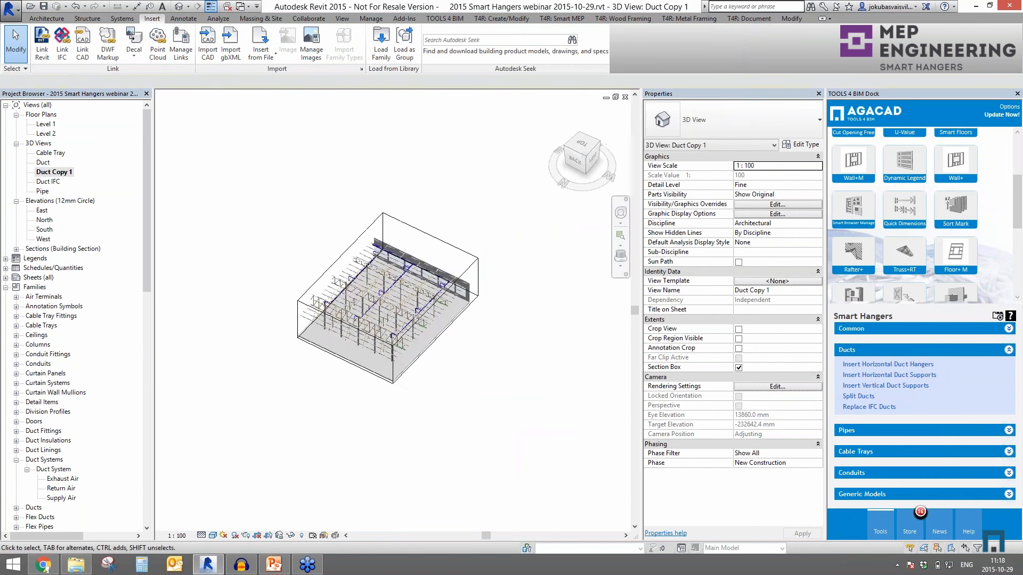
Turn off the section box in the duplicated Duct view and locate the linked floor model.
click(738, 368)
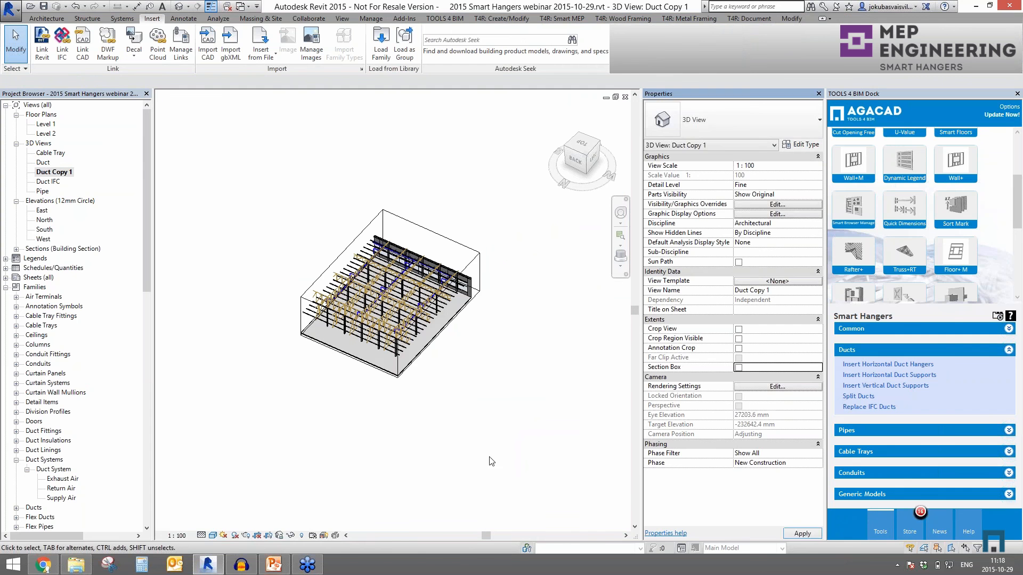
scroll(480, 445, down, 3)
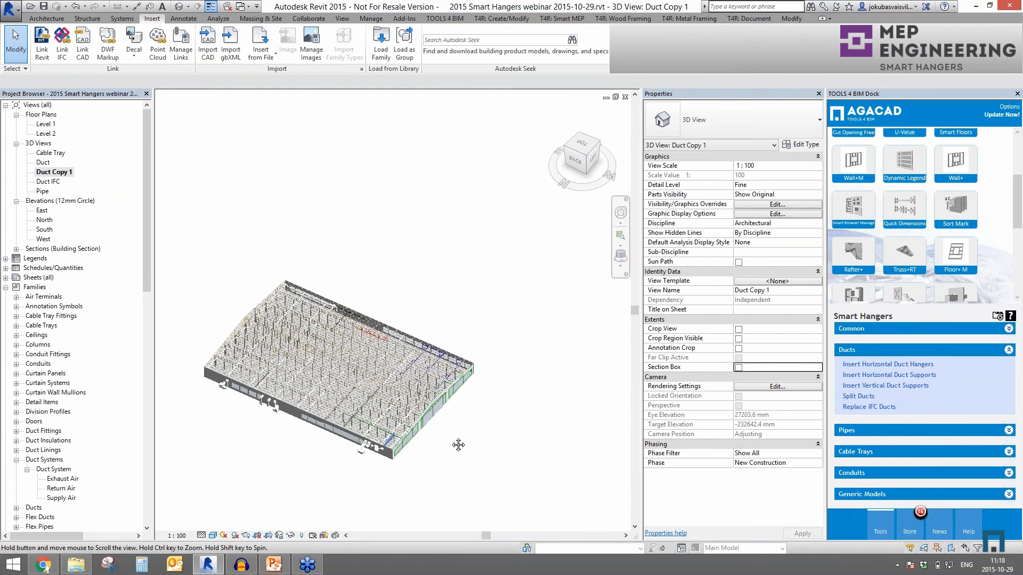
scroll(484, 384, down, 2)
middle_drag(484, 383, 500, 371)
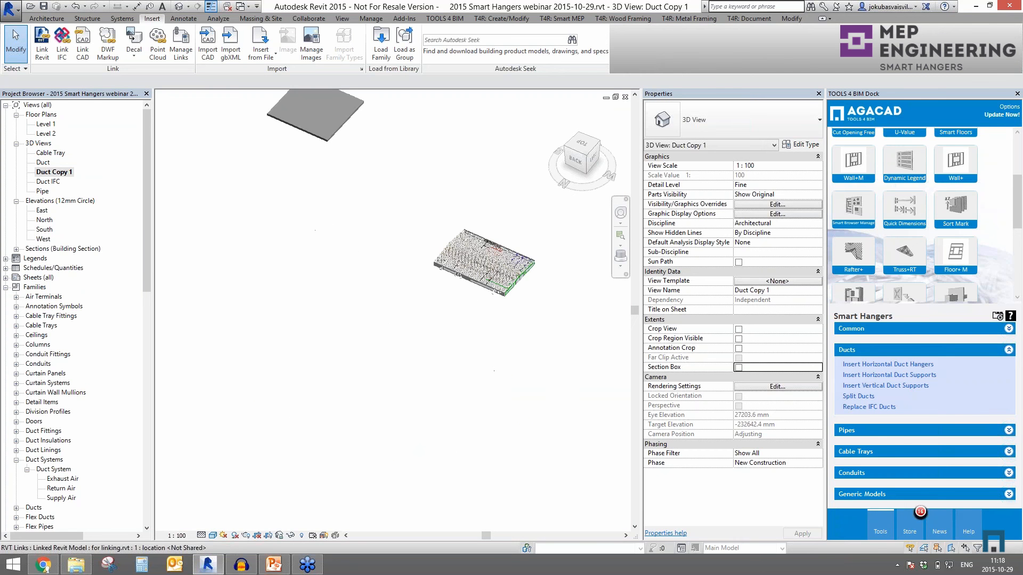
scroll(316, 124, down, 1)
middle_drag(315, 124, 356, 222)
scroll(357, 227, up, 10)
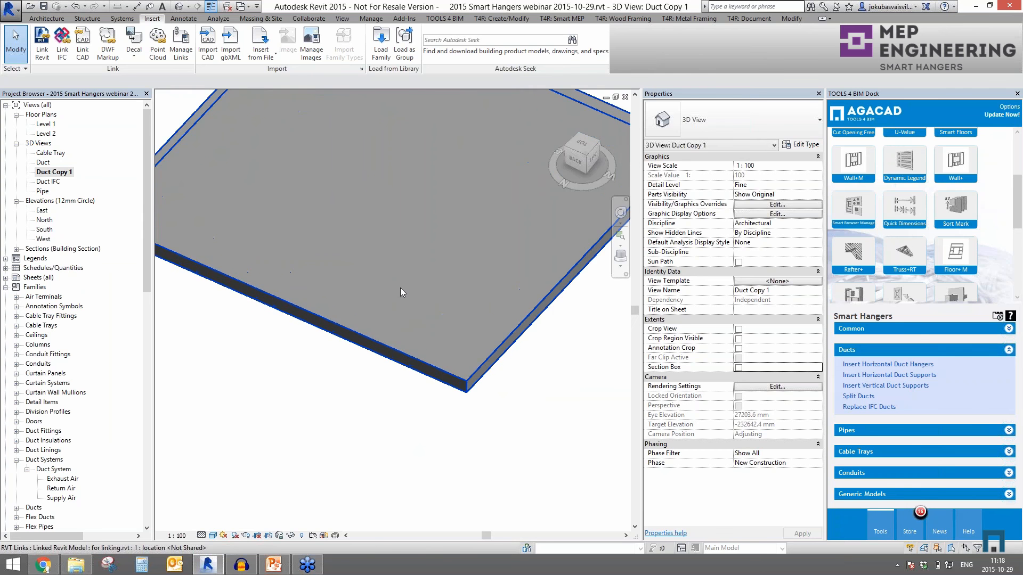
scroll(400, 292, down, 5)
click(483, 261)
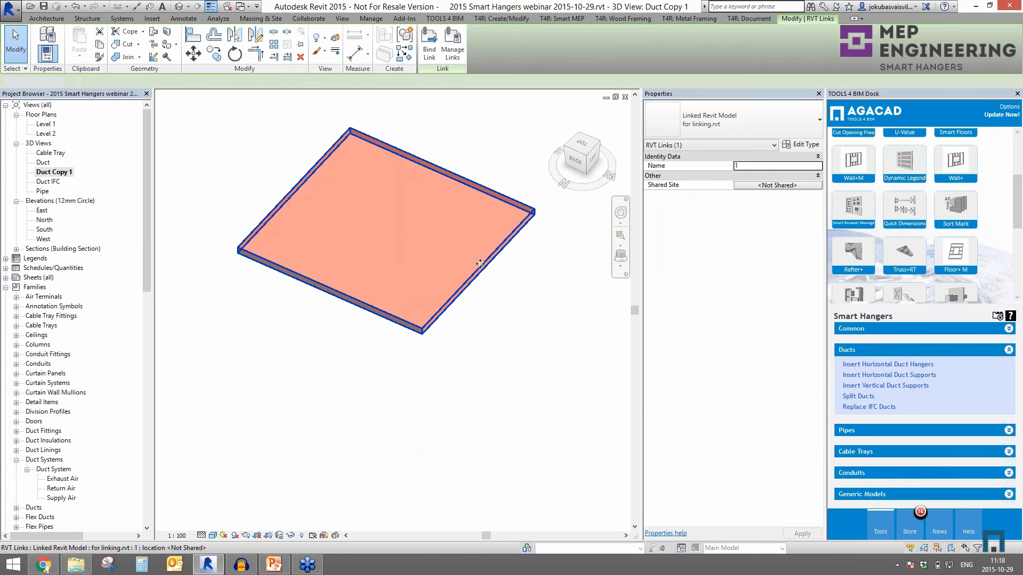
key(Escape)
click(487, 259)
key(Escape)
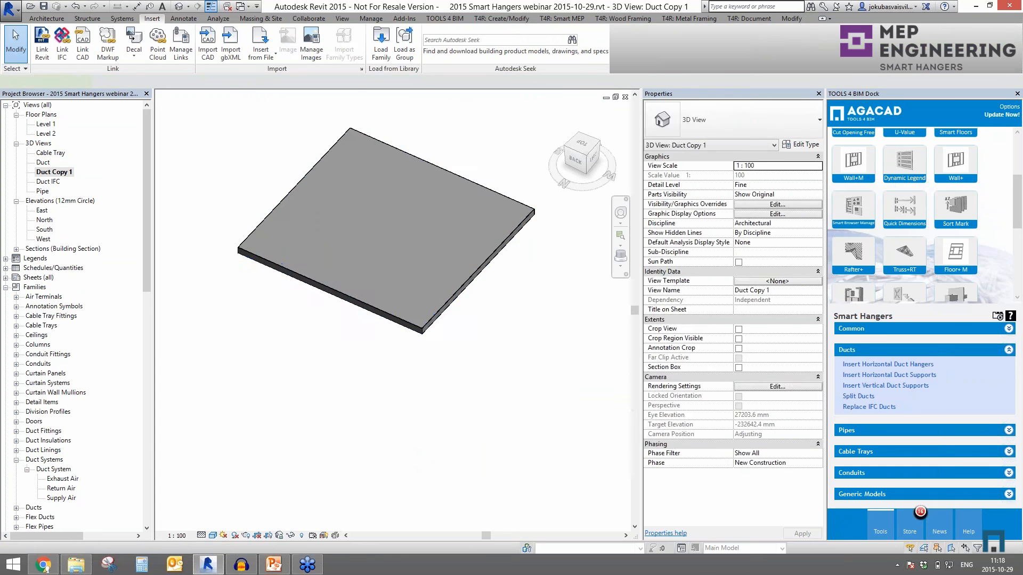
Draw a 305 mm round duct about 47 m long along one edge of the linked floor model.
key(t)
scroll(283, 220, up, 3)
click(246, 244)
click(356, 121)
key(Escape)
key(Escape)
Set the new duct's reference level to Level 1 and its offset to 2000 mm.
click(271, 217)
shift+middle_drag(282, 246, 366, 193)
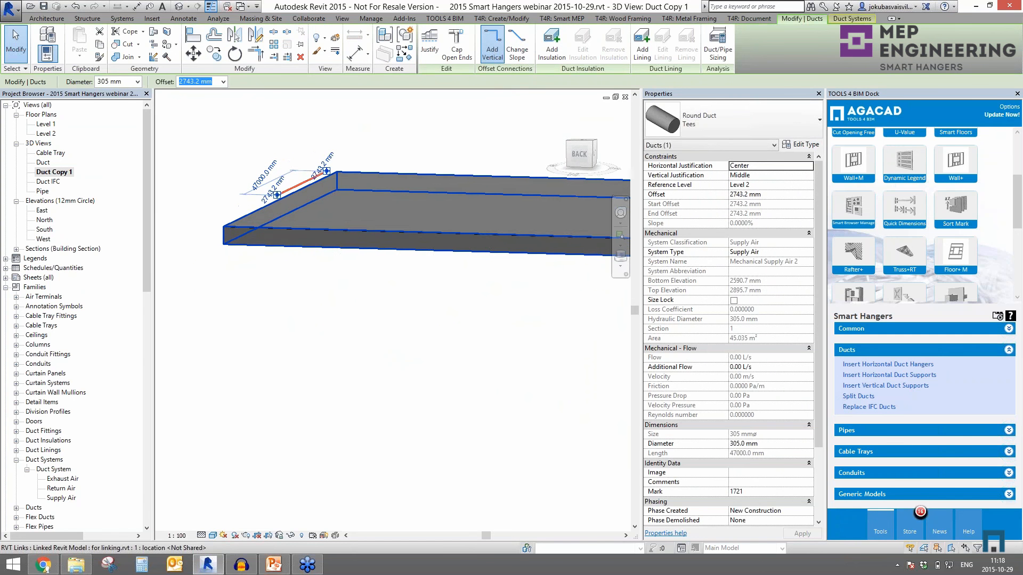
click(807, 186)
click(761, 195)
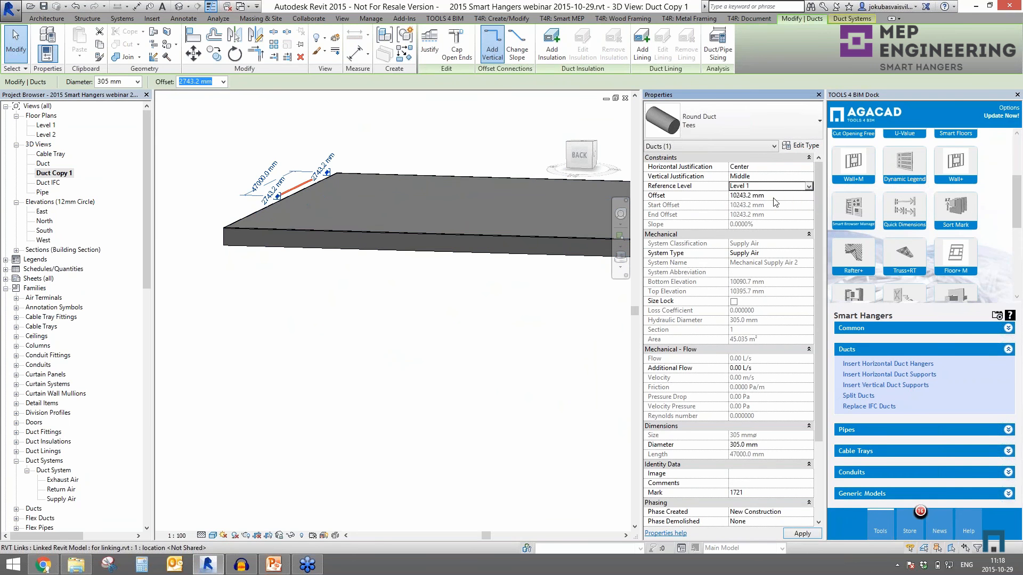
click(773, 195)
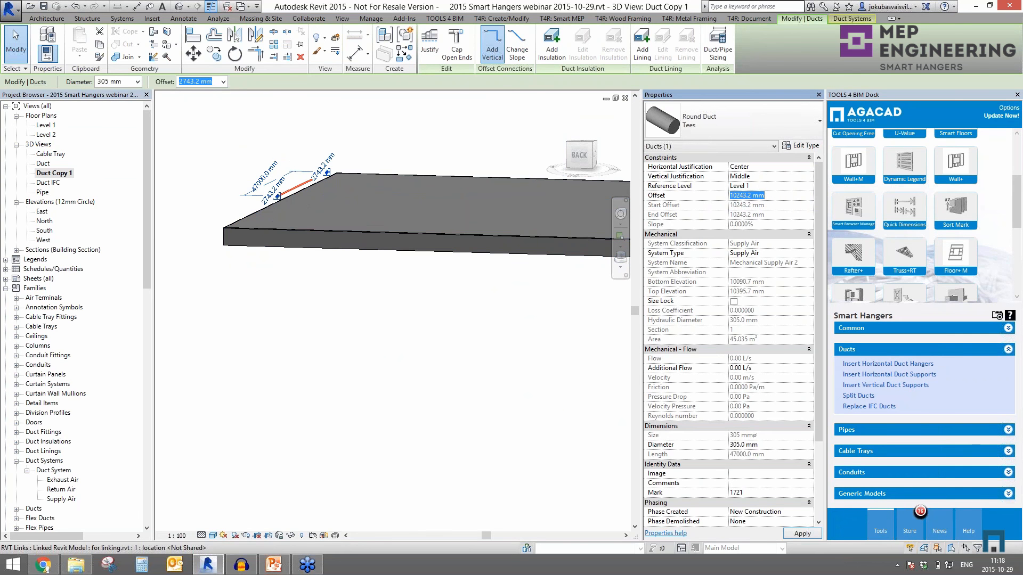
key(Return)
shift+middle_drag(383, 324, 328, 277)
scroll(315, 219, up, 5)
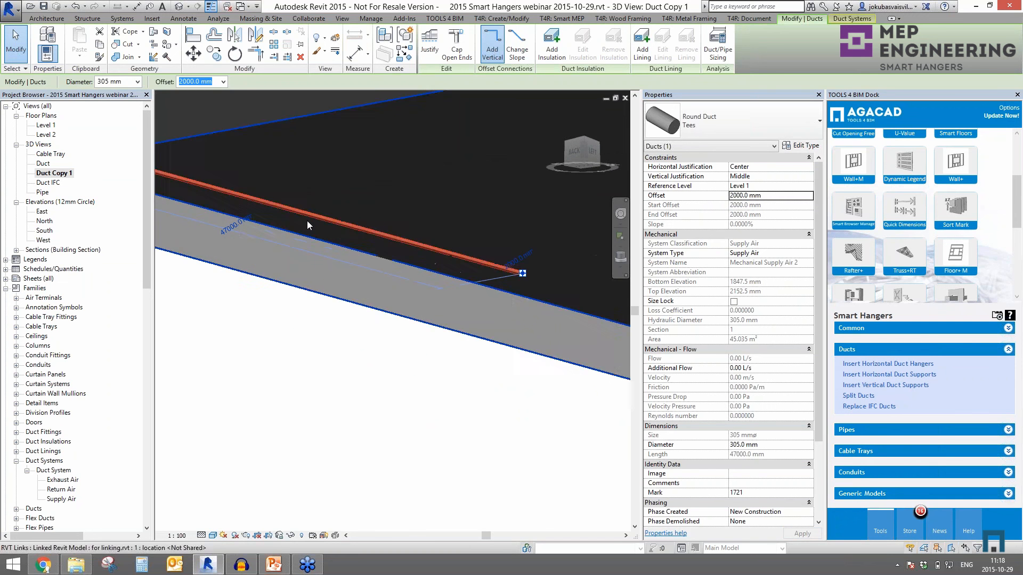
shift+middle_drag(319, 220, 381, 275)
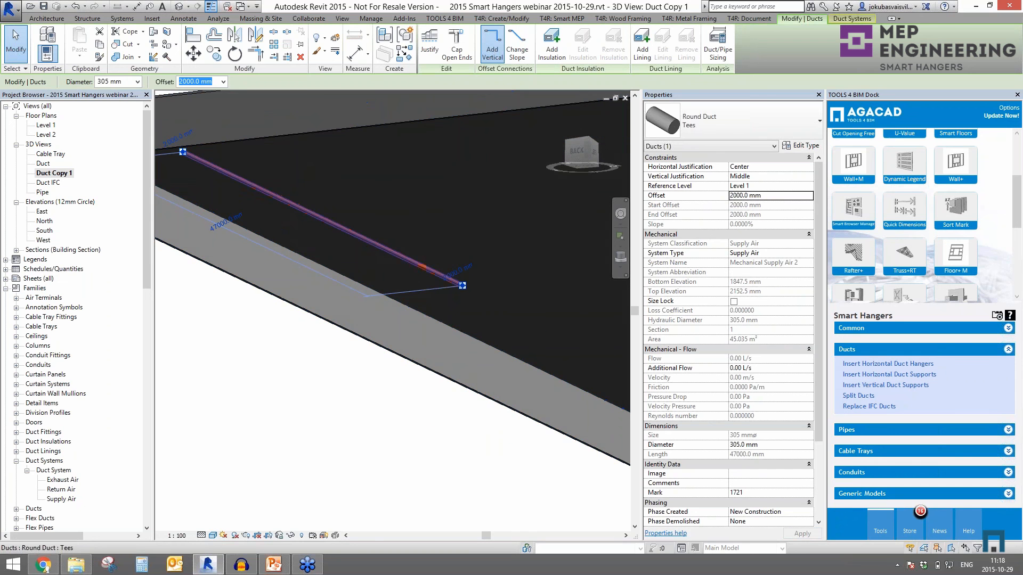
Start inserting horizontal duct hangers on the duct and add the round band template hanger type Flange Connection OSB - 10.
click(868, 366)
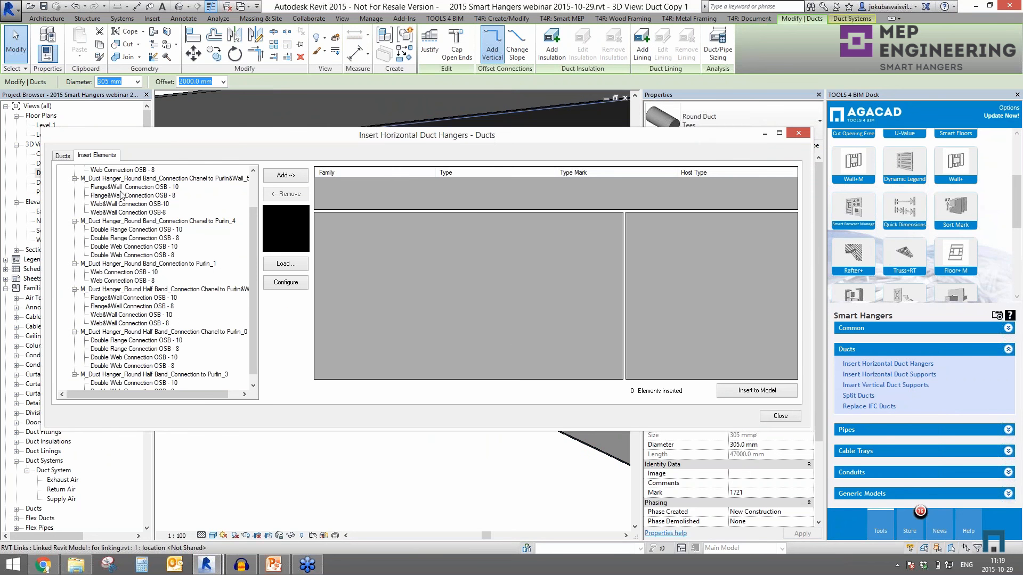
click(122, 187)
scroll(156, 212, up, 2)
click(137, 187)
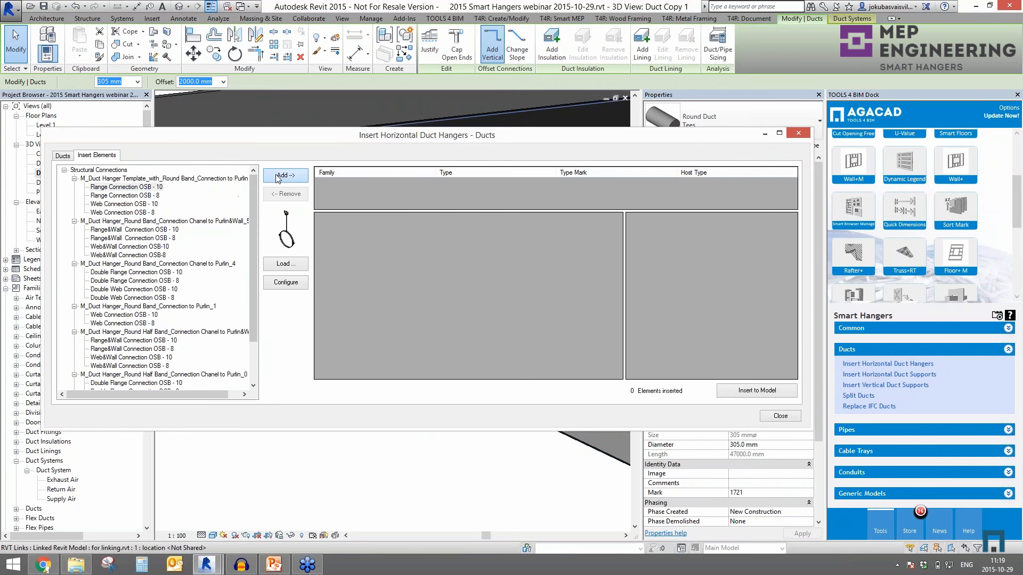
click(286, 175)
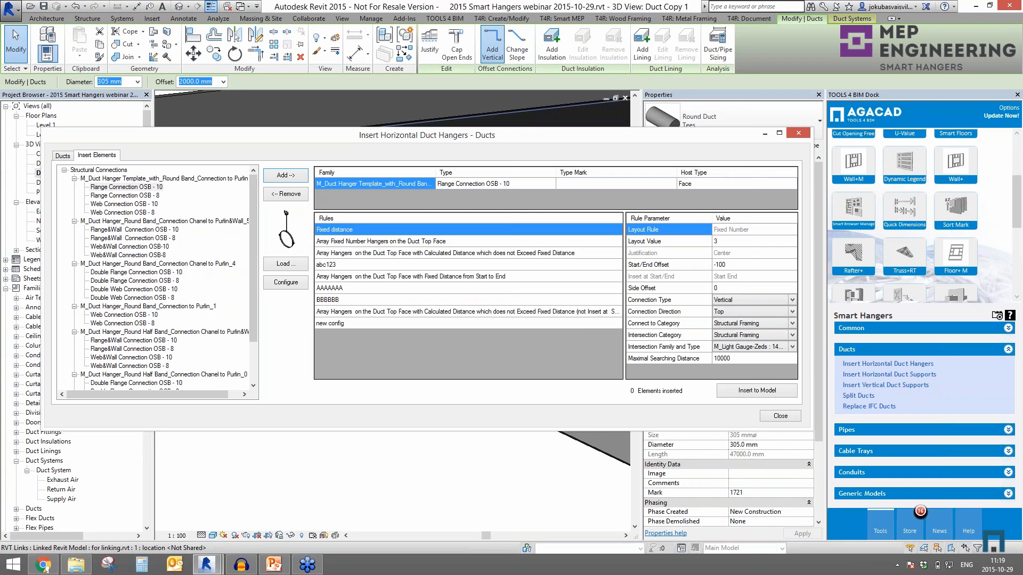
Set the Fixed distance rule to connect to Floors, with intersection category (none) and a layout value of 10.
click(792, 323)
click(732, 350)
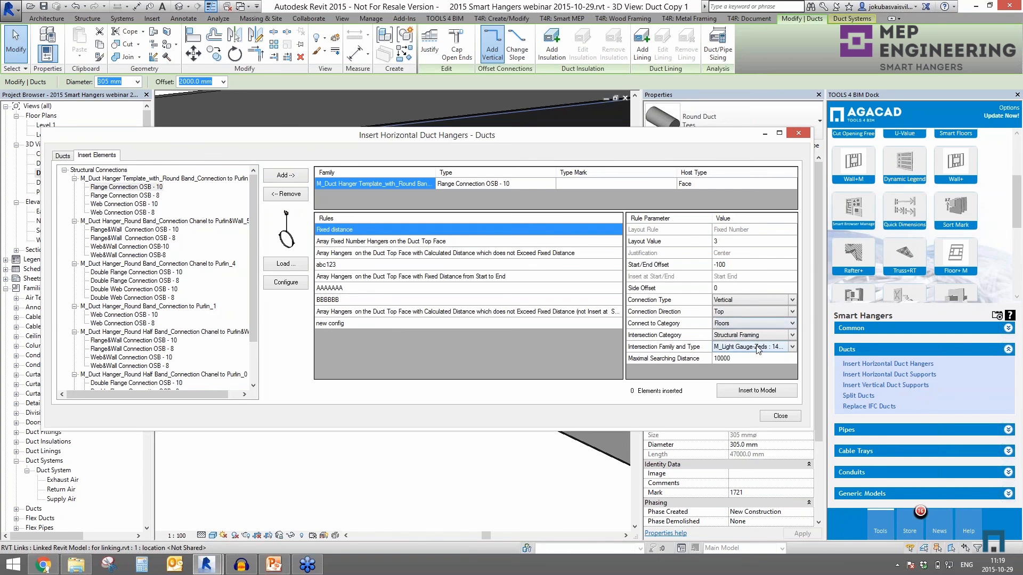
click(792, 336)
click(744, 341)
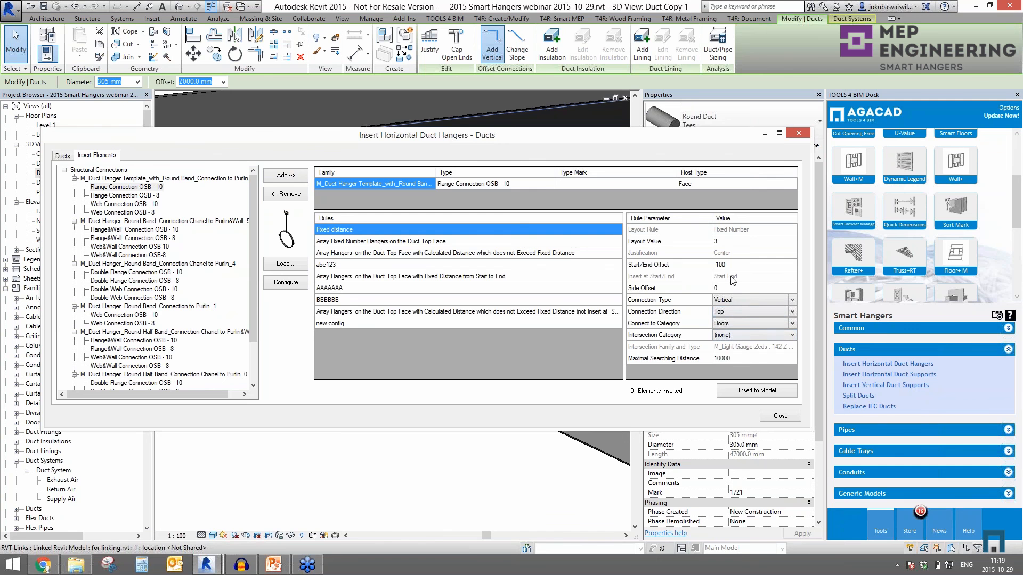
click(726, 242)
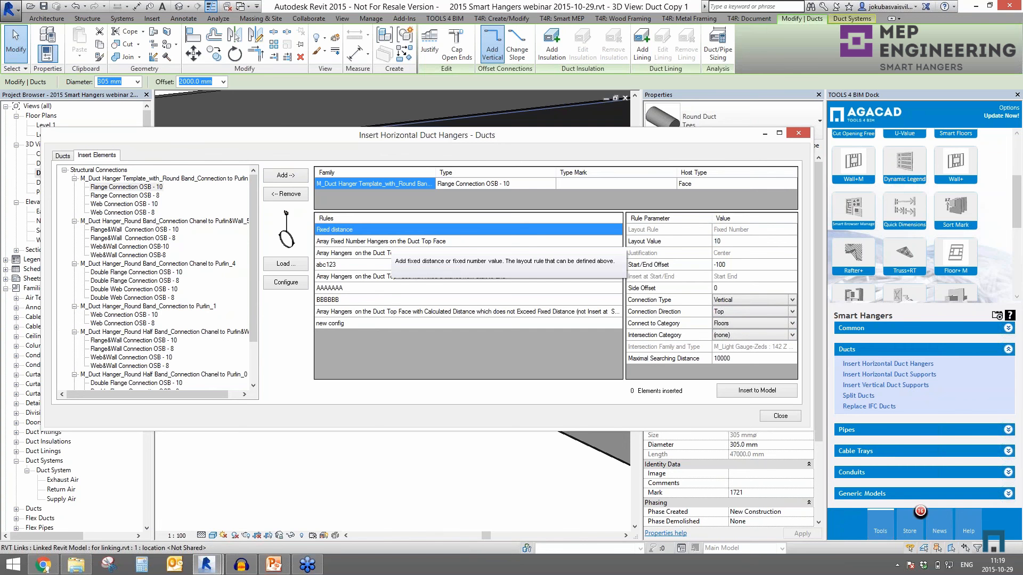
Insert the configured round band hangers along the duct, and set the view's visual style to Hidden Line.
click(757, 393)
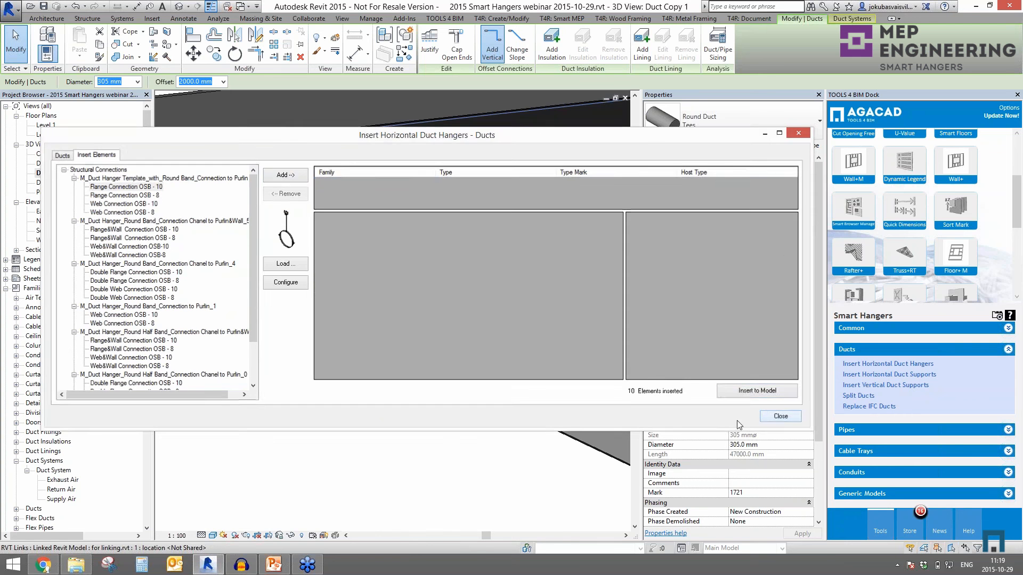
click(776, 418)
shift+middle_drag(449, 429, 325, 395)
click(212, 540)
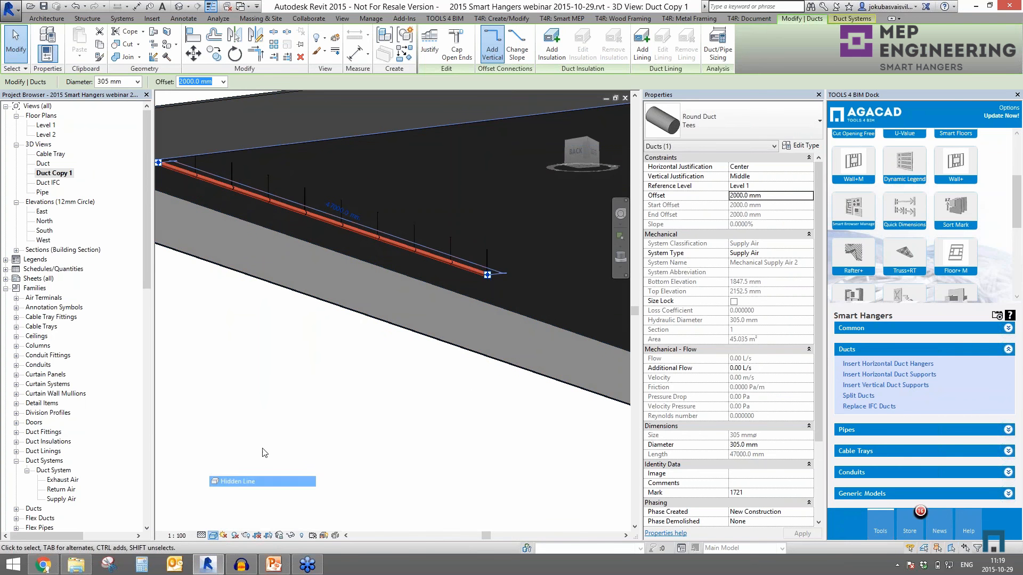
click(243, 469)
Examine how the inserted hangers meet the linked floor along the whole duct and where they sit relative to the building model.
middle_drag(345, 359, 436, 476)
scroll(404, 287, up, 8)
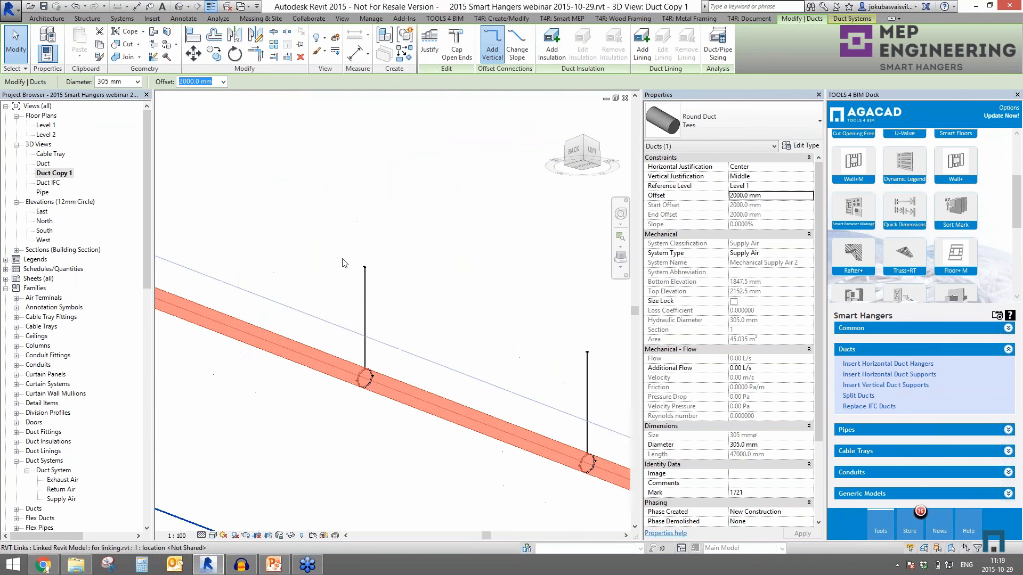
scroll(382, 265, up, 3)
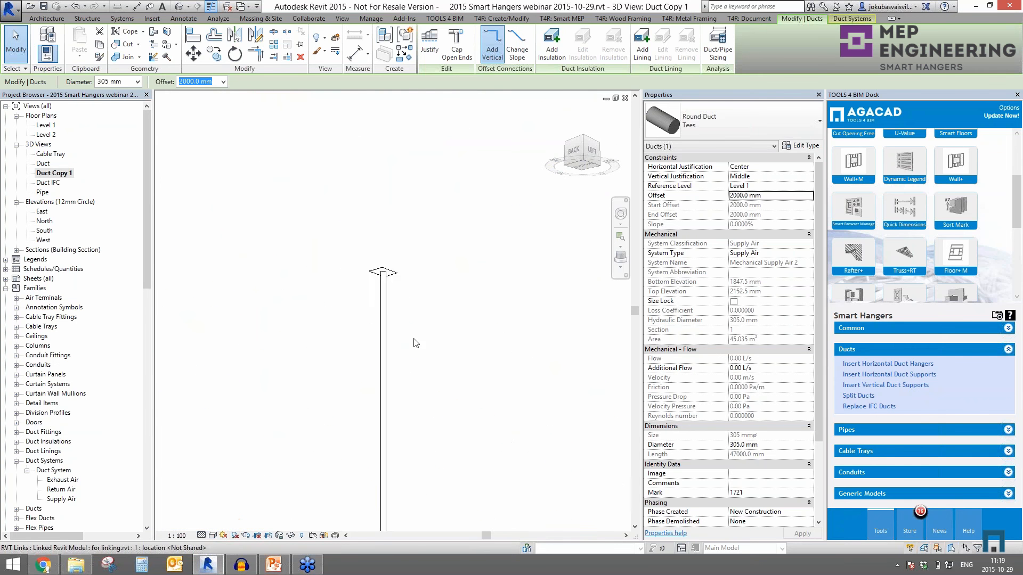
scroll(480, 457, down, 5)
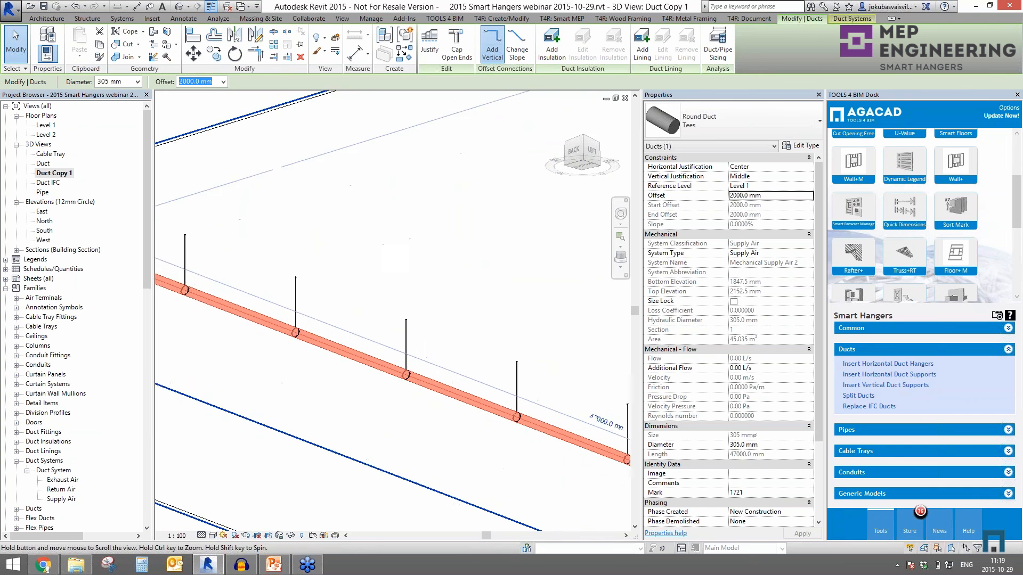
middle_drag(521, 399, 335, 329)
middle_drag(488, 445, 348, 373)
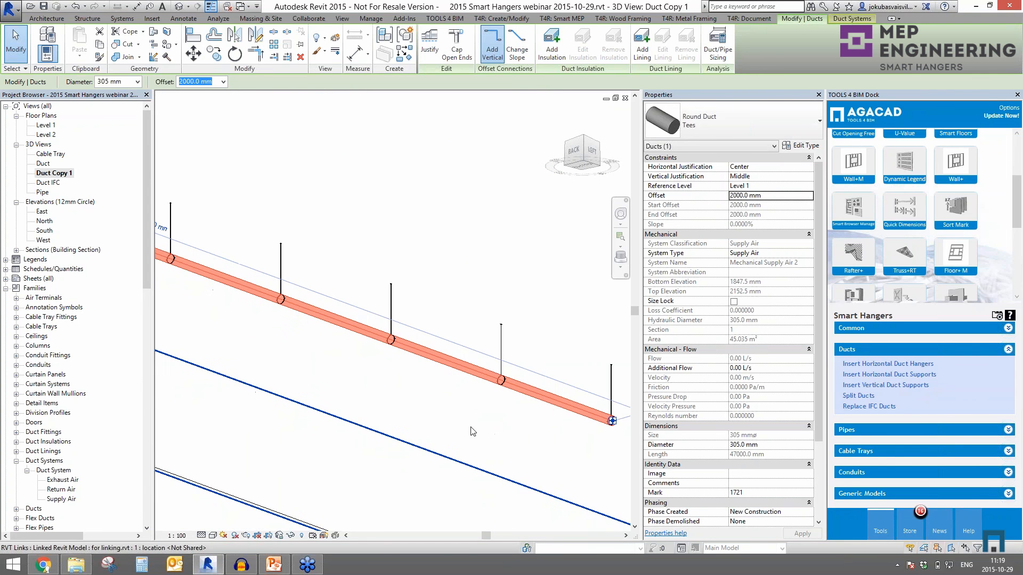
scroll(493, 437, down, 3)
mouse_move(495, 439)
shift+middle_down()
mouse_move(558, 495)
mouse_move(470, 424)
mouse_move(282, 352)
shift+middle_up()
scroll(511, 427, down, 3)
scroll(478, 424, down, 3)
middle_drag(478, 424, 339, 343)
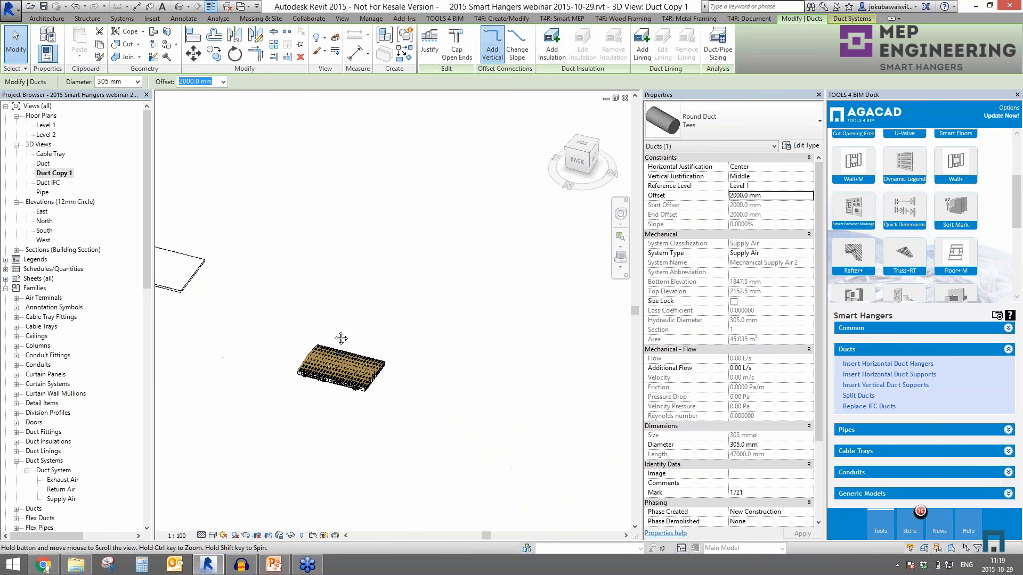
scroll(310, 382, up, 4)
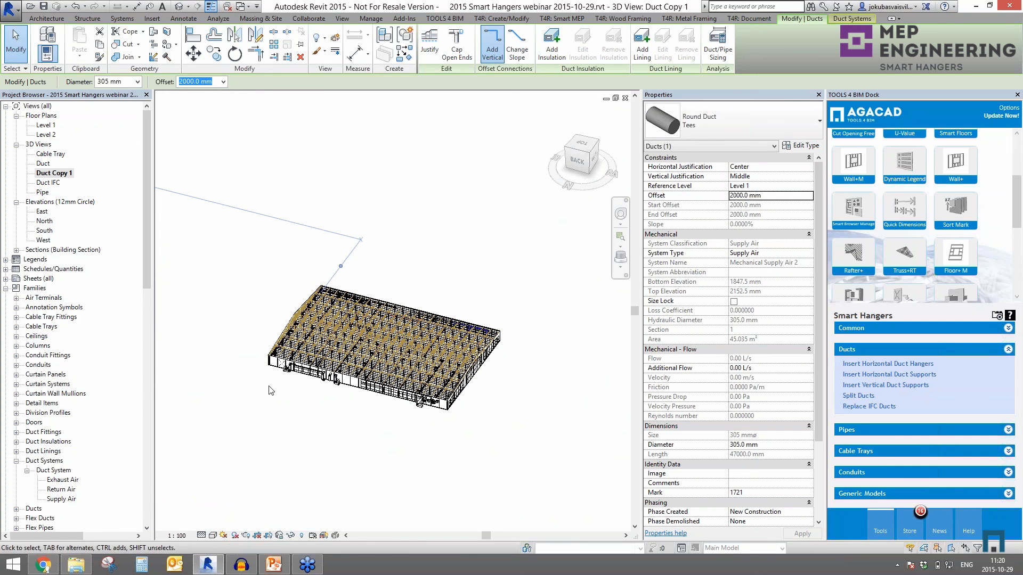
Open the Duct IFC 3D view and select a round band hanger on the main duct near the truss column.
double_click(53, 183)
scroll(408, 330, up, 3)
click(408, 331)
scroll(408, 330, up, 5)
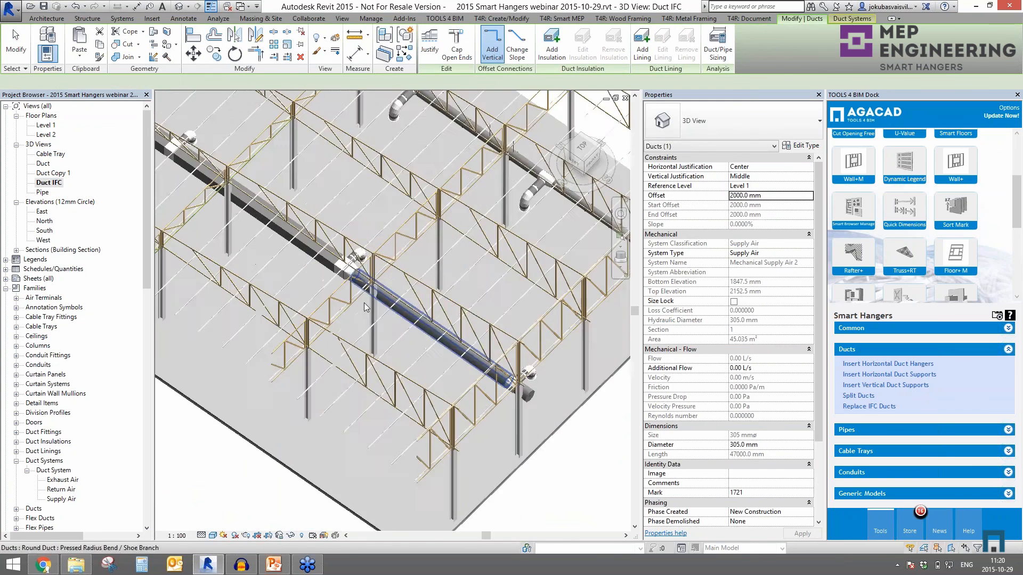
scroll(402, 239, up, 5)
click(402, 238)
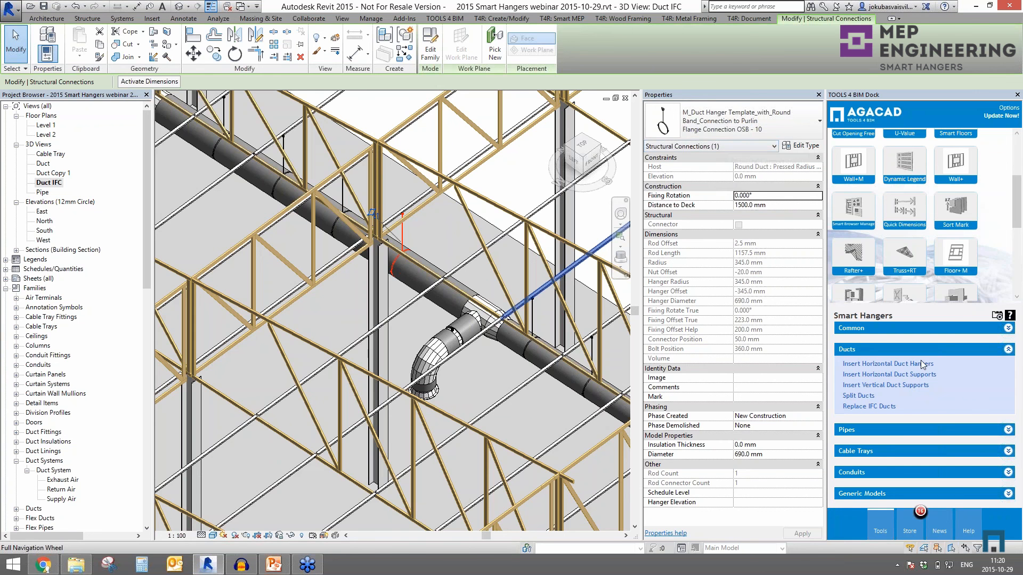
Calculate the selected hanger's elevation from its host level into a new shared parameter named ZZ, grouped under Identity Data.
click(855, 328)
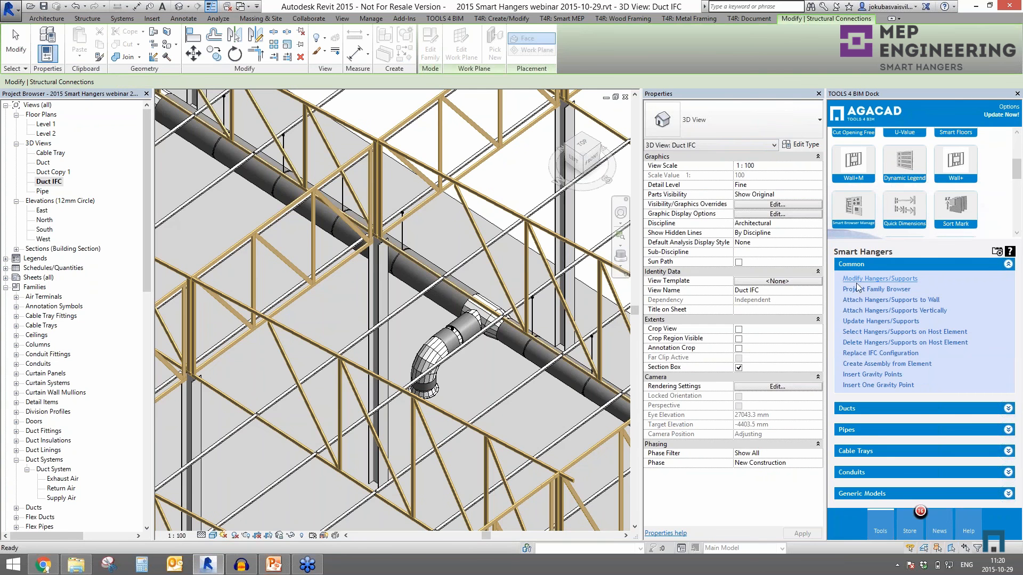
click(879, 280)
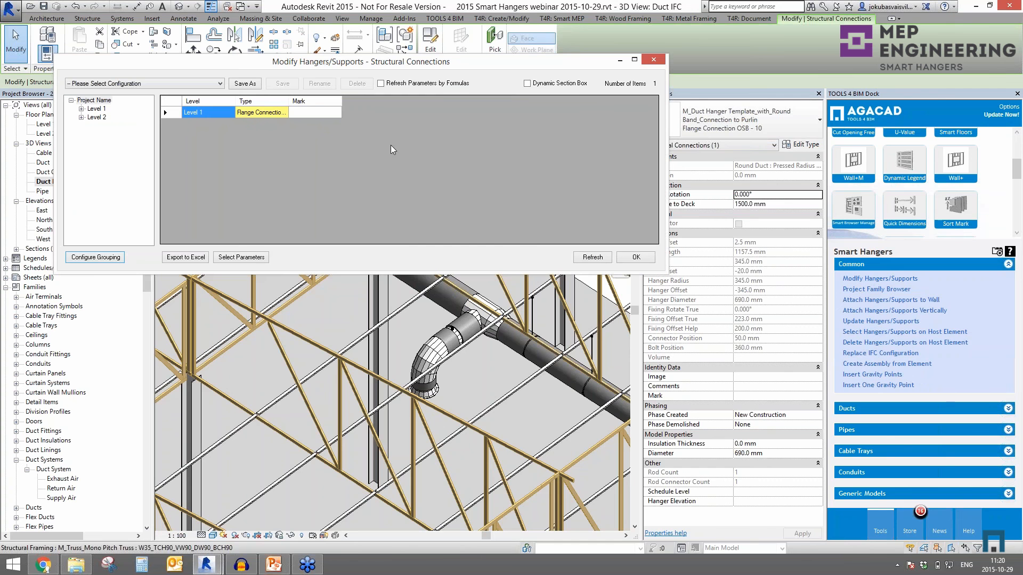
right_click(253, 114)
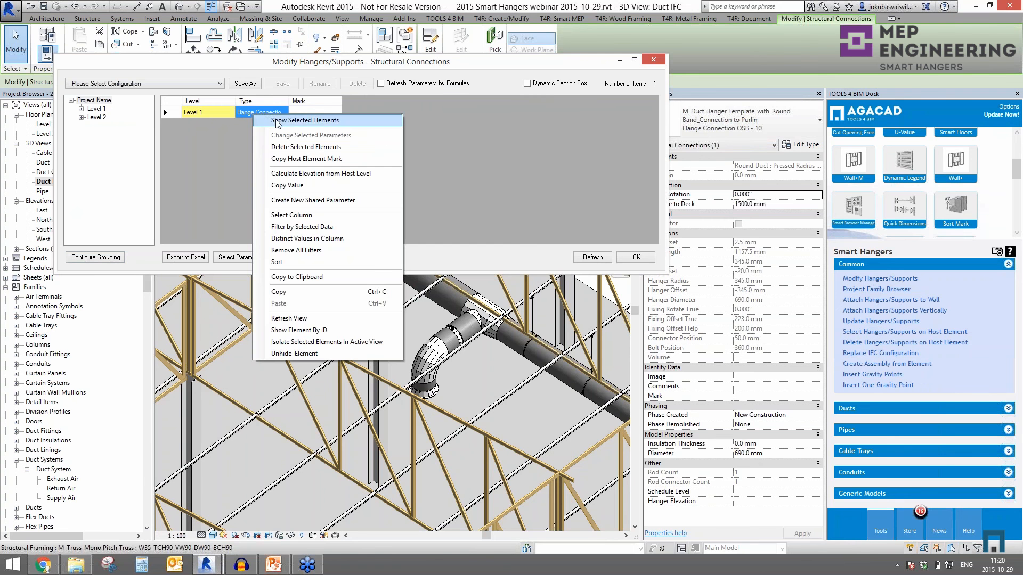
click(327, 174)
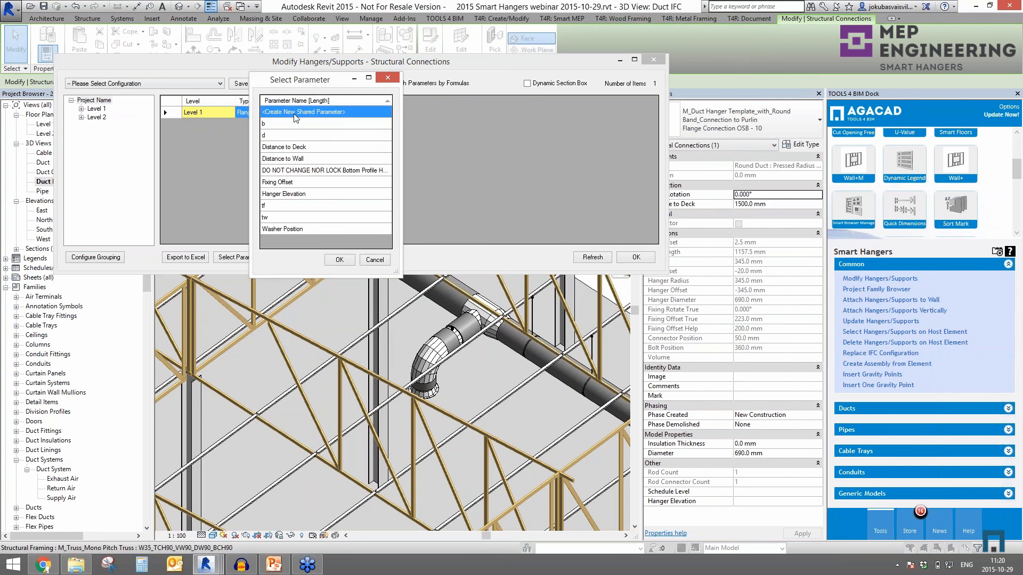
double_click(294, 114)
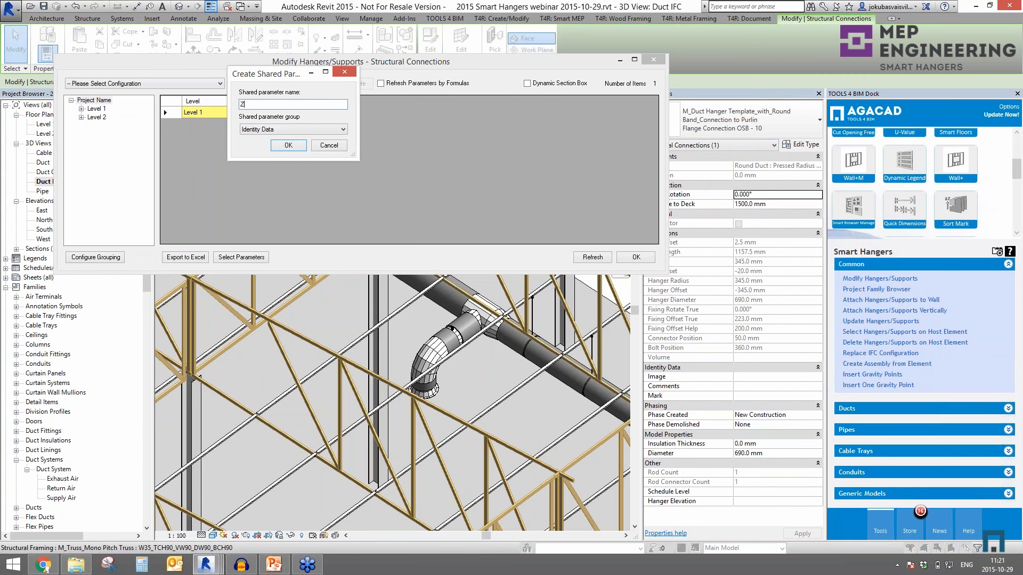
click(288, 145)
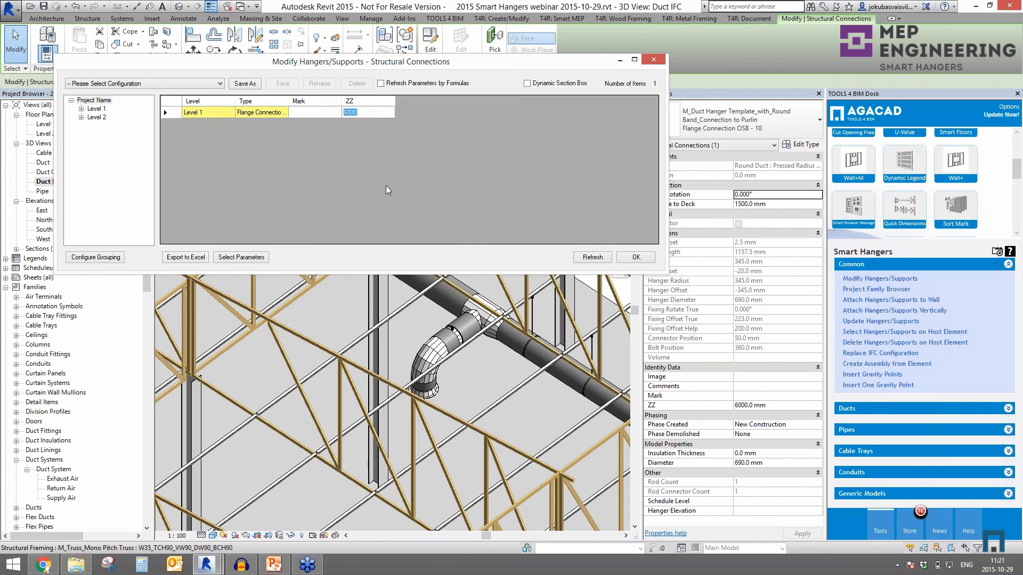
click(628, 259)
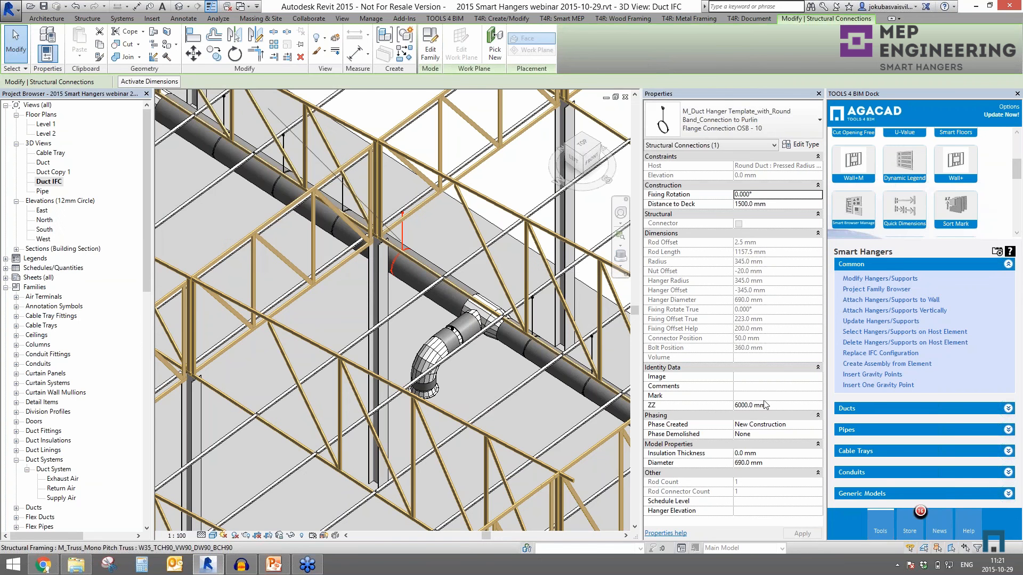
Check the ZZ elevation value on this hanger and on other hangers along the duct.
click(780, 406)
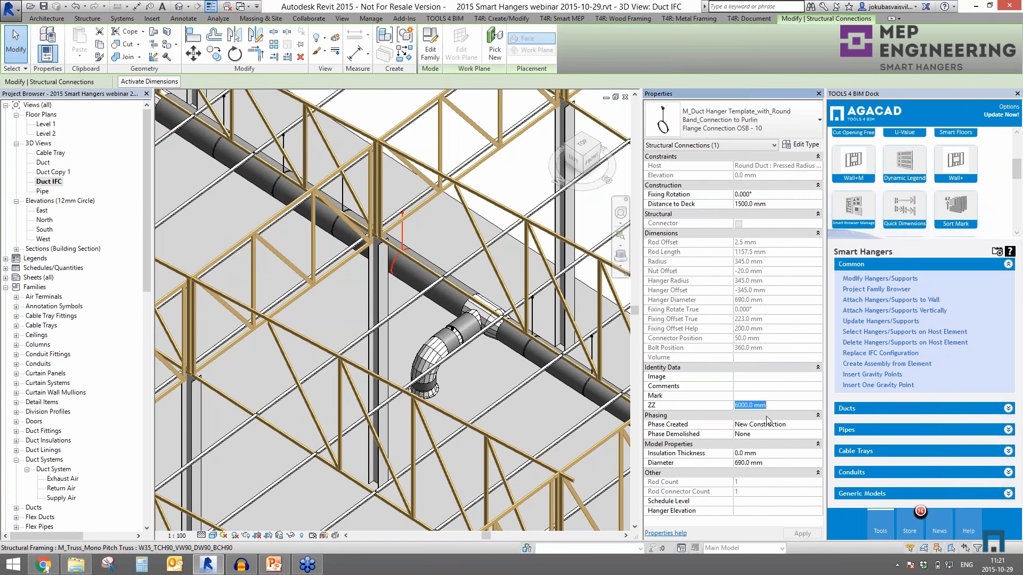
click(567, 375)
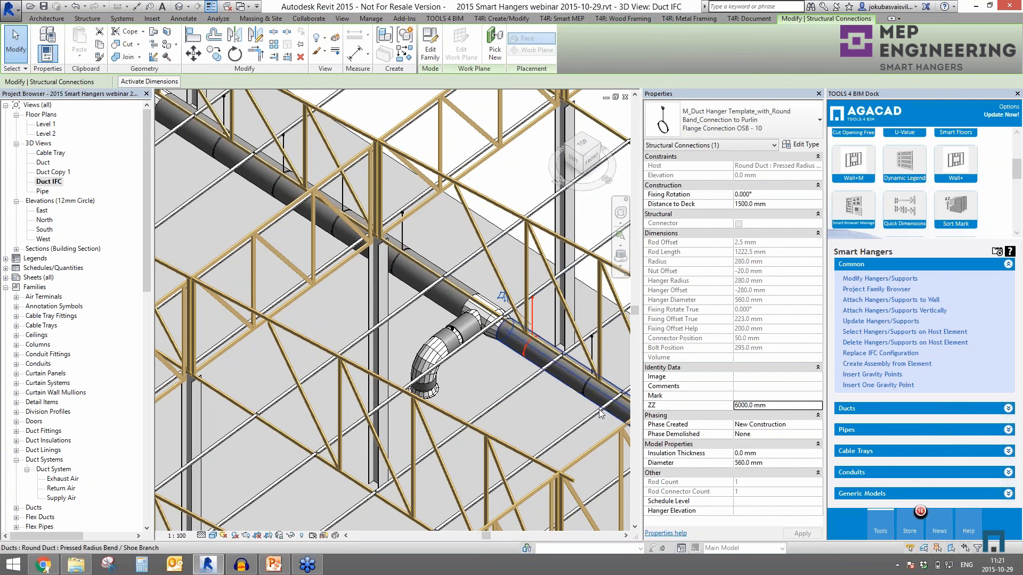
middle_drag(538, 395, 292, 241)
middle_drag(464, 343, 403, 385)
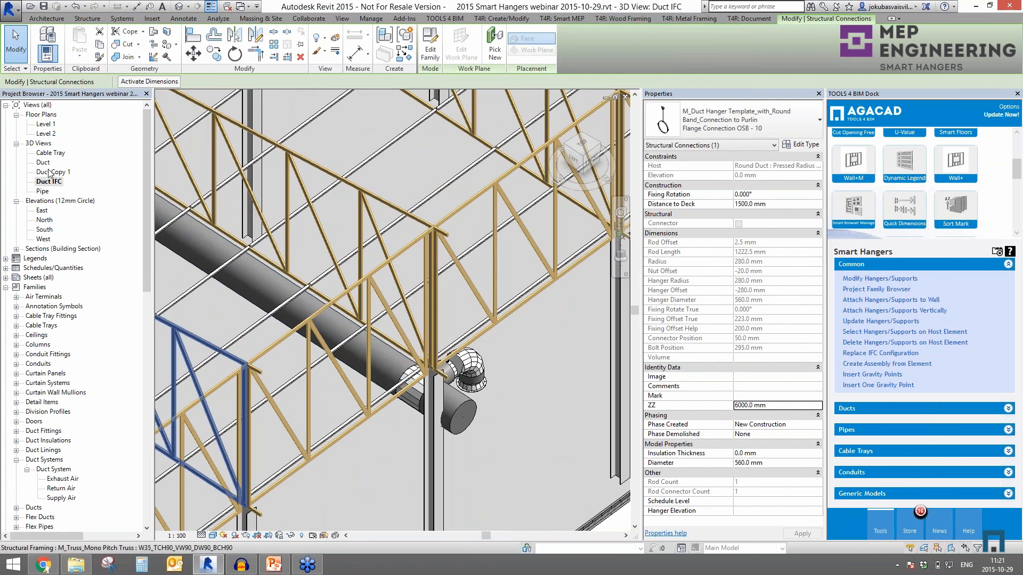
scroll(301, 199, down, 5)
scroll(292, 175, up, 5)
click(304, 176)
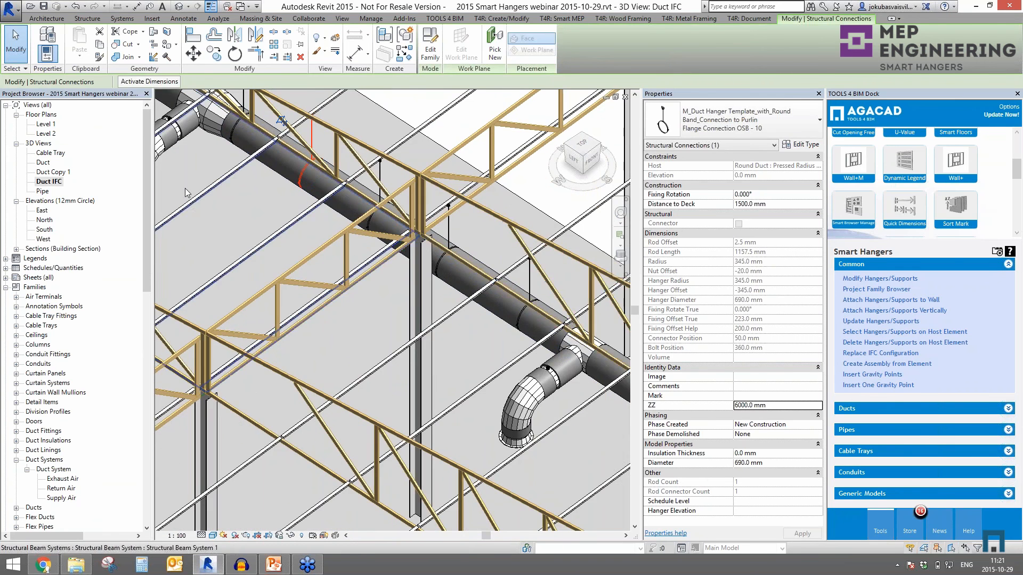
Open the Cable Tray 3D view and compare a hanger's ZZ value with its tray's reference level and offset.
double_click(51, 153)
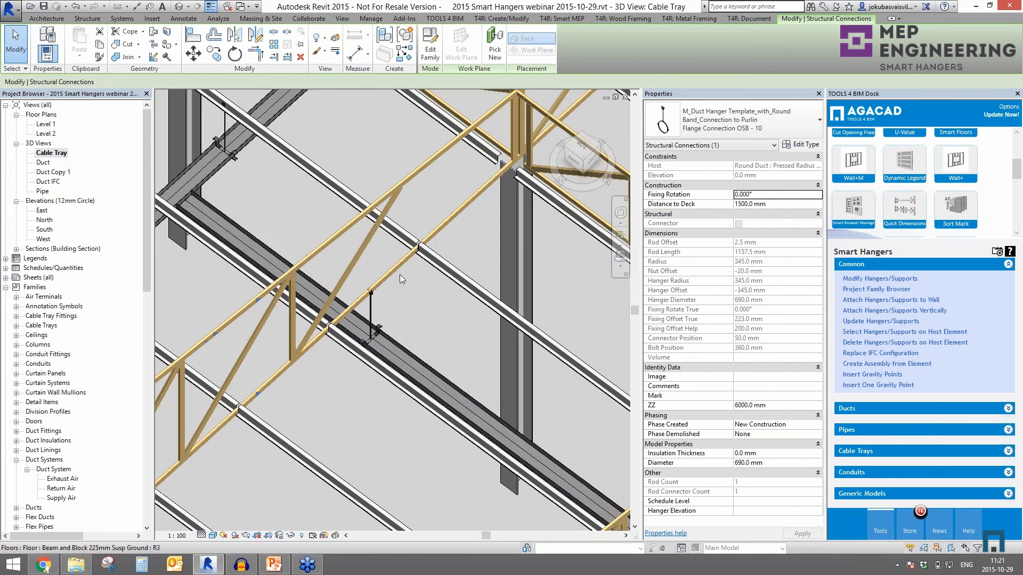
click(372, 315)
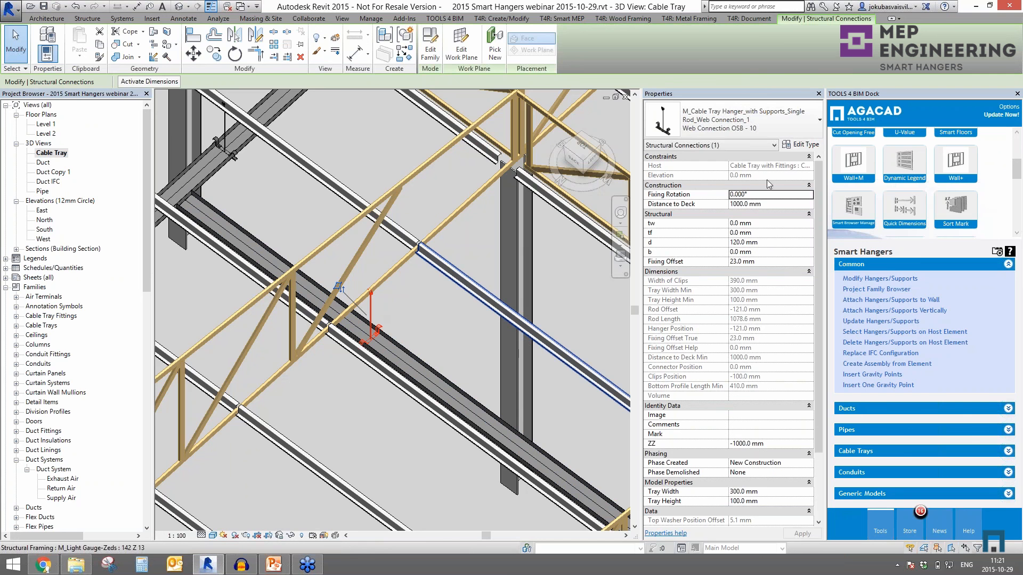
click(436, 366)
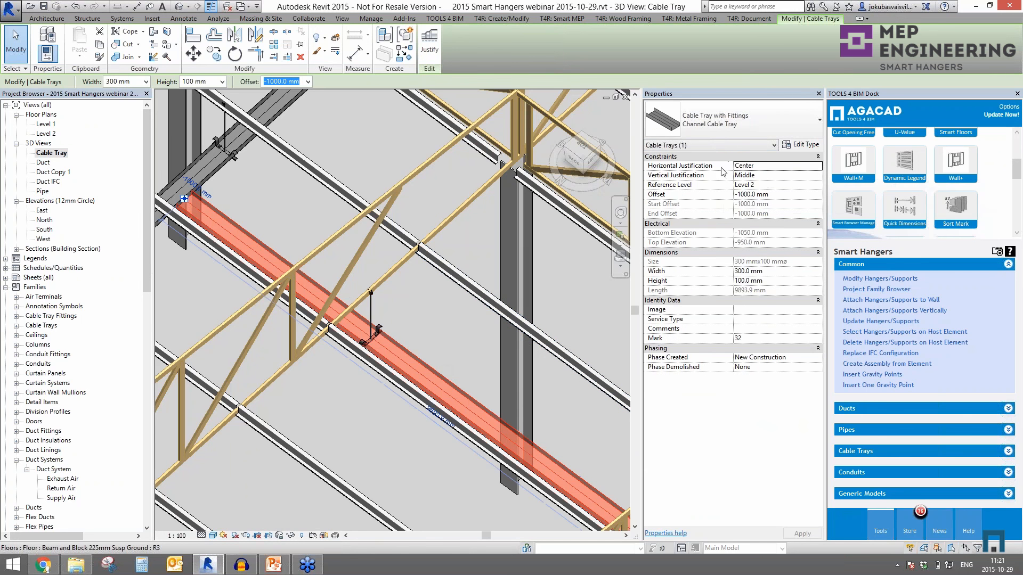
click(757, 186)
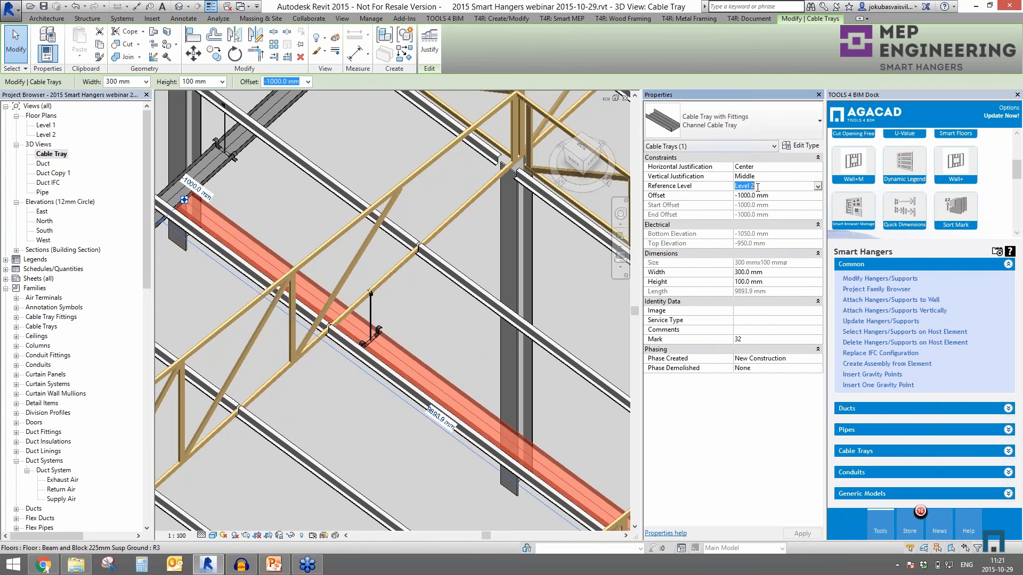
click(372, 316)
click(746, 444)
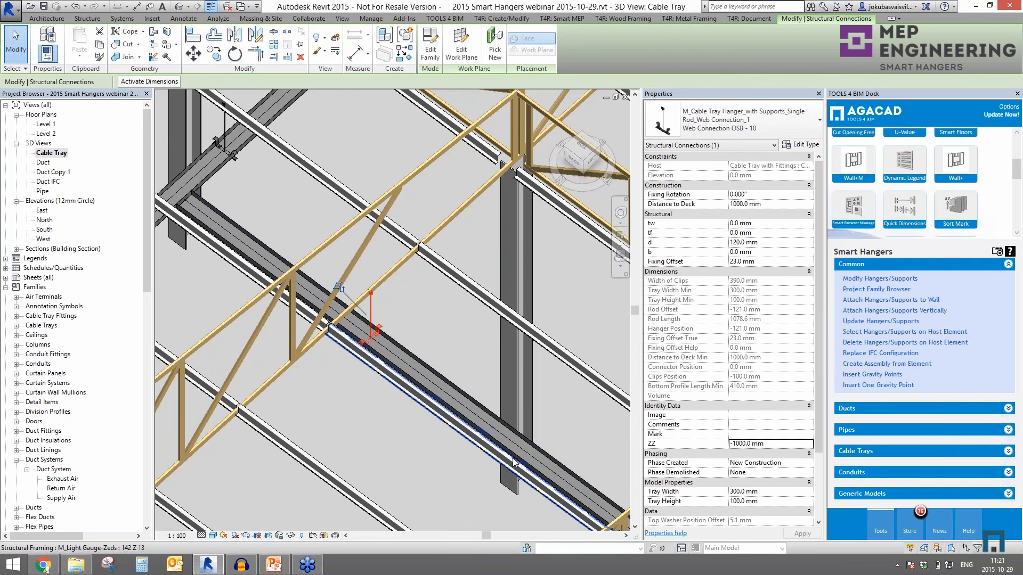
Create an assembly from a single-rod hanger on the cable tray, using the Smart Hangers assembly command.
click(433, 440)
scroll(424, 413, down, 4)
scroll(509, 413, down, 3)
shift+middle_drag(509, 414, 717, 424)
middle_drag(513, 349, 344, 346)
scroll(344, 346, up, 3)
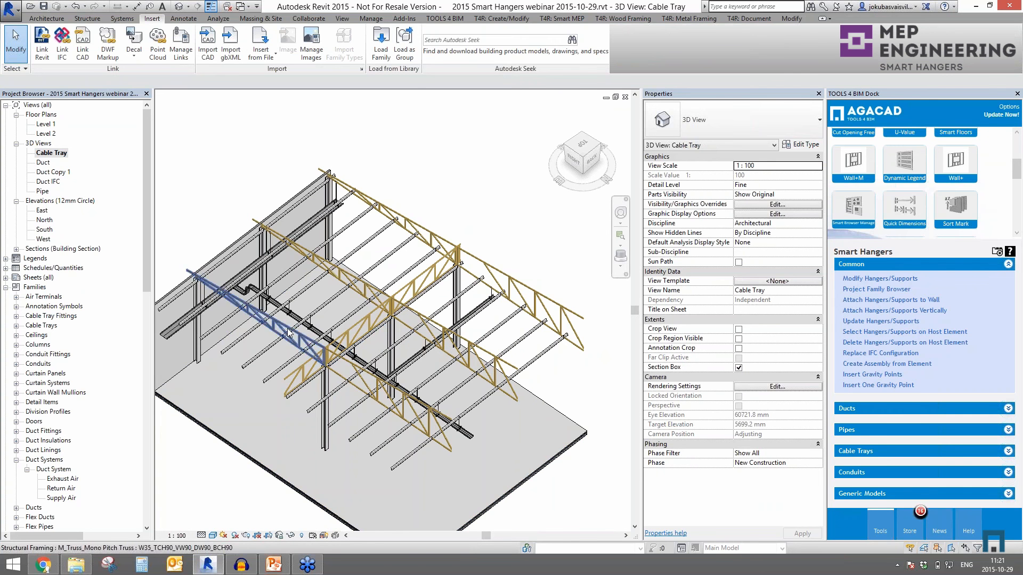
scroll(282, 328, up, 2)
scroll(288, 332, up, 3)
click(292, 250)
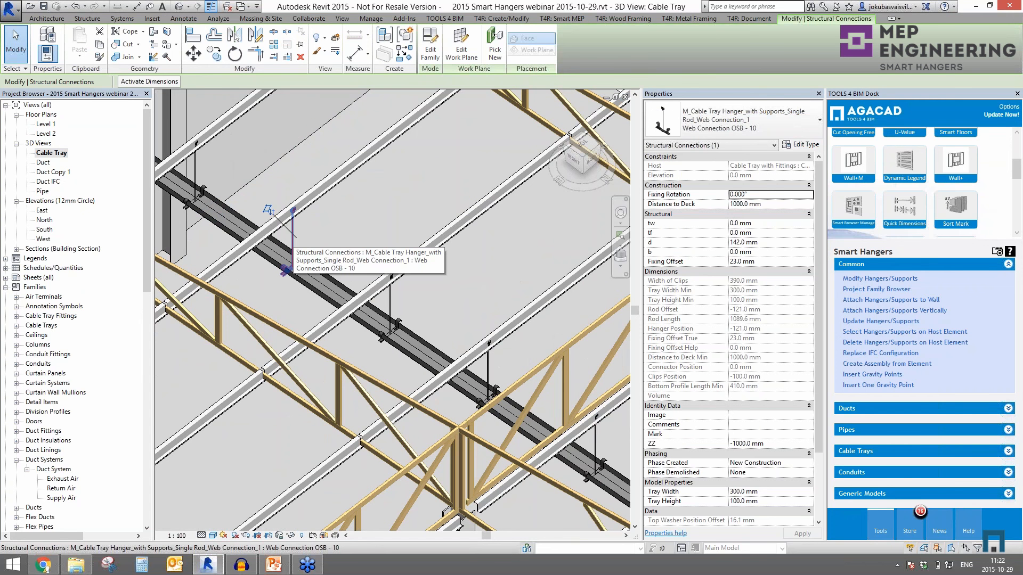
click(869, 366)
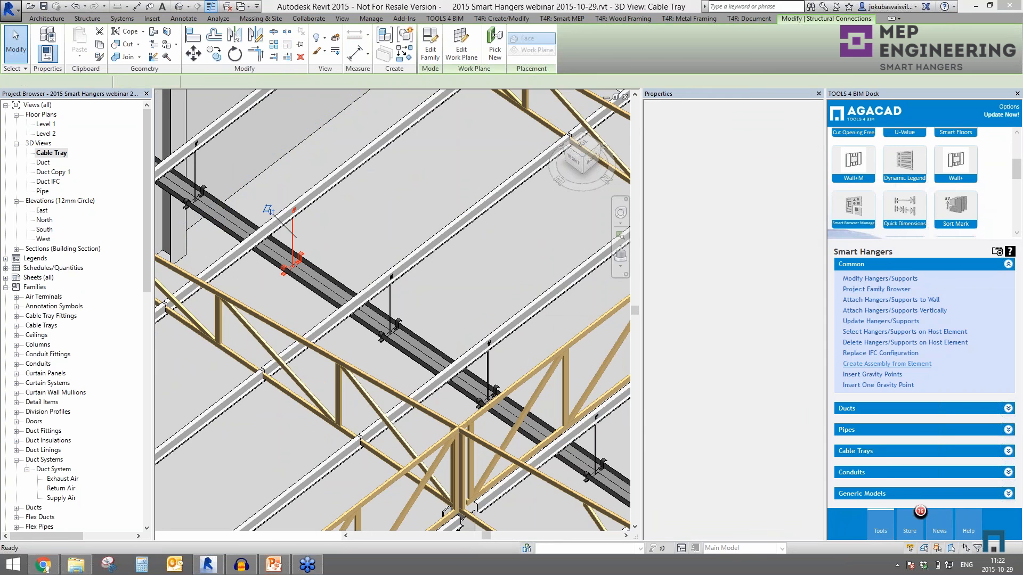
Find the new hanger assembly among the project's assemblies and open its sheet A101.
drag(147, 275, 160, 514)
click(36, 527)
click(6, 527)
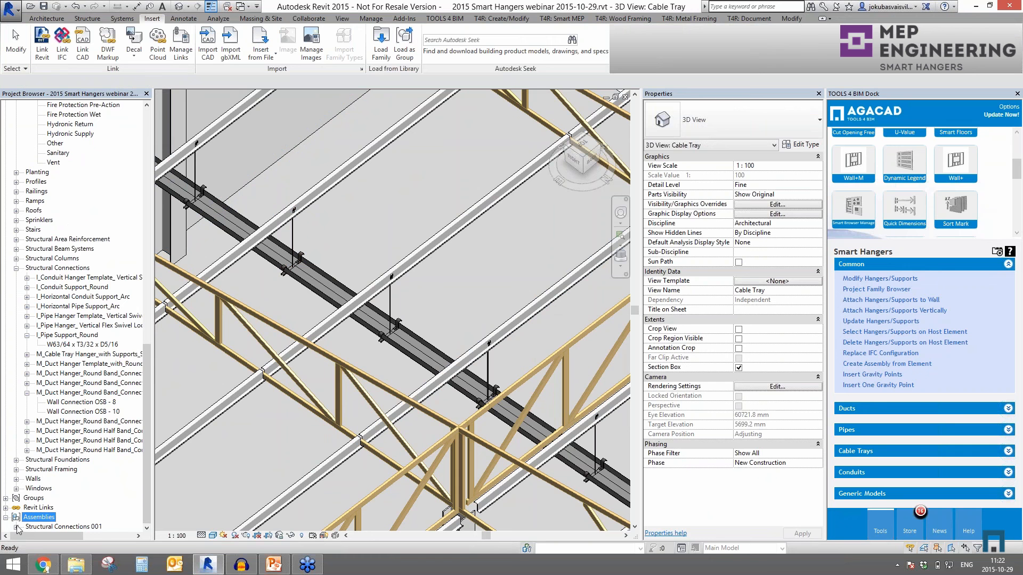
click(16, 527)
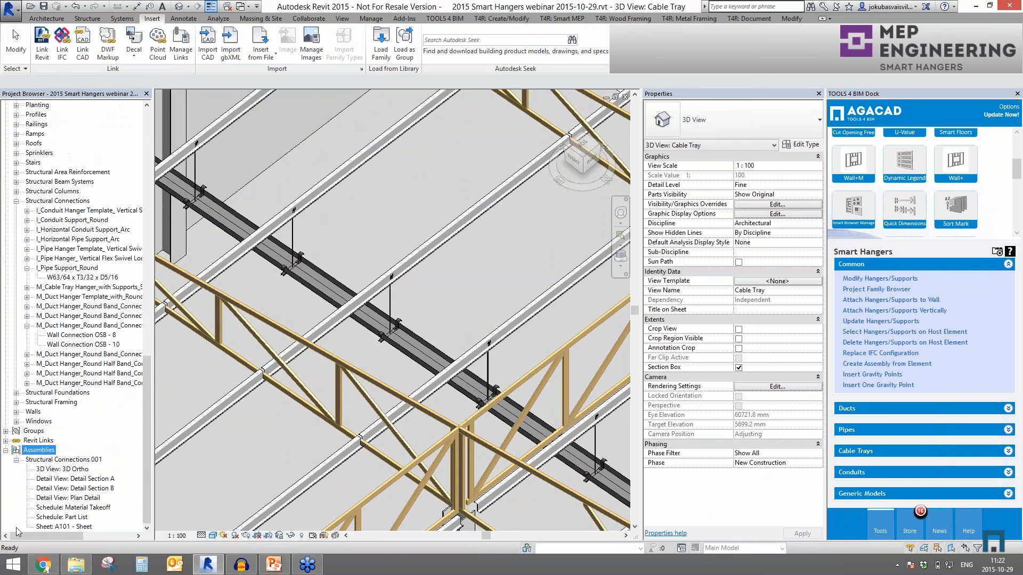
double_click(63, 527)
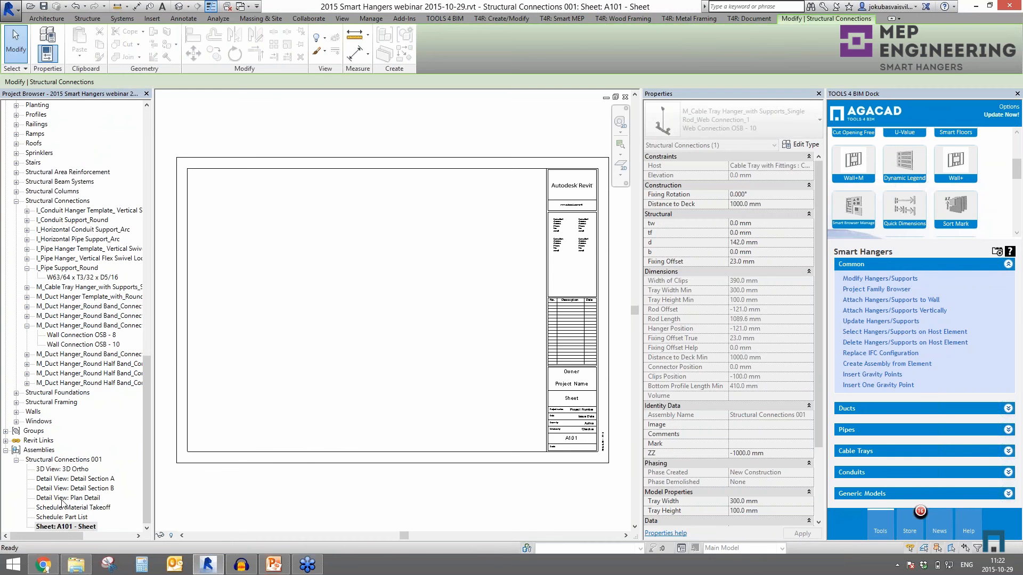
Place the assembly's 3D Ortho view in the upper part of sheet A101 and set its scale to 1:25.
drag(55, 469, 413, 229)
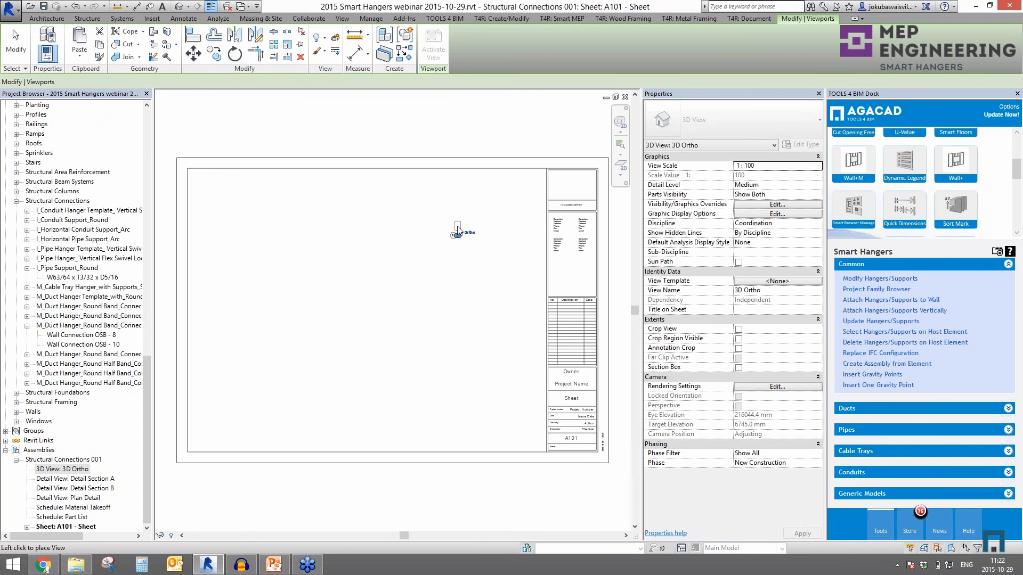
click(454, 227)
click(751, 166)
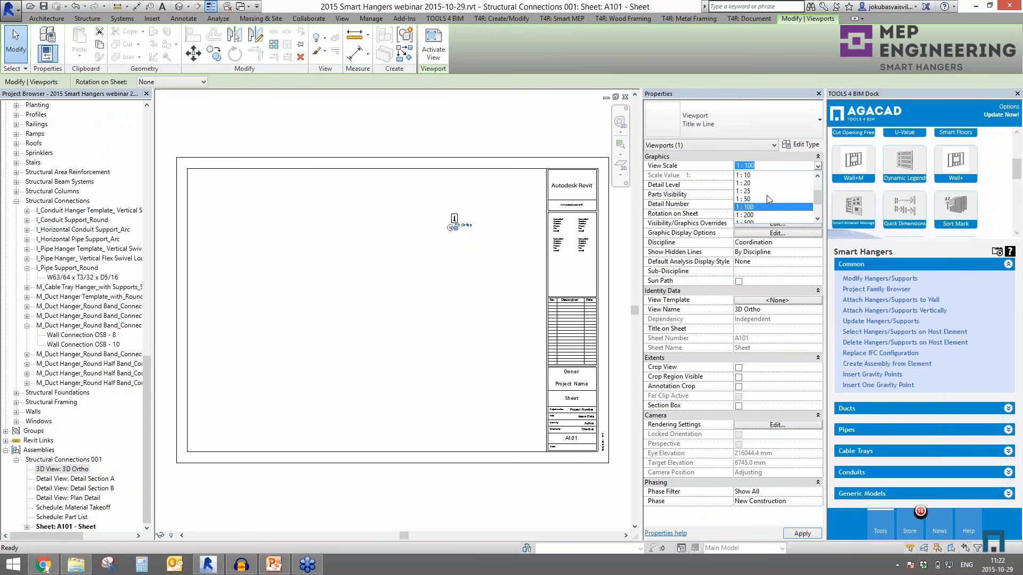
click(747, 191)
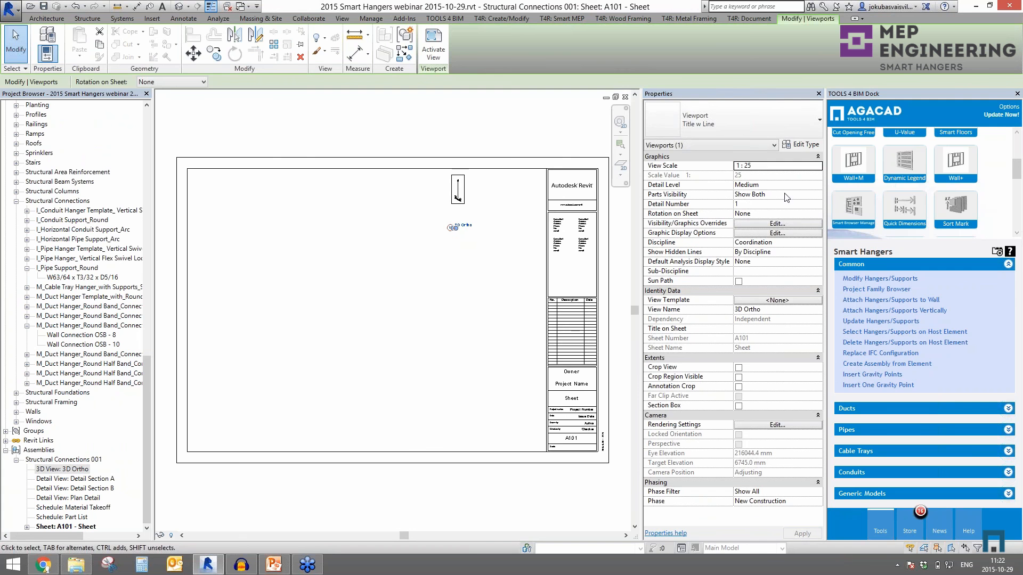
Set the 3D Ortho viewport's scale to 1:20 and move it down and closer to the title block on sheet A101.
click(819, 167)
click(818, 167)
click(767, 205)
drag(464, 184, 495, 218)
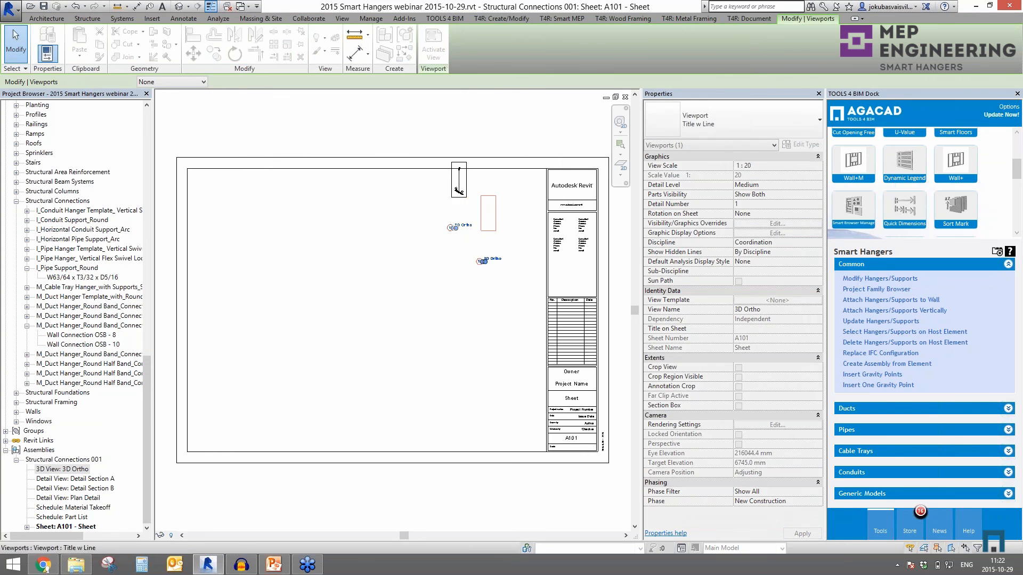
scroll(495, 213, up, 2)
scroll(473, 214, down, 3)
Place Detail Section A in the upper-left area of sheet A101 and set its view scale to 1:20.
drag(64, 482, 213, 240)
click(216, 236)
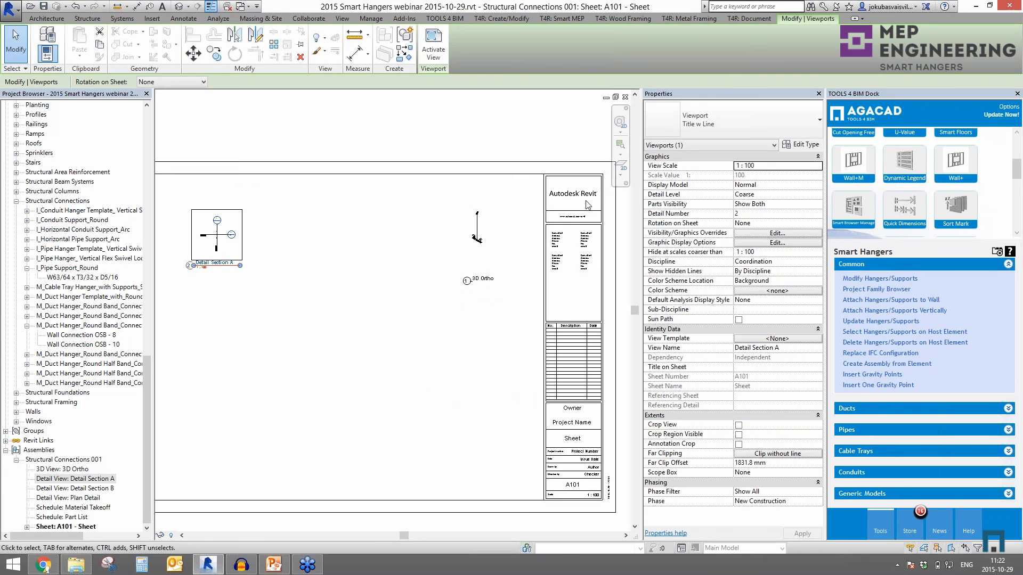
click(819, 167)
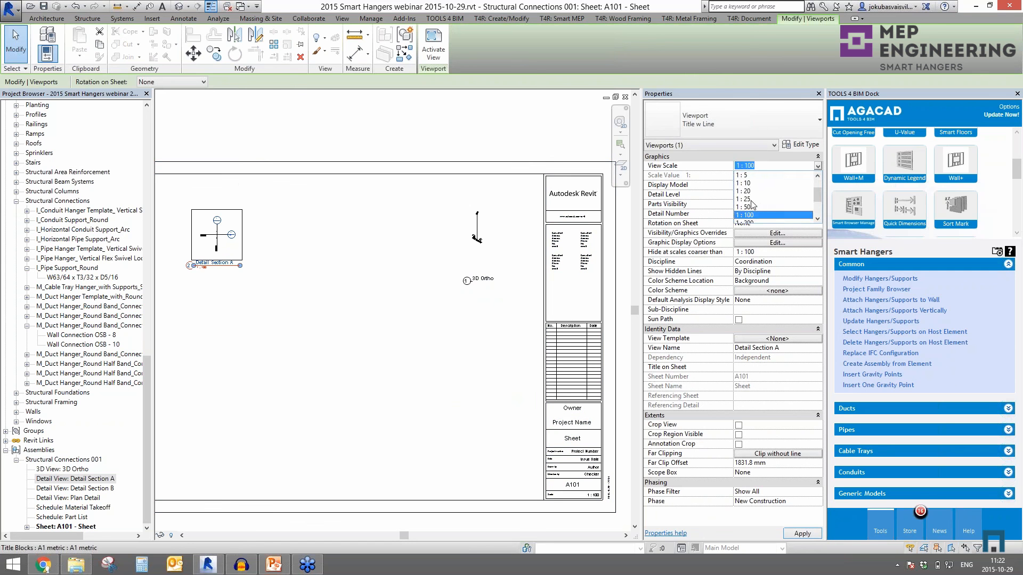
click(752, 191)
scroll(246, 96, up, 1)
middle_drag(246, 96, 213, 176)
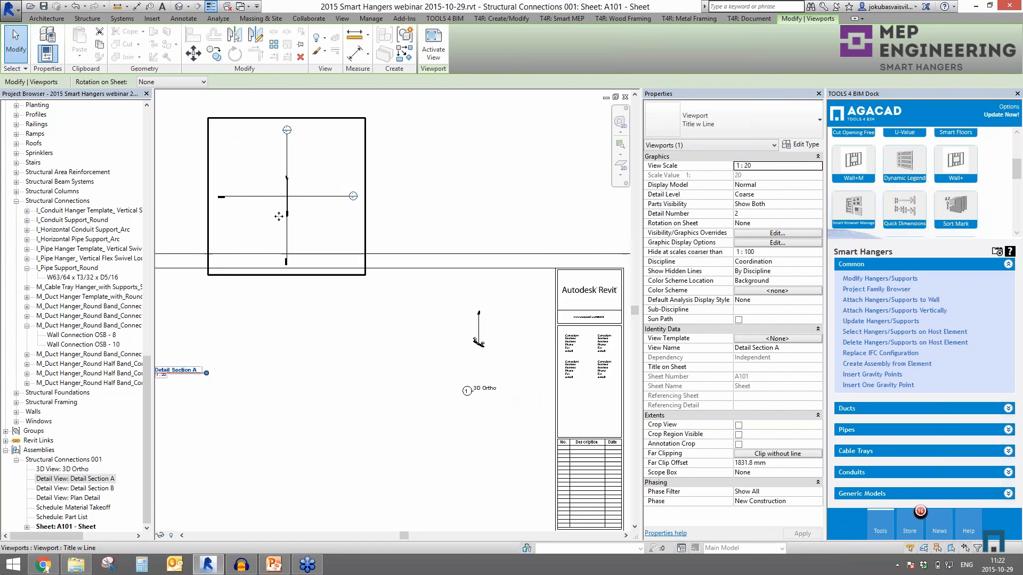
Move the Detail Section A viewport down so its drawing lies inside the sheet border.
scroll(286, 209, up, 3)
drag(288, 388, 289, 388)
middle_drag(289, 388, 369, 263)
scroll(372, 265, down, 1)
scroll(371, 265, up, 1)
drag(362, 266, 261, 366)
Place the assembly's Part List schedule on sheet A101 between Detail Section A and the 3D Ortho view, and review its rows.
click(86, 491)
click(86, 498)
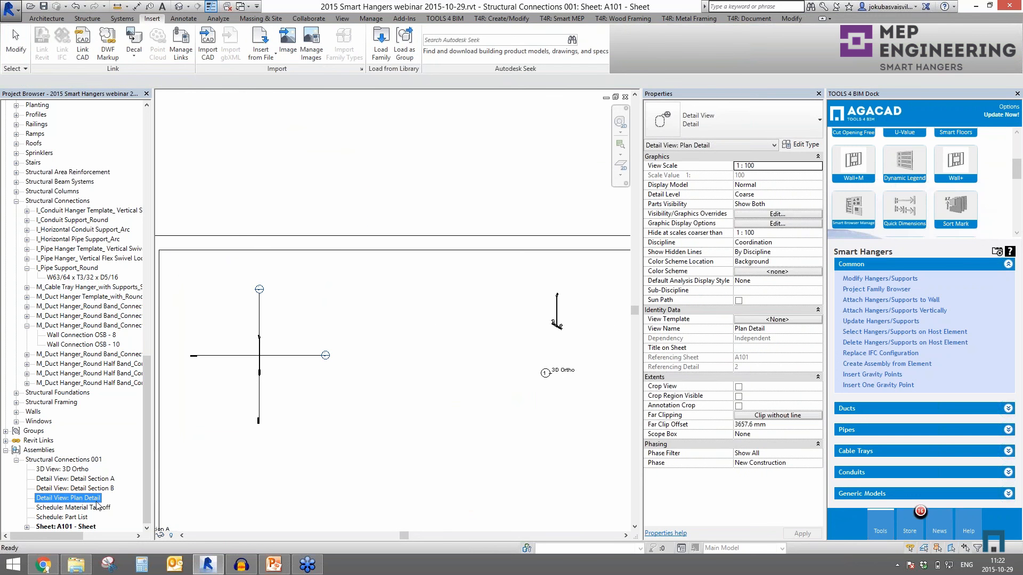
drag(77, 518, 393, 327)
click(393, 327)
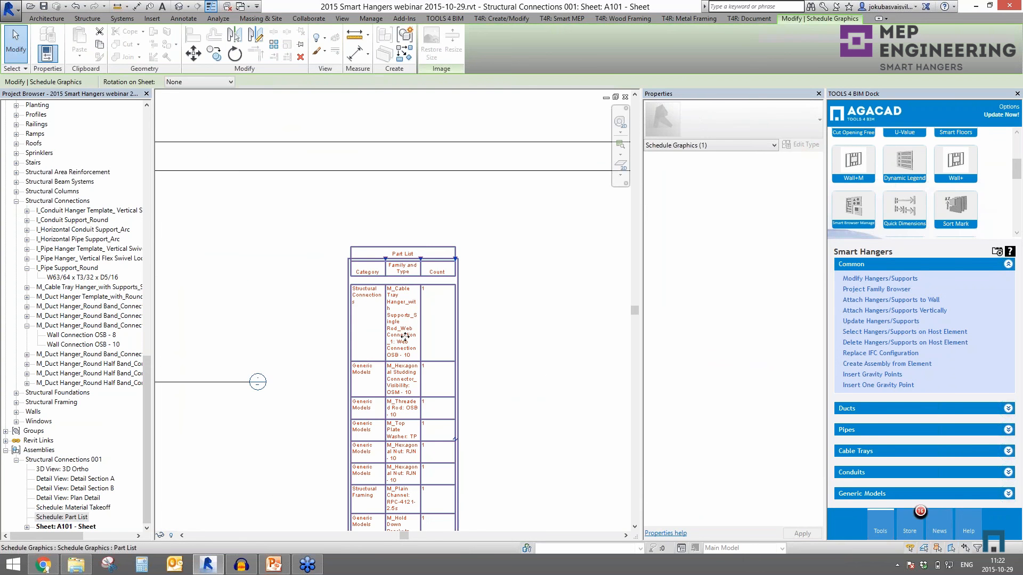
scroll(394, 327, up, 4)
scroll(445, 305, down, 3)
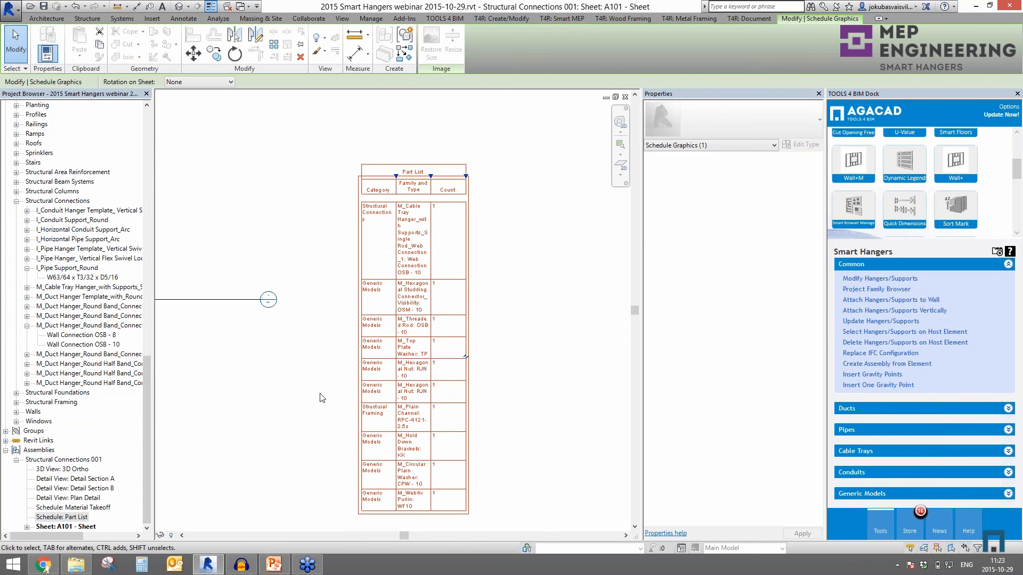
scroll(333, 382, down, 5)
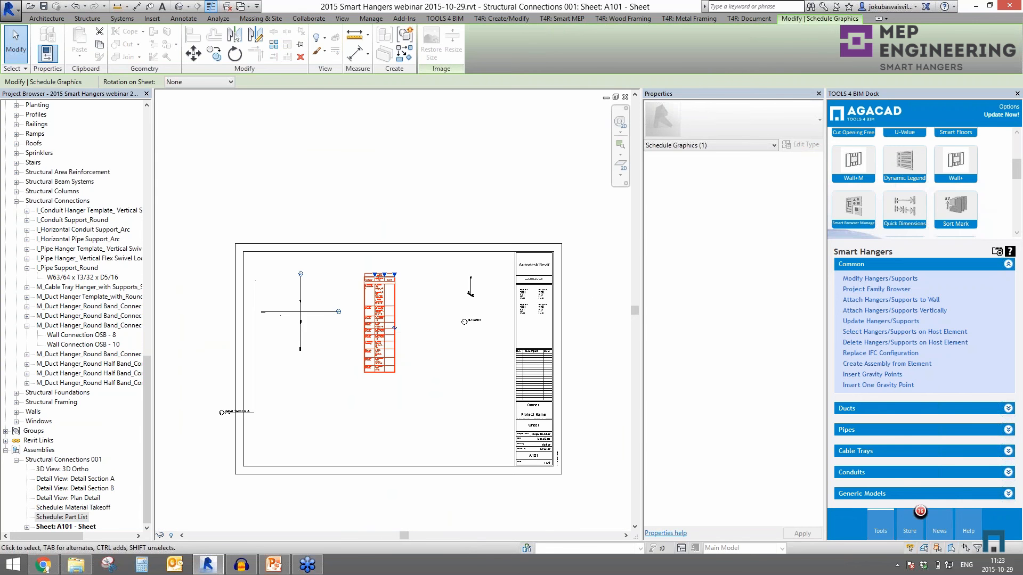
Close sheet A101 and view the whole model in the Cable Tray 3D view from its back-left side.
click(624, 97)
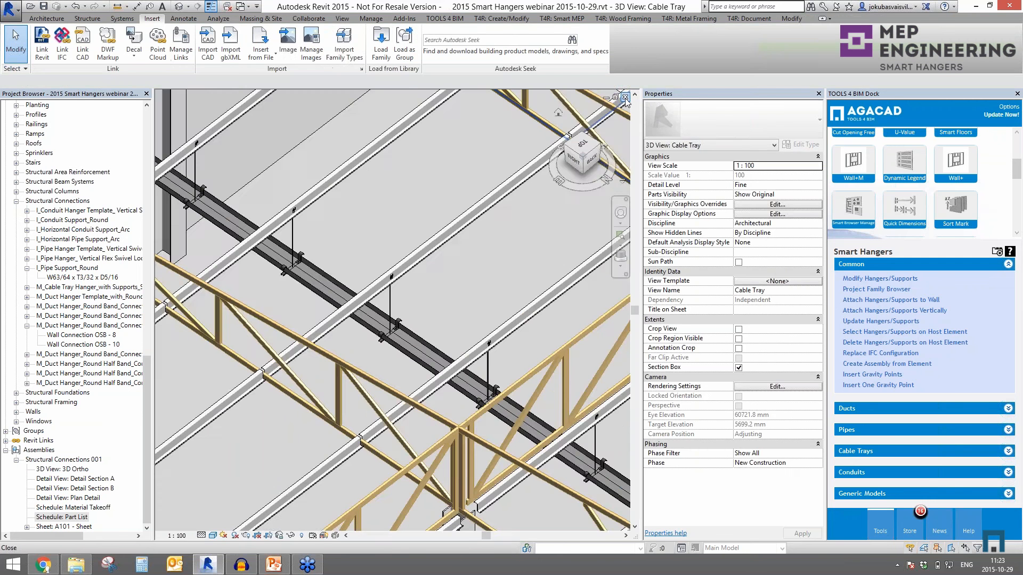
scroll(463, 346, down, 6)
shift+middle_drag(472, 376, 302, 369)
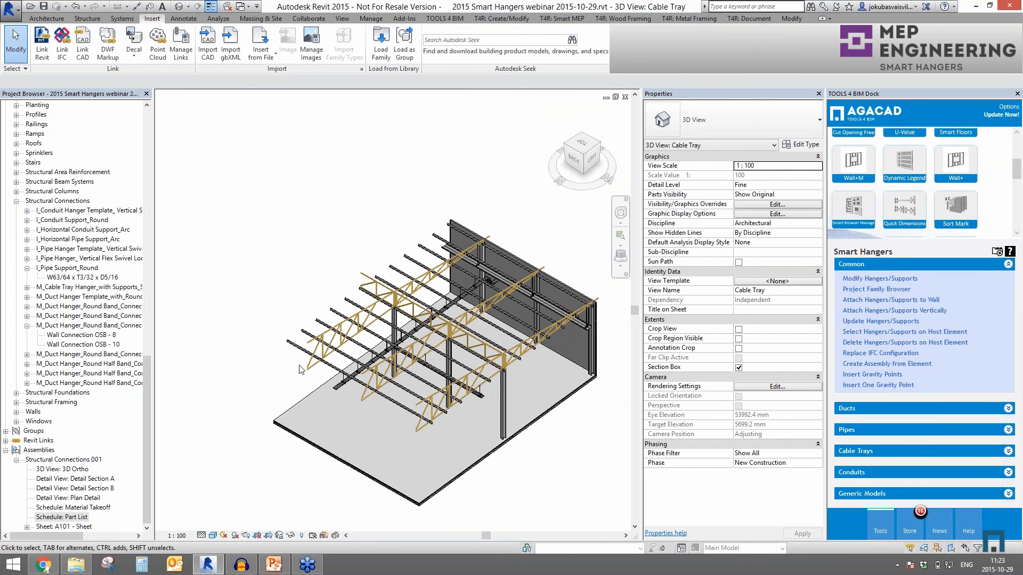
Examine the Smart Hangers commands offered for ducts, cable trays and generic models.
click(883, 414)
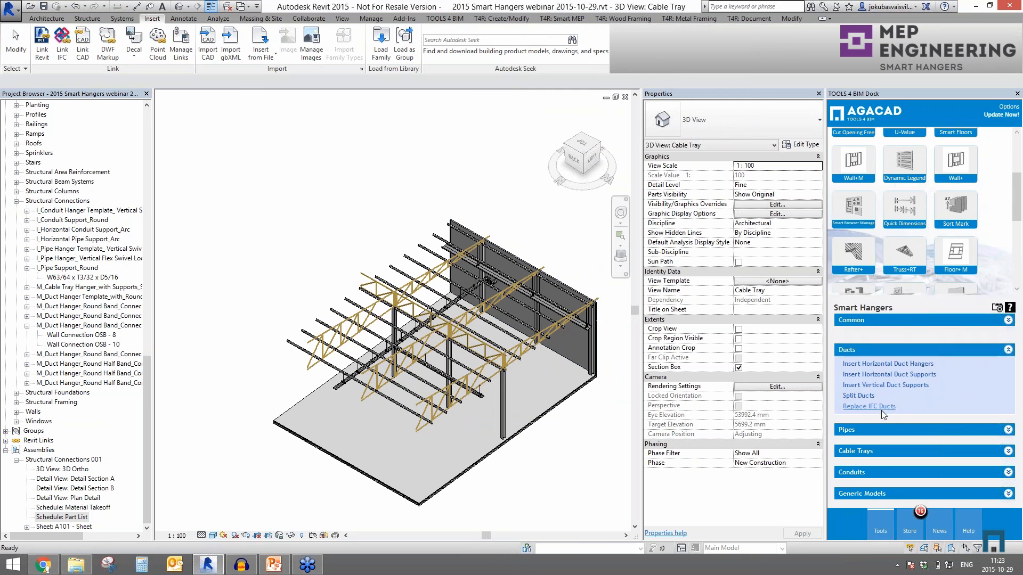
click(871, 453)
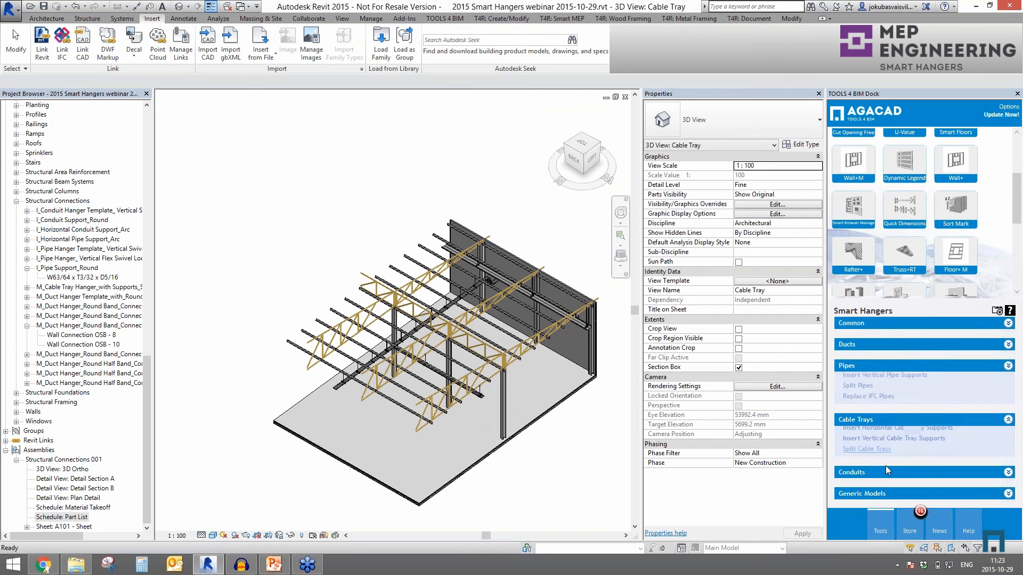
click(862, 494)
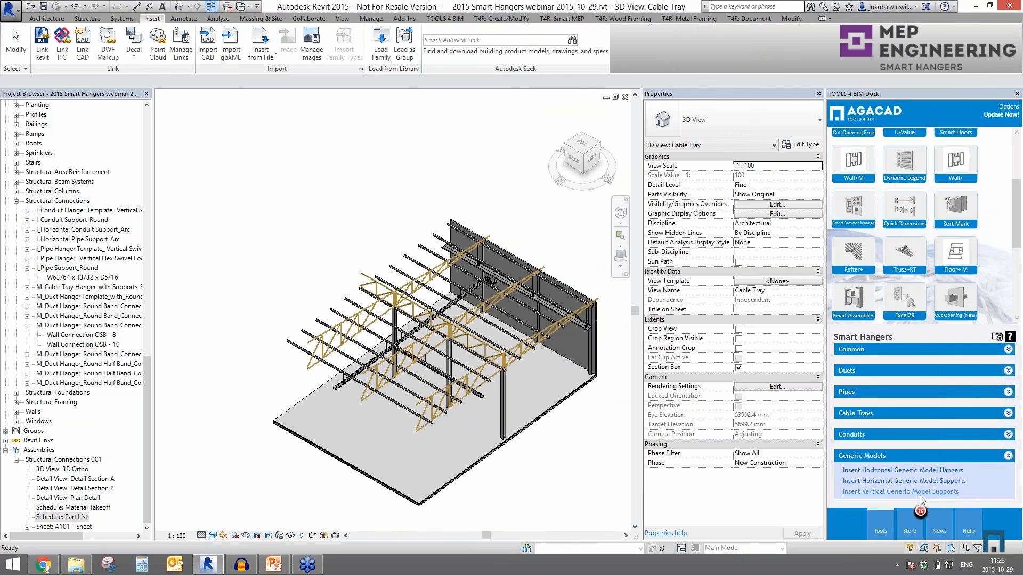
Switch to PowerPoint and present slide 7 with the AGACAD product overview, advancing to the highlight around Smart Hangers.
click(282, 568)
click(104, 214)
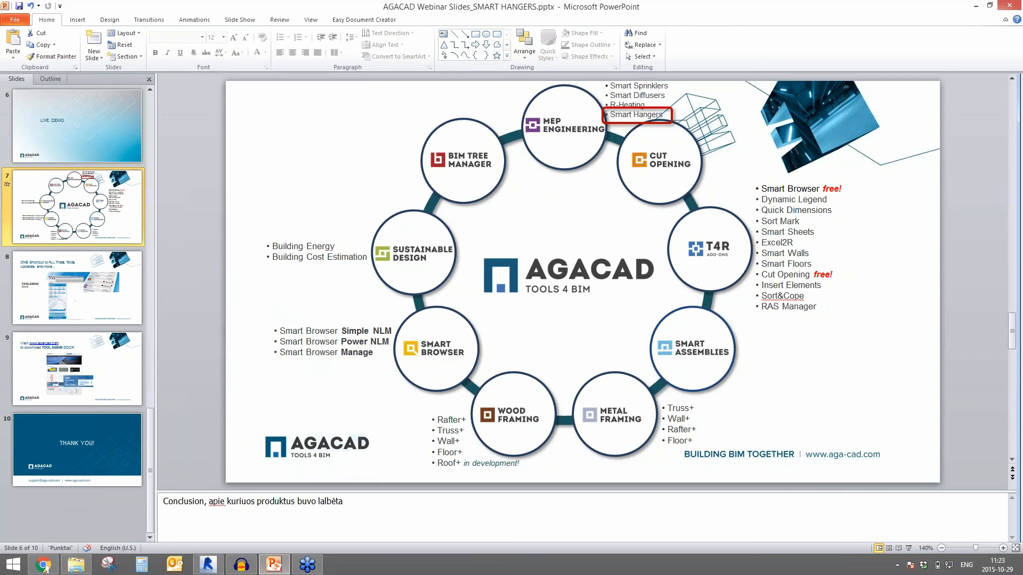
click(908, 549)
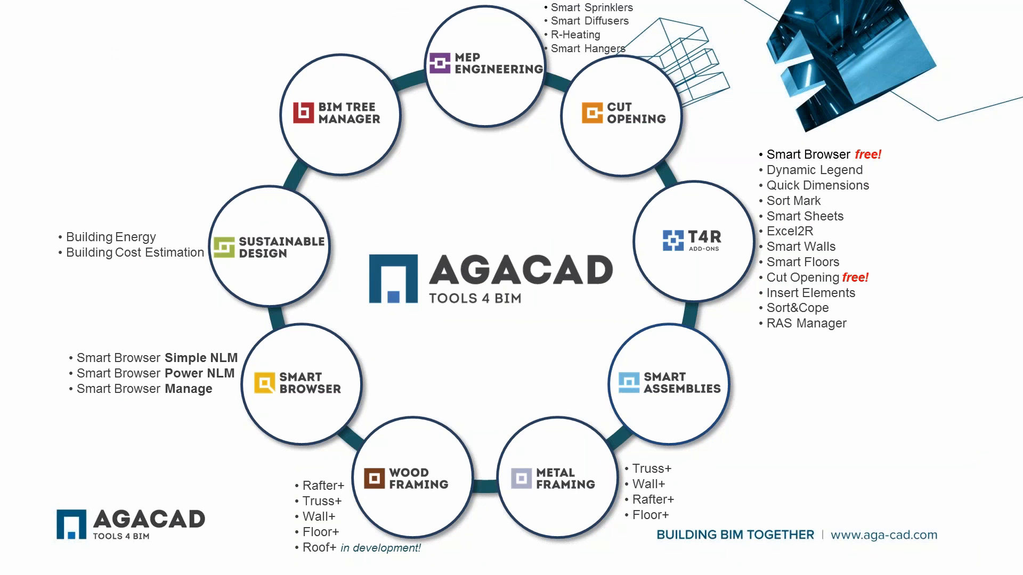
key(Right)
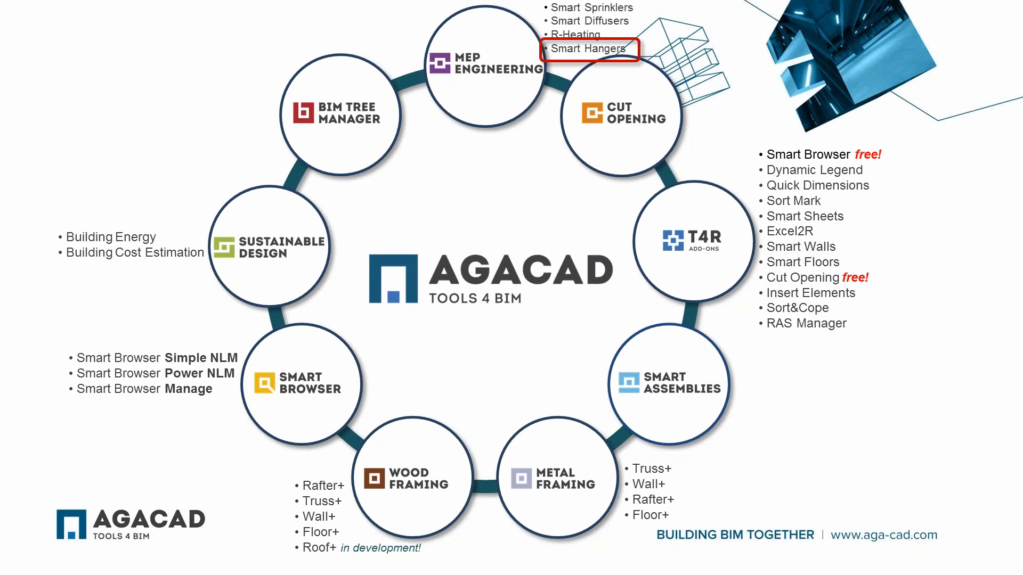